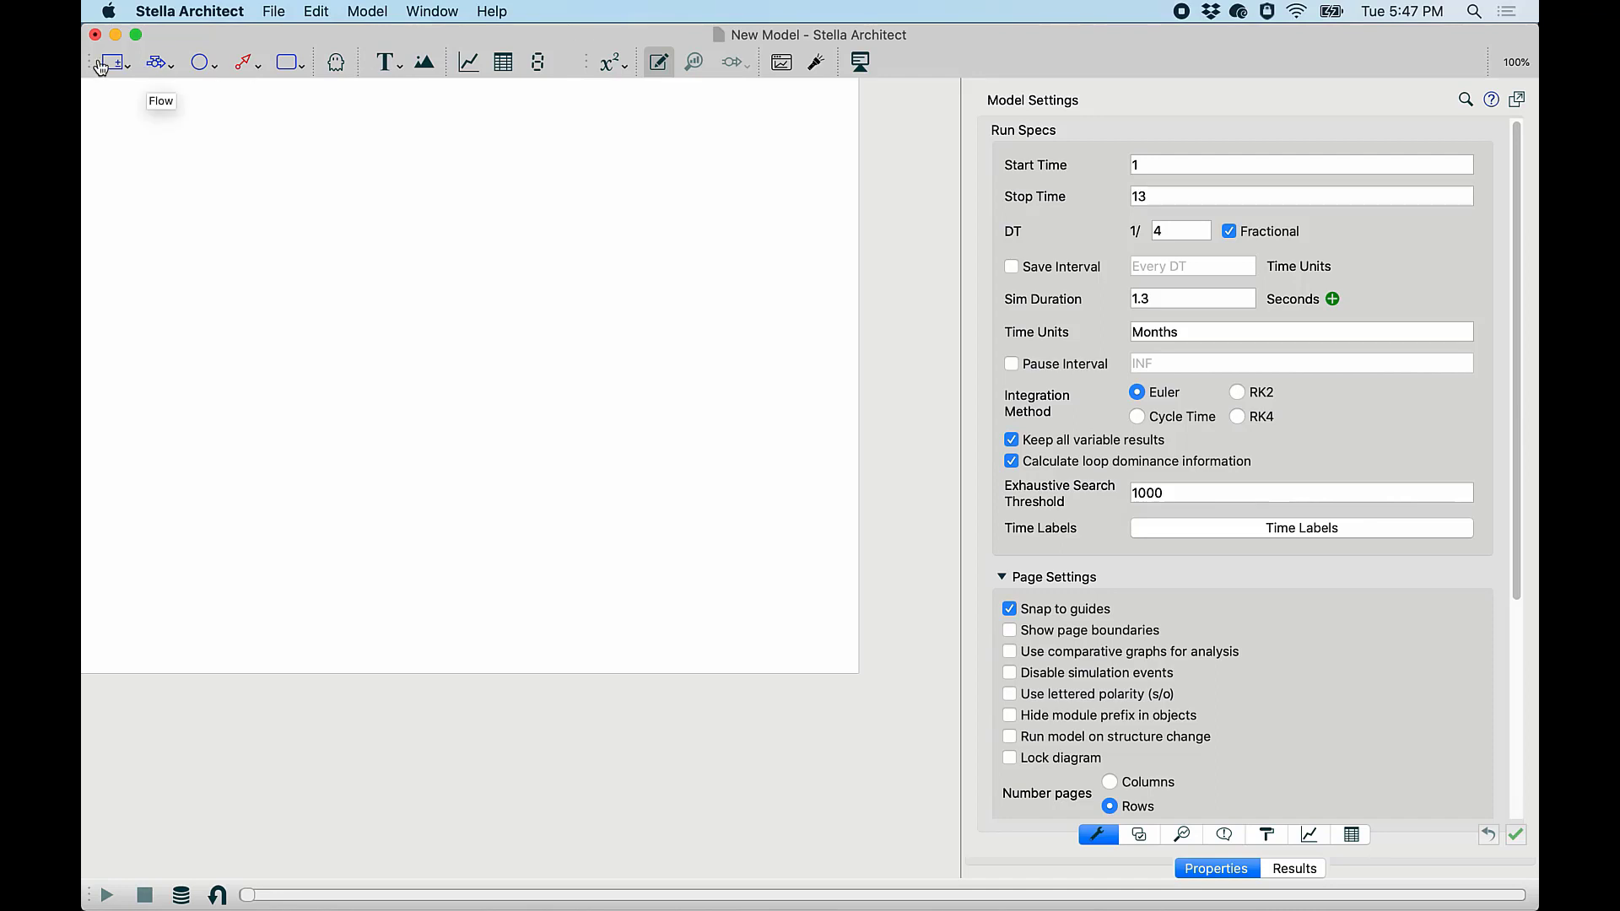
Add a stock named Population with initial value 100 and units Animals.
left_click(112, 62)
left_click(494, 343)
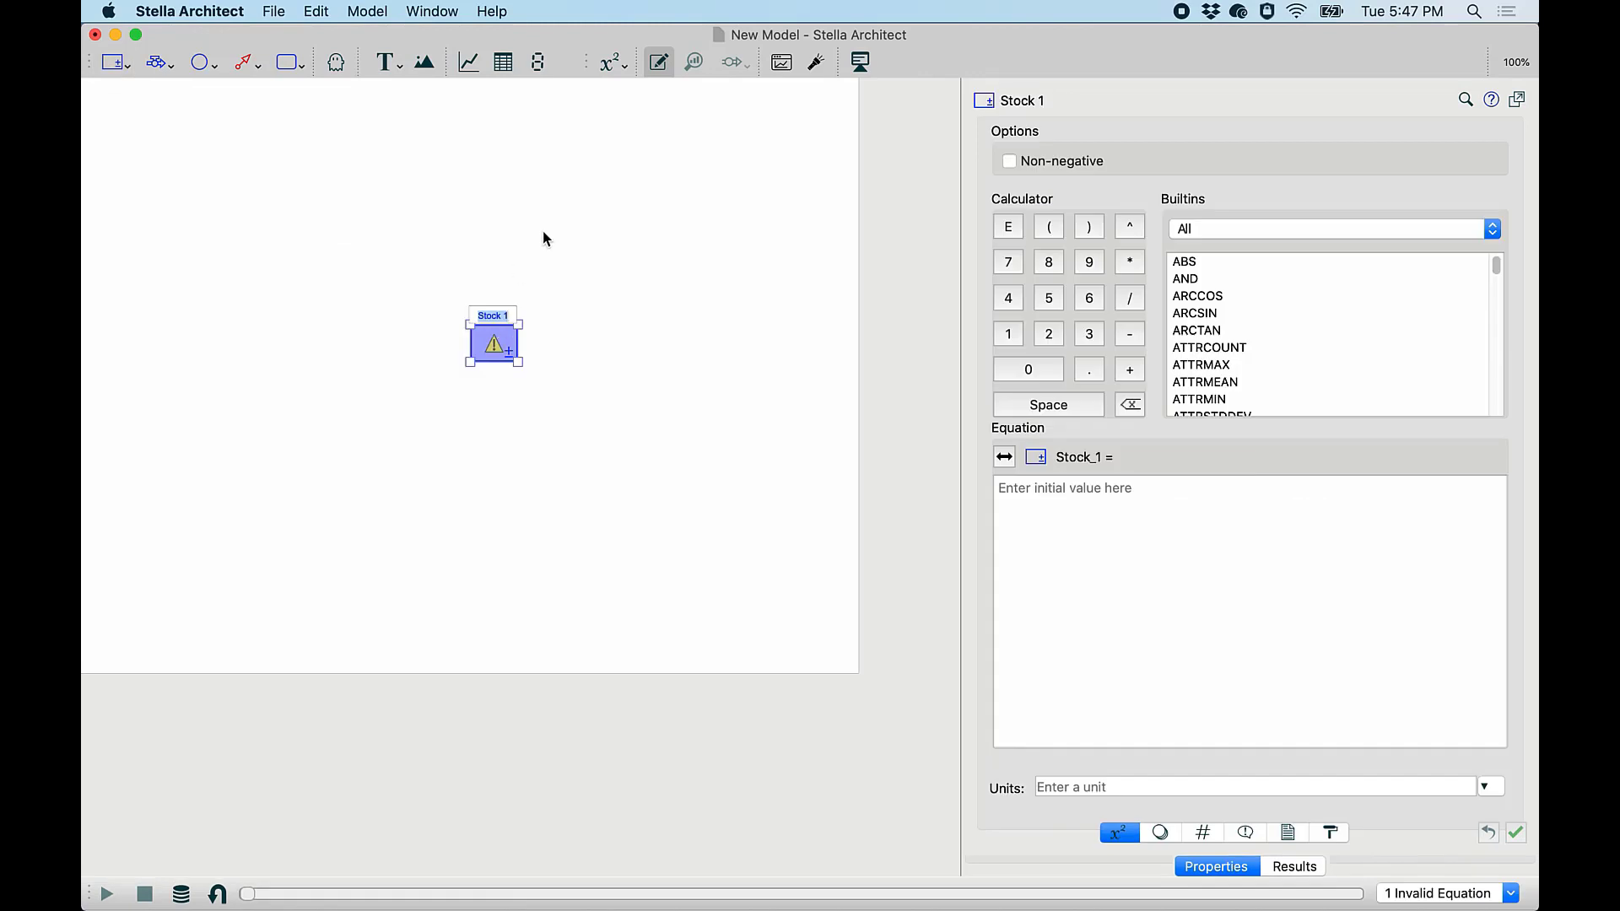
type("Population")
left_click(1061, 504)
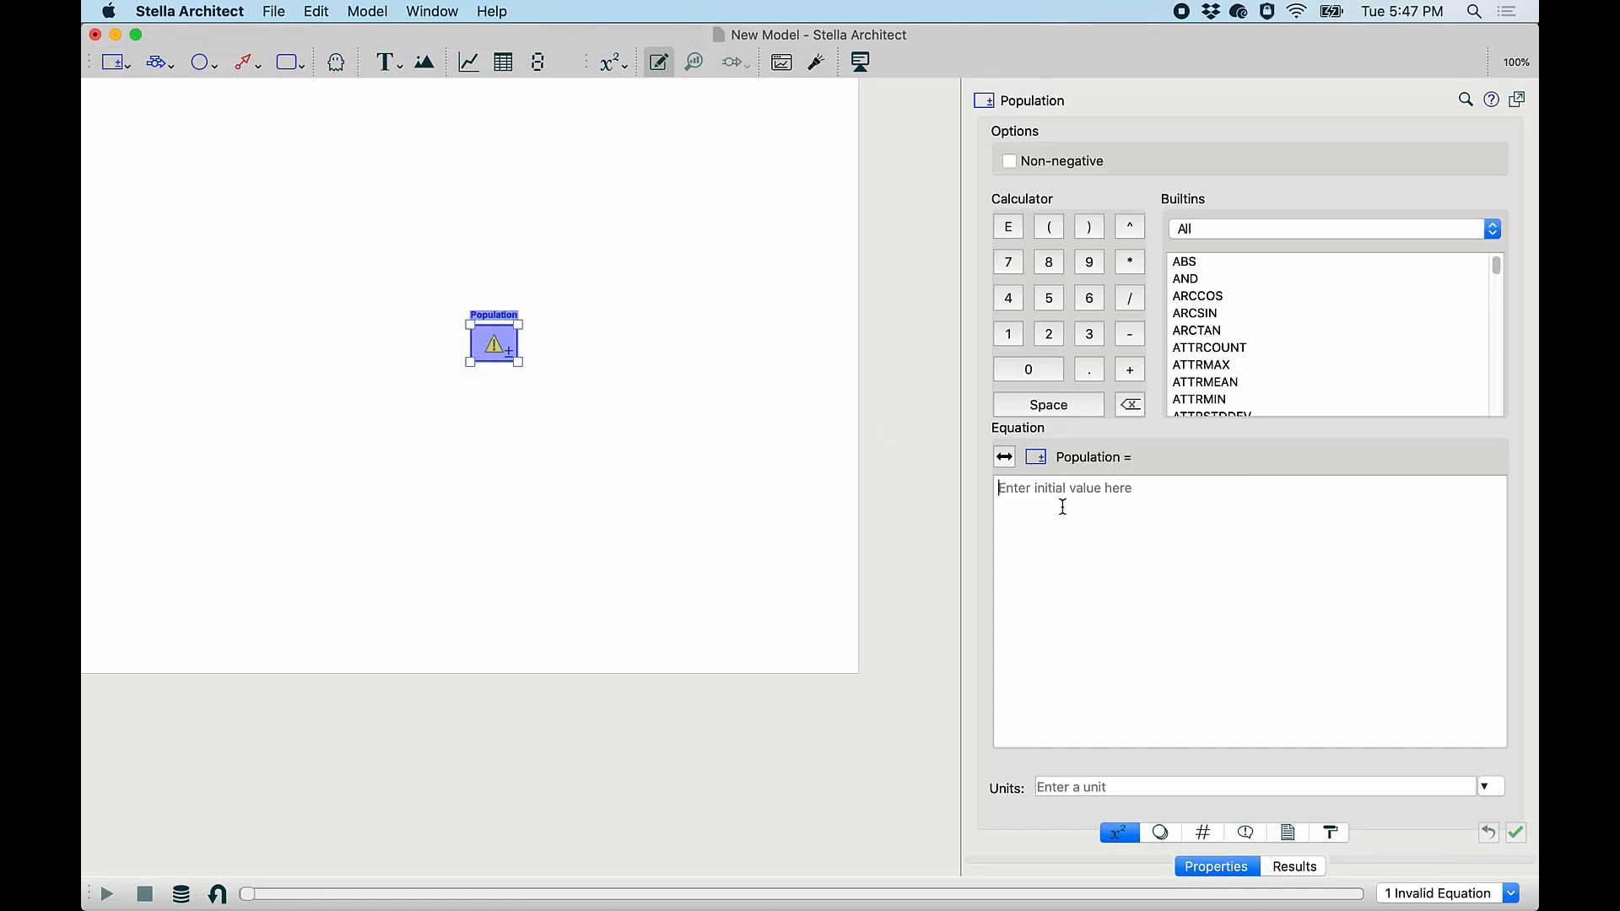
type("100")
left_click(1083, 783)
type("Ani")
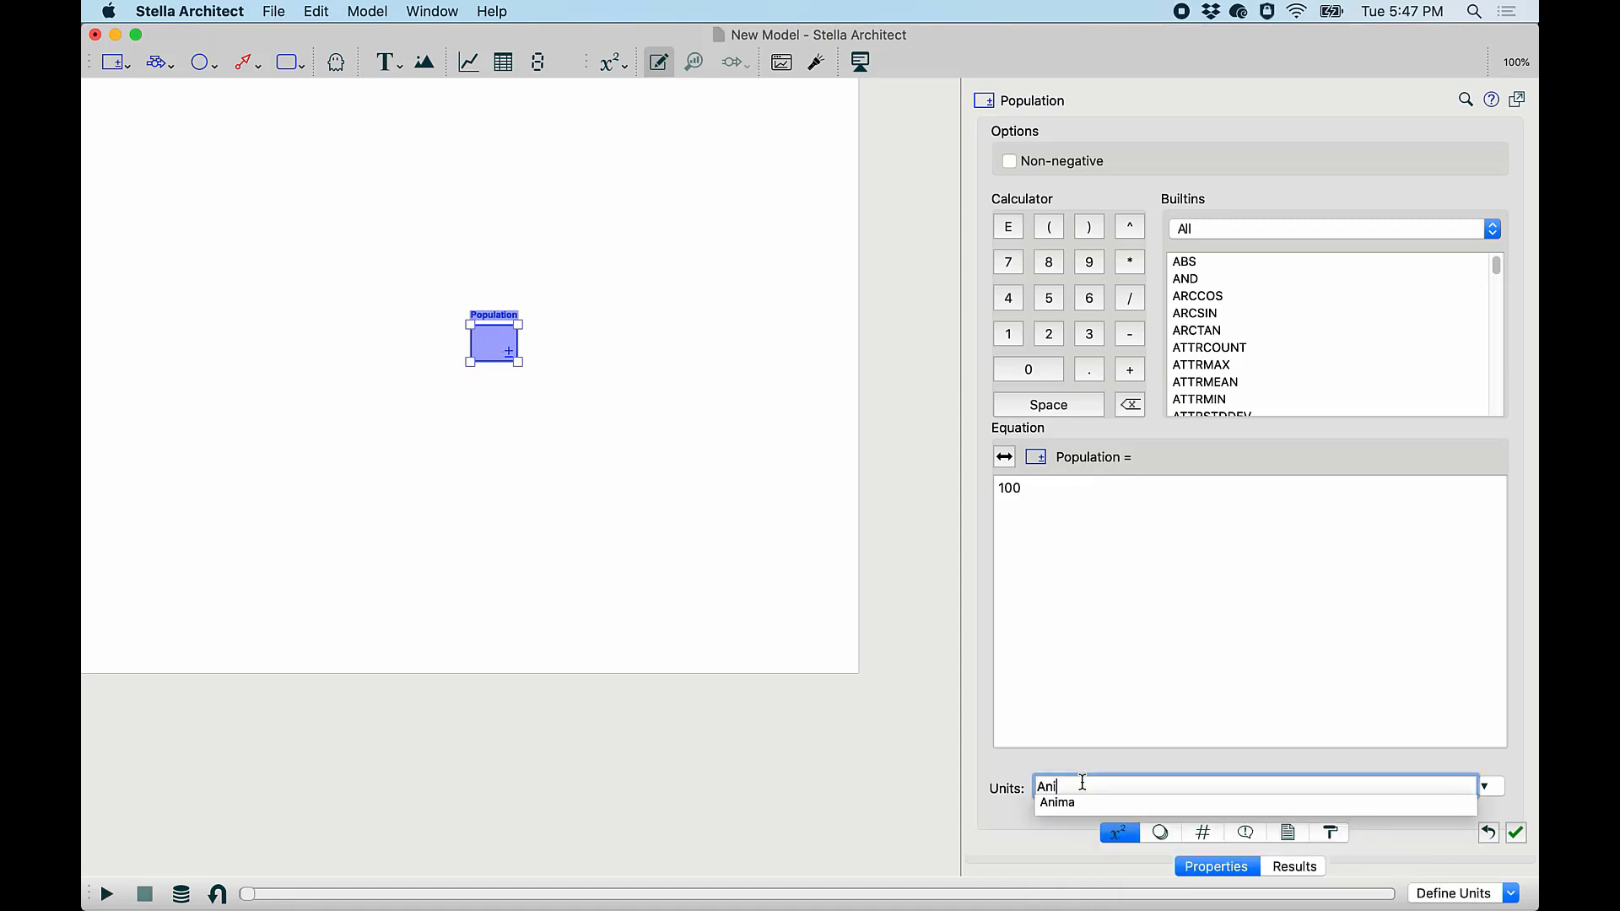
type("mals")
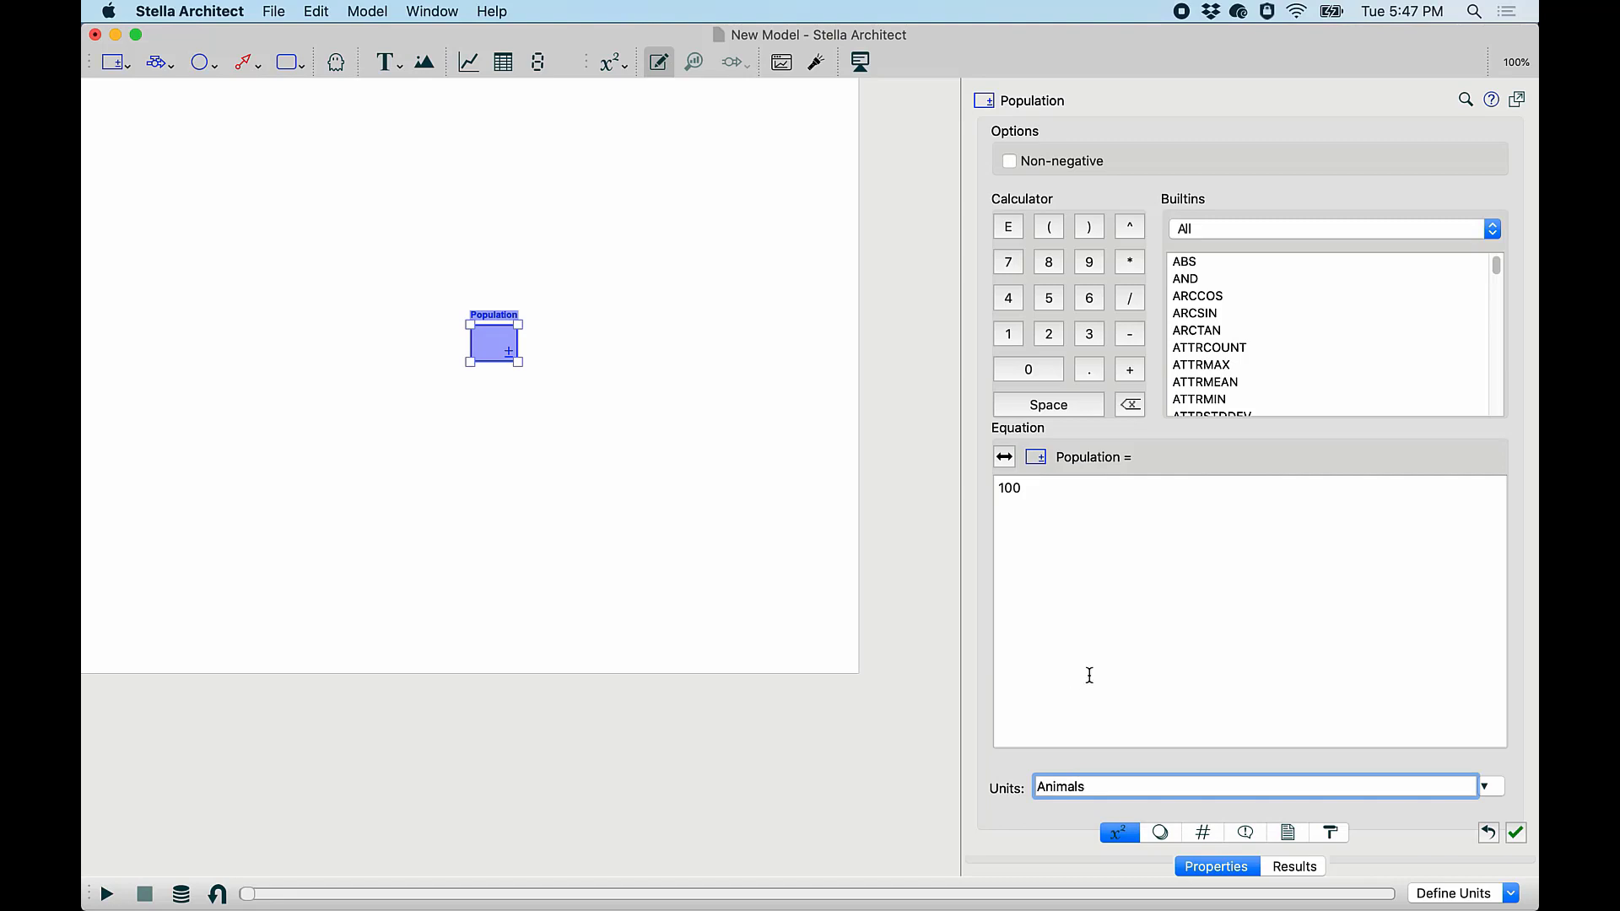
Change the run settings to Stop Time 100 and Time Units Years instead of 13 Months.
left_click(592, 531)
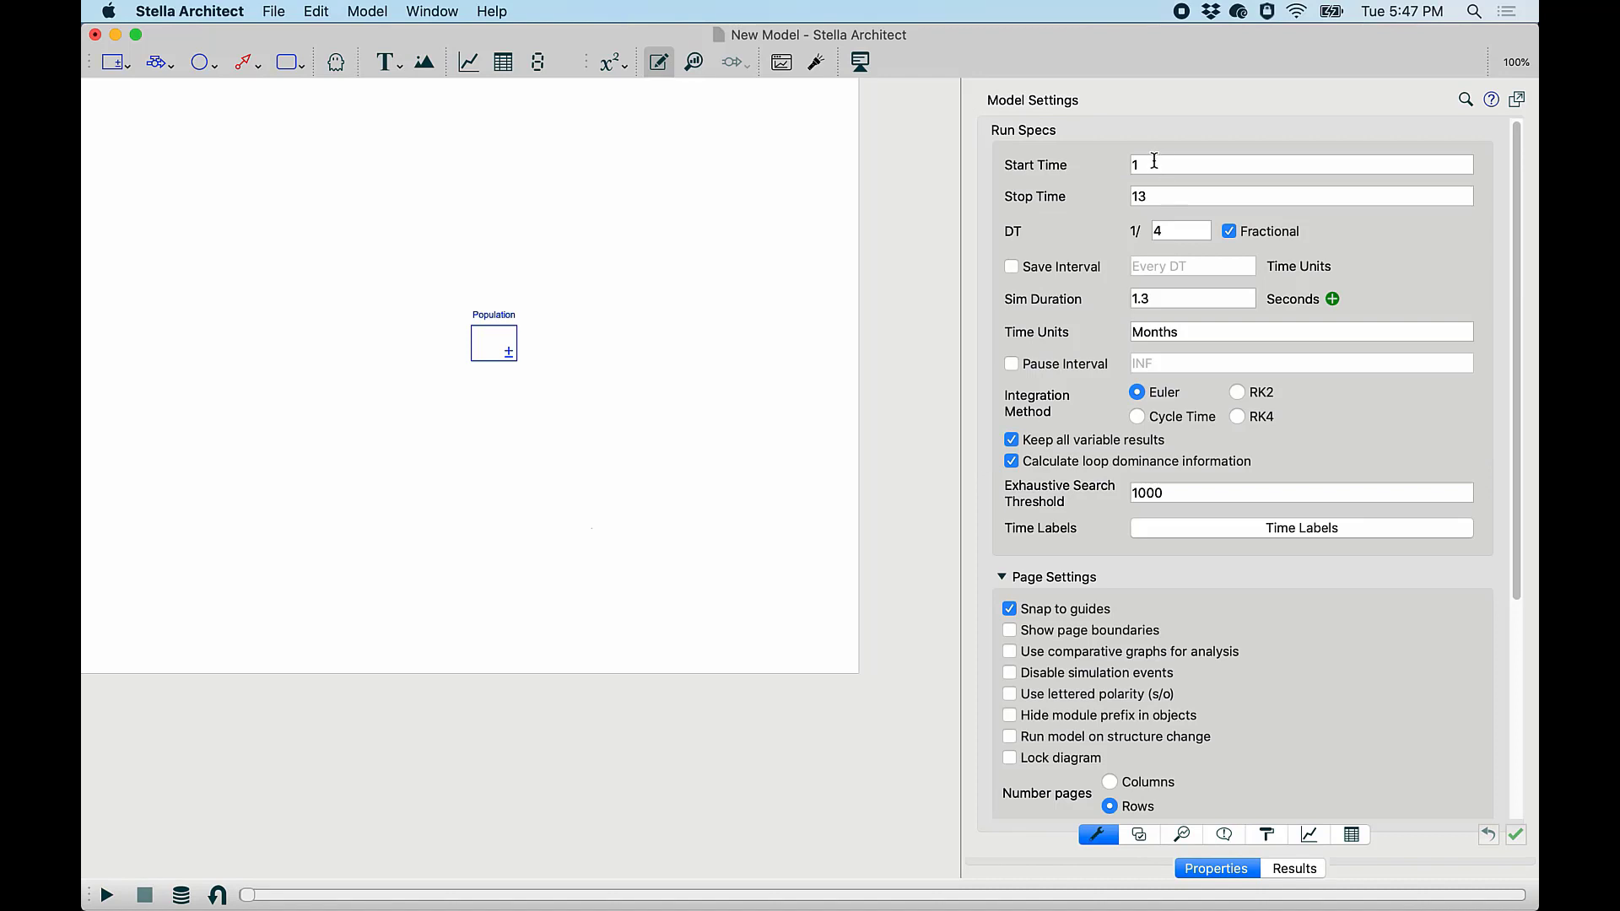
left_click(1162, 195)
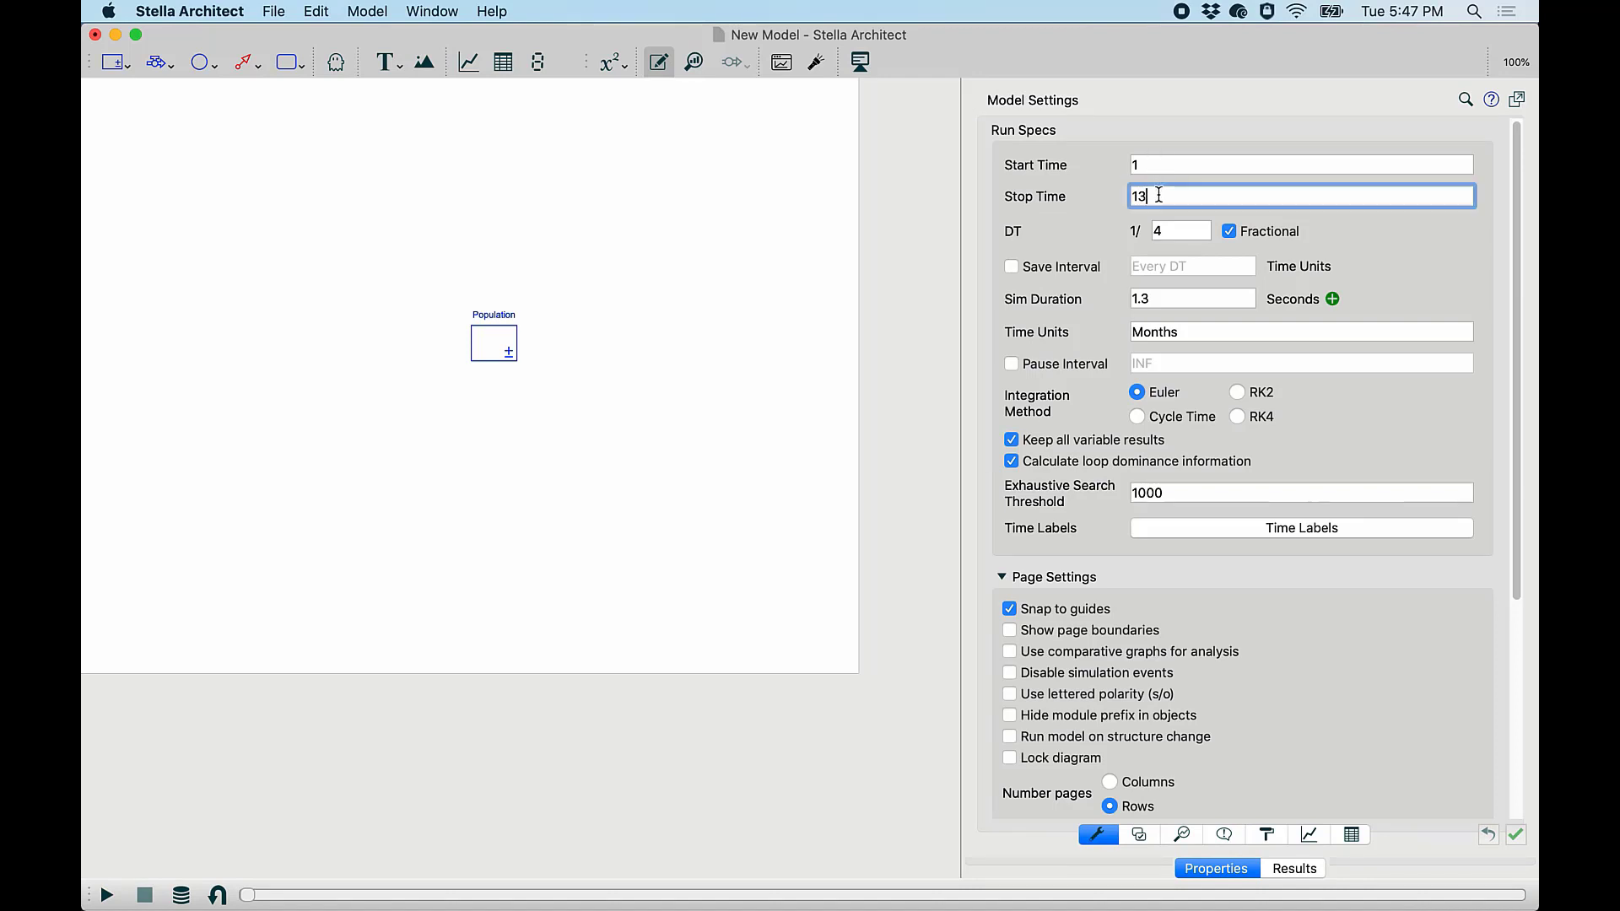
left_click_drag(1161, 195, 1020, 191)
type("100")
left_click_drag(1173, 331, 1041, 314)
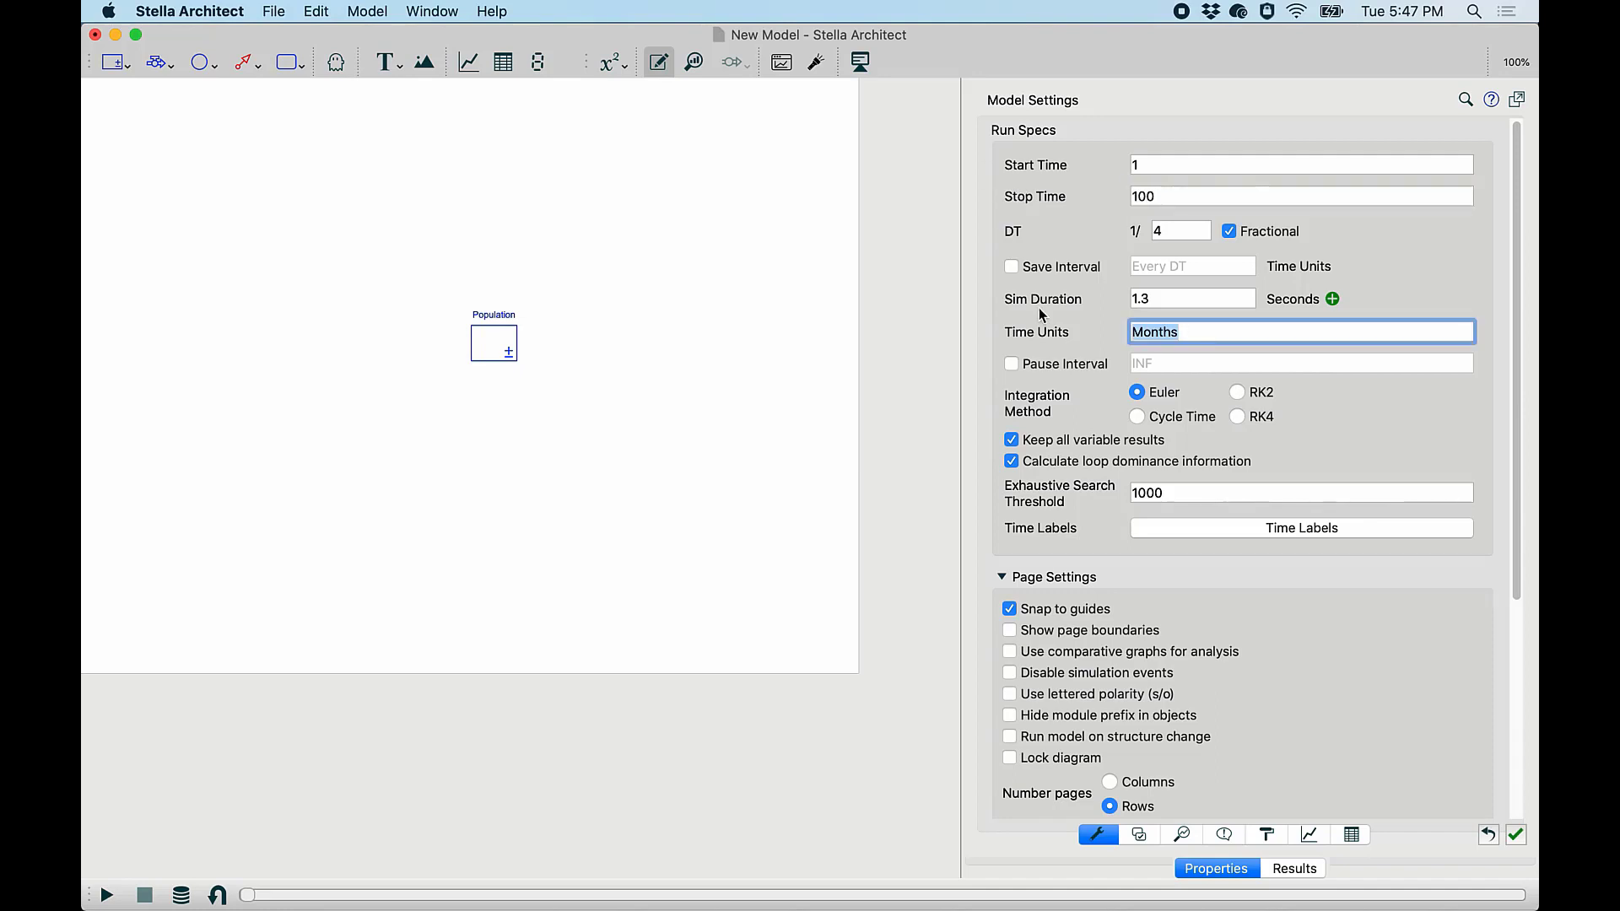
type("Years")
key("Return")
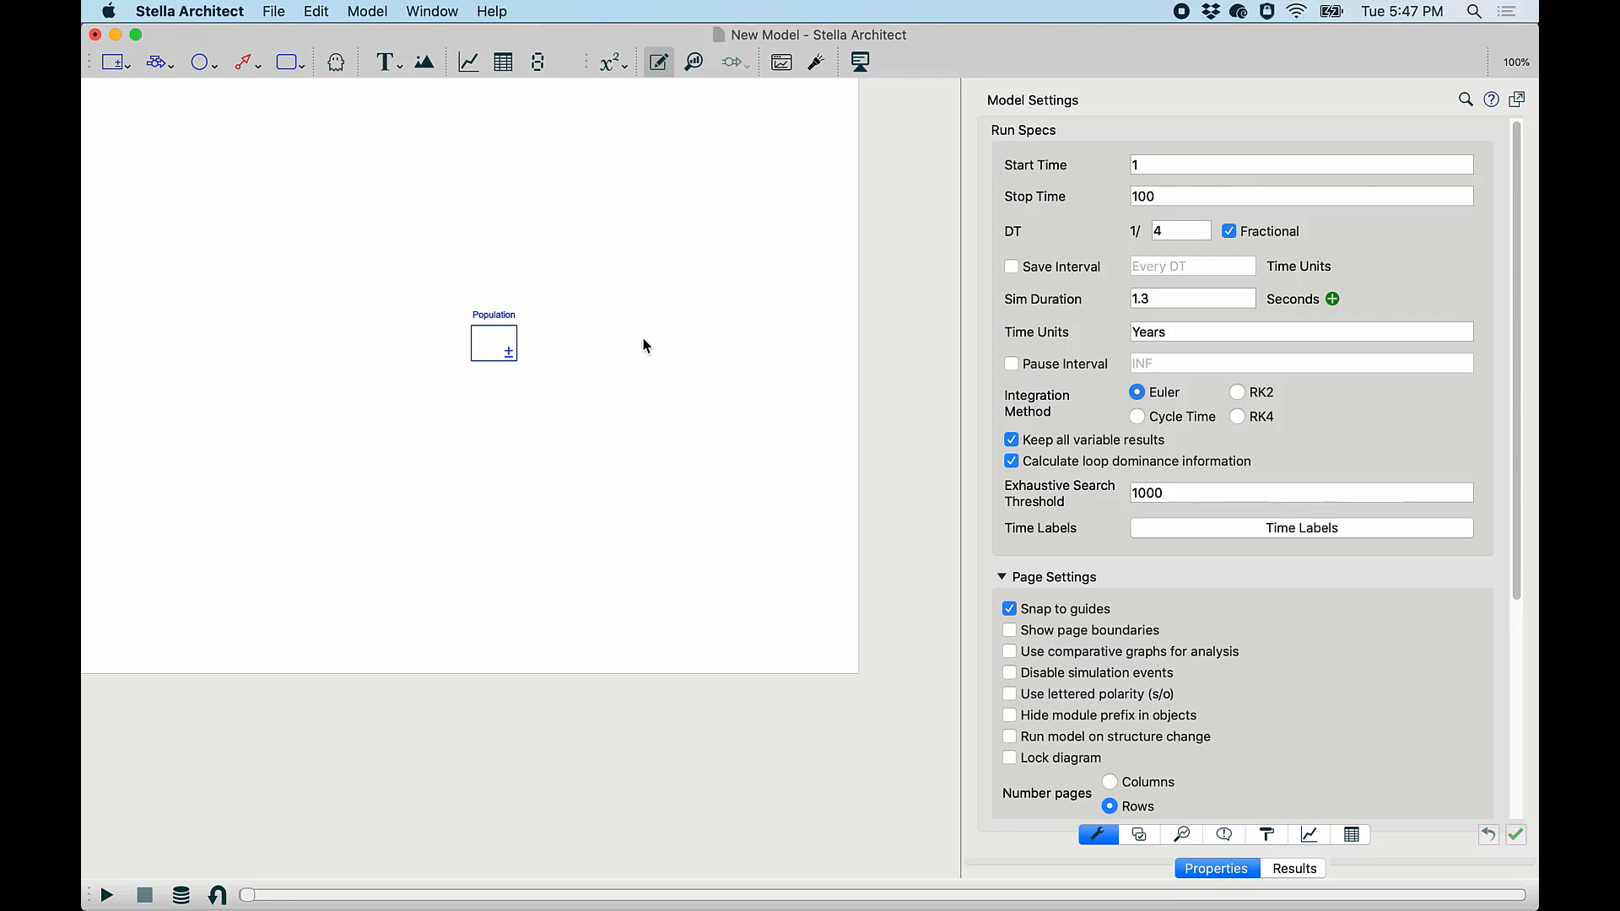
left_click(156, 63)
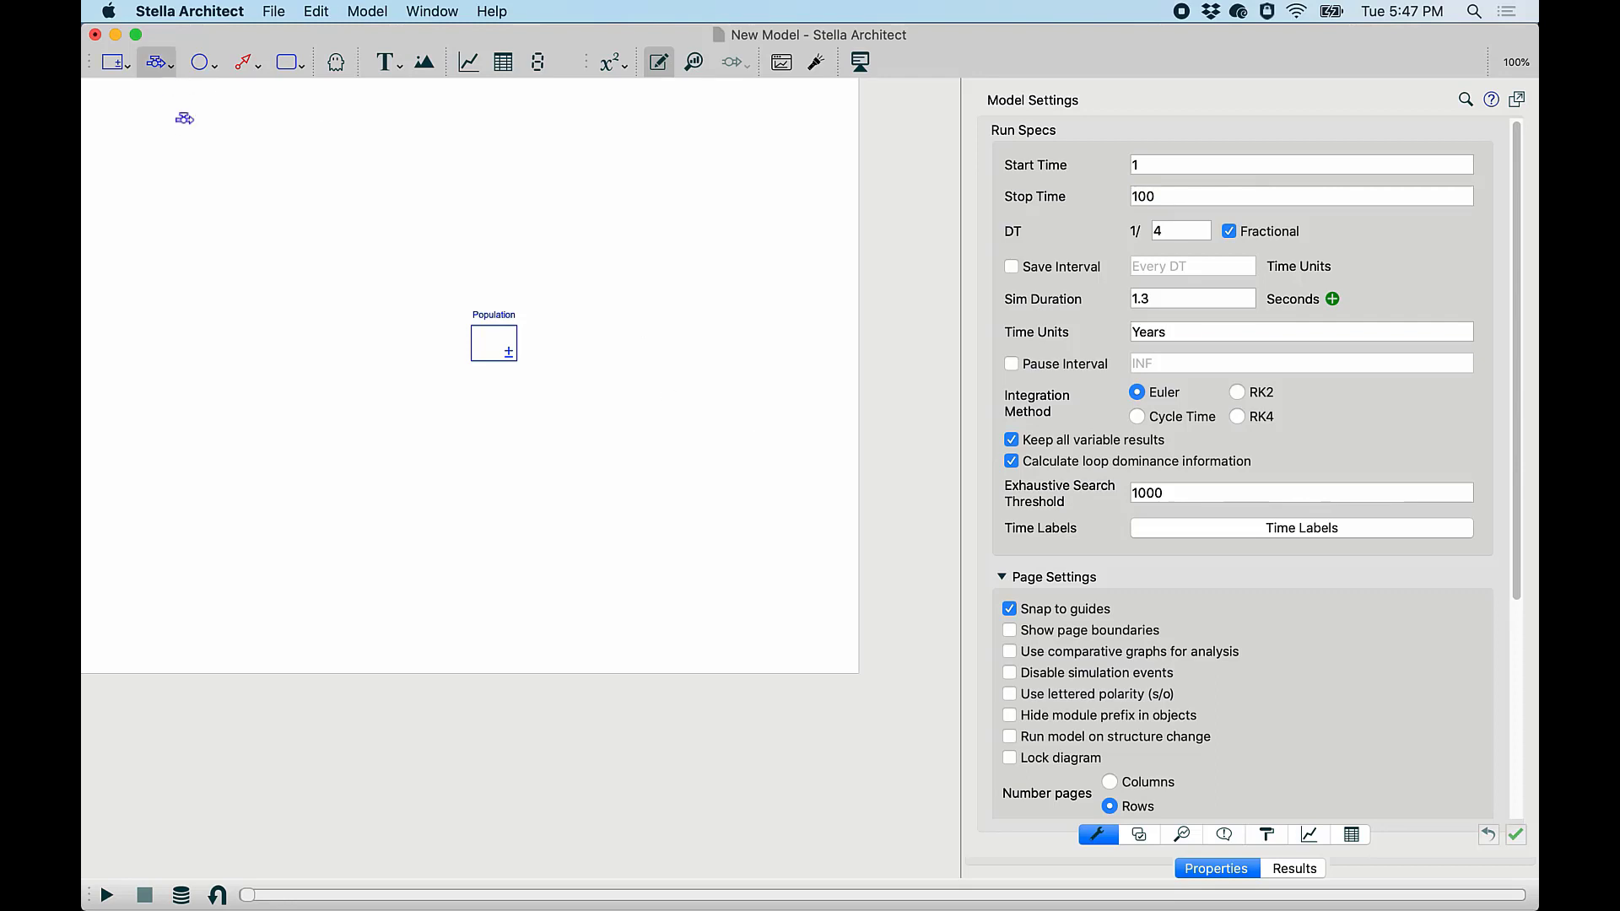
Draw an inflow named births into Population with a constant equation of 5.
left_click_drag(333, 339, 500, 350)
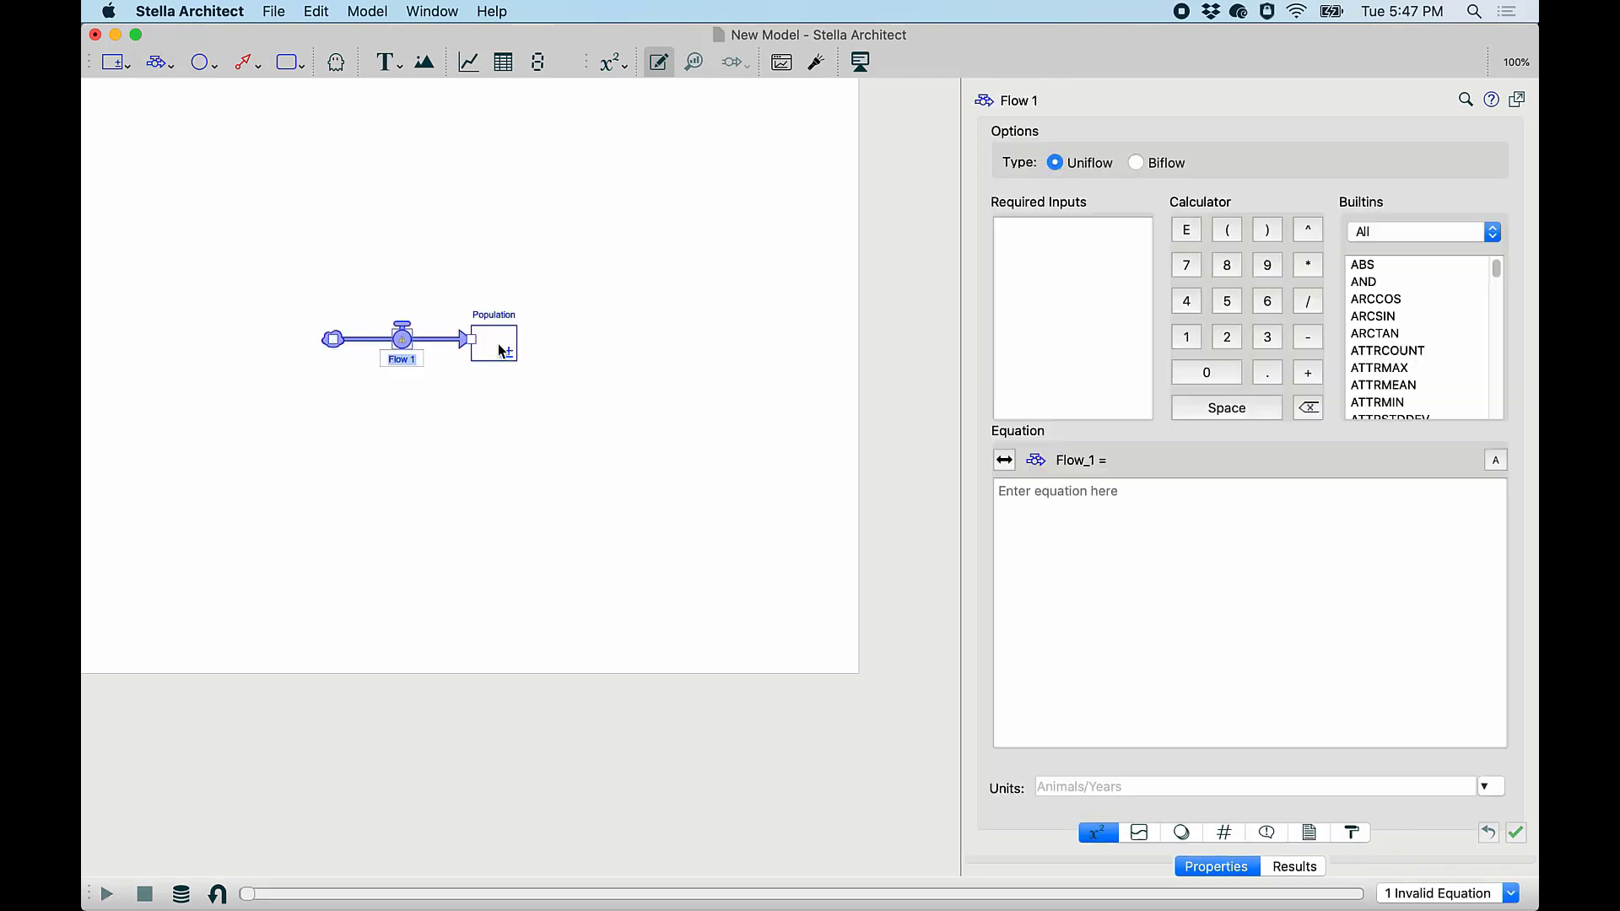
type("births")
left_click(1157, 551)
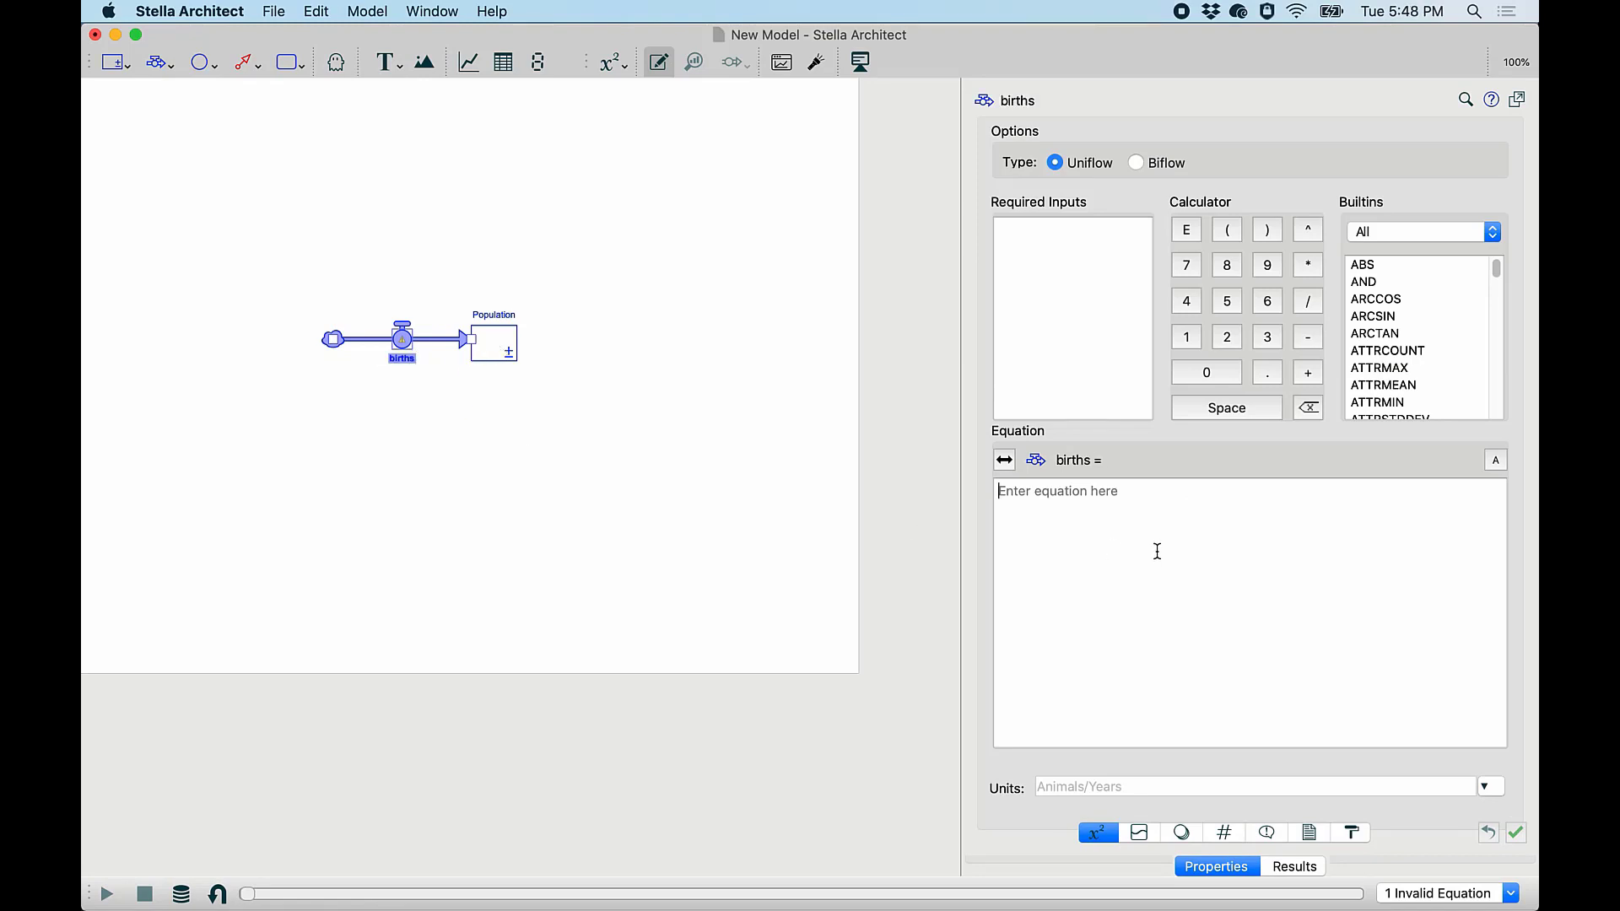
type("5")
left_click(614, 497)
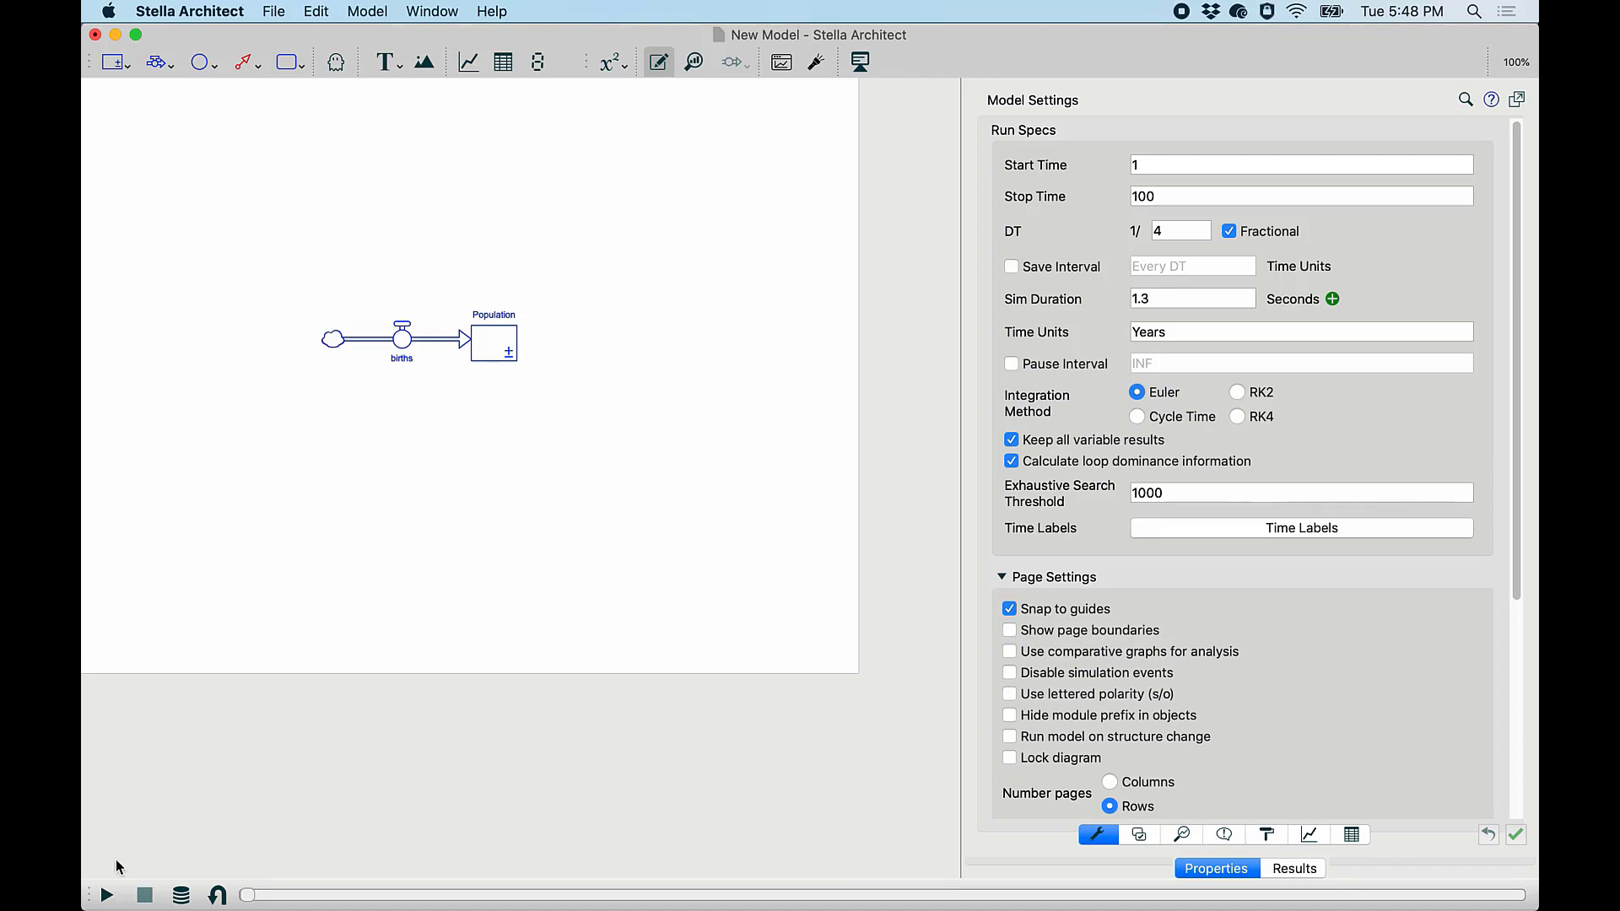
Run the model and view Population's straight-line rise from 100 to 595 Animals.
left_click(106, 894)
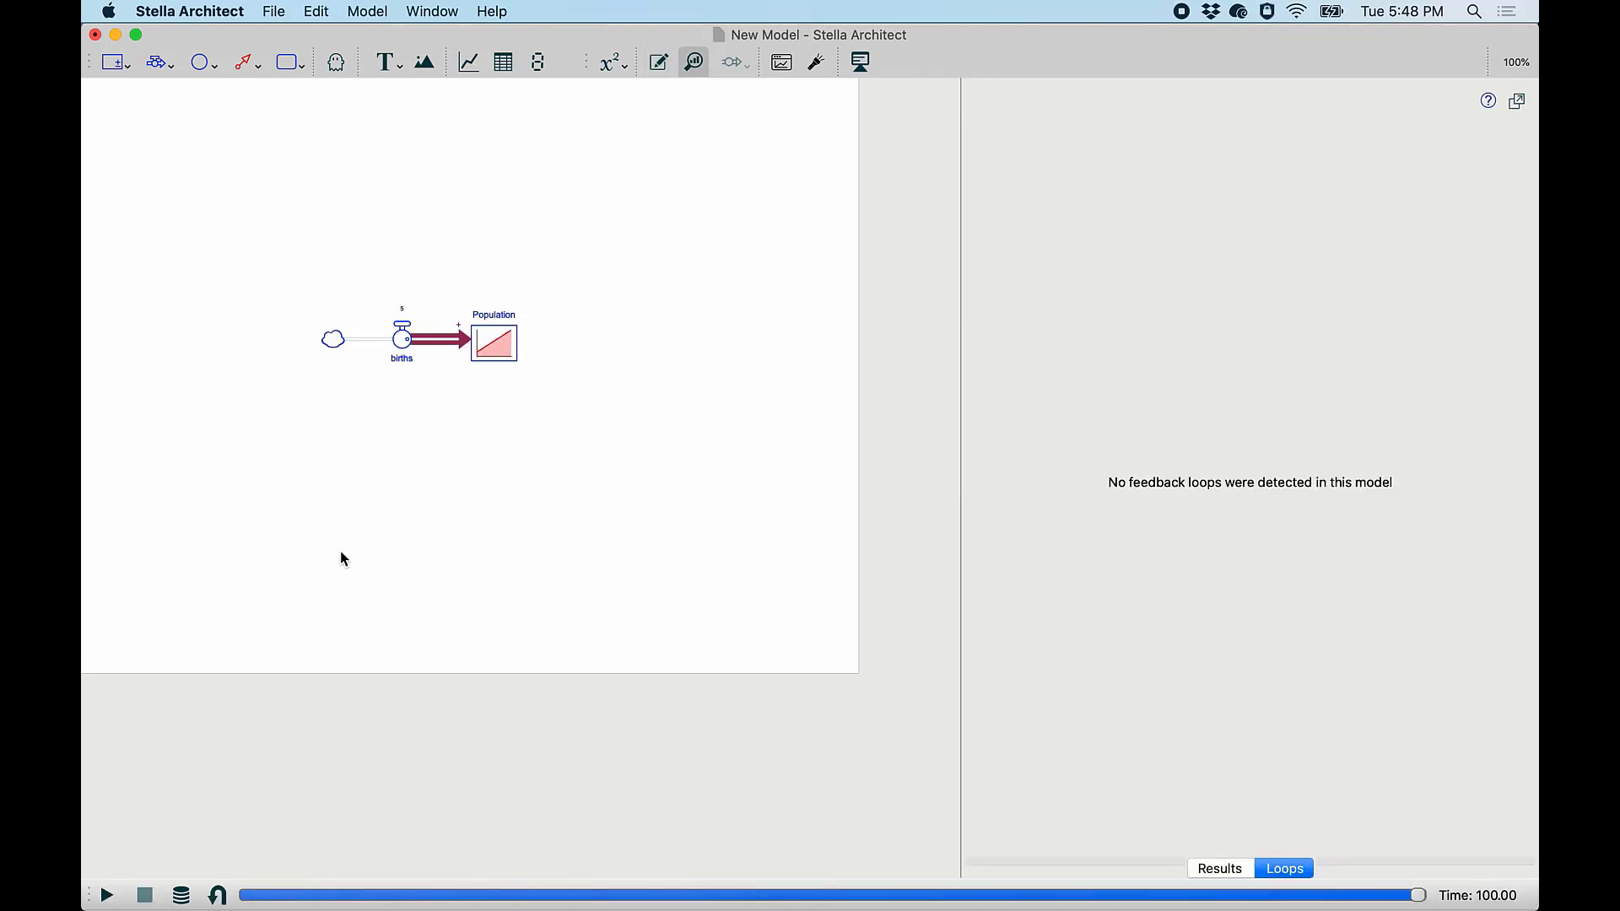
left_click(493, 344)
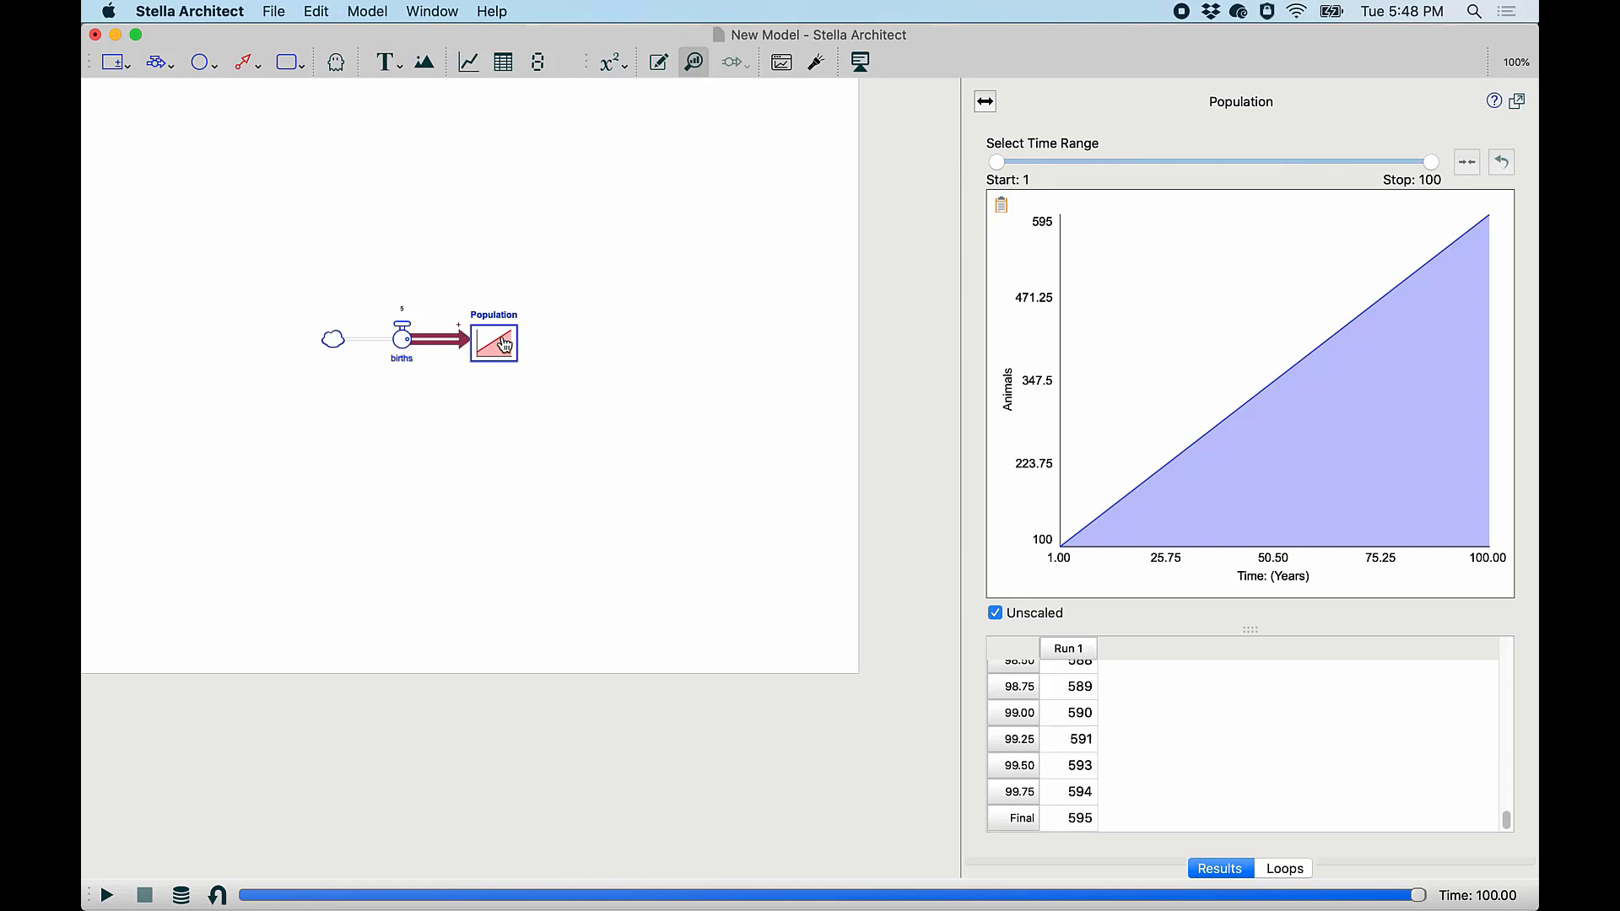
mouse_move(433, 349)
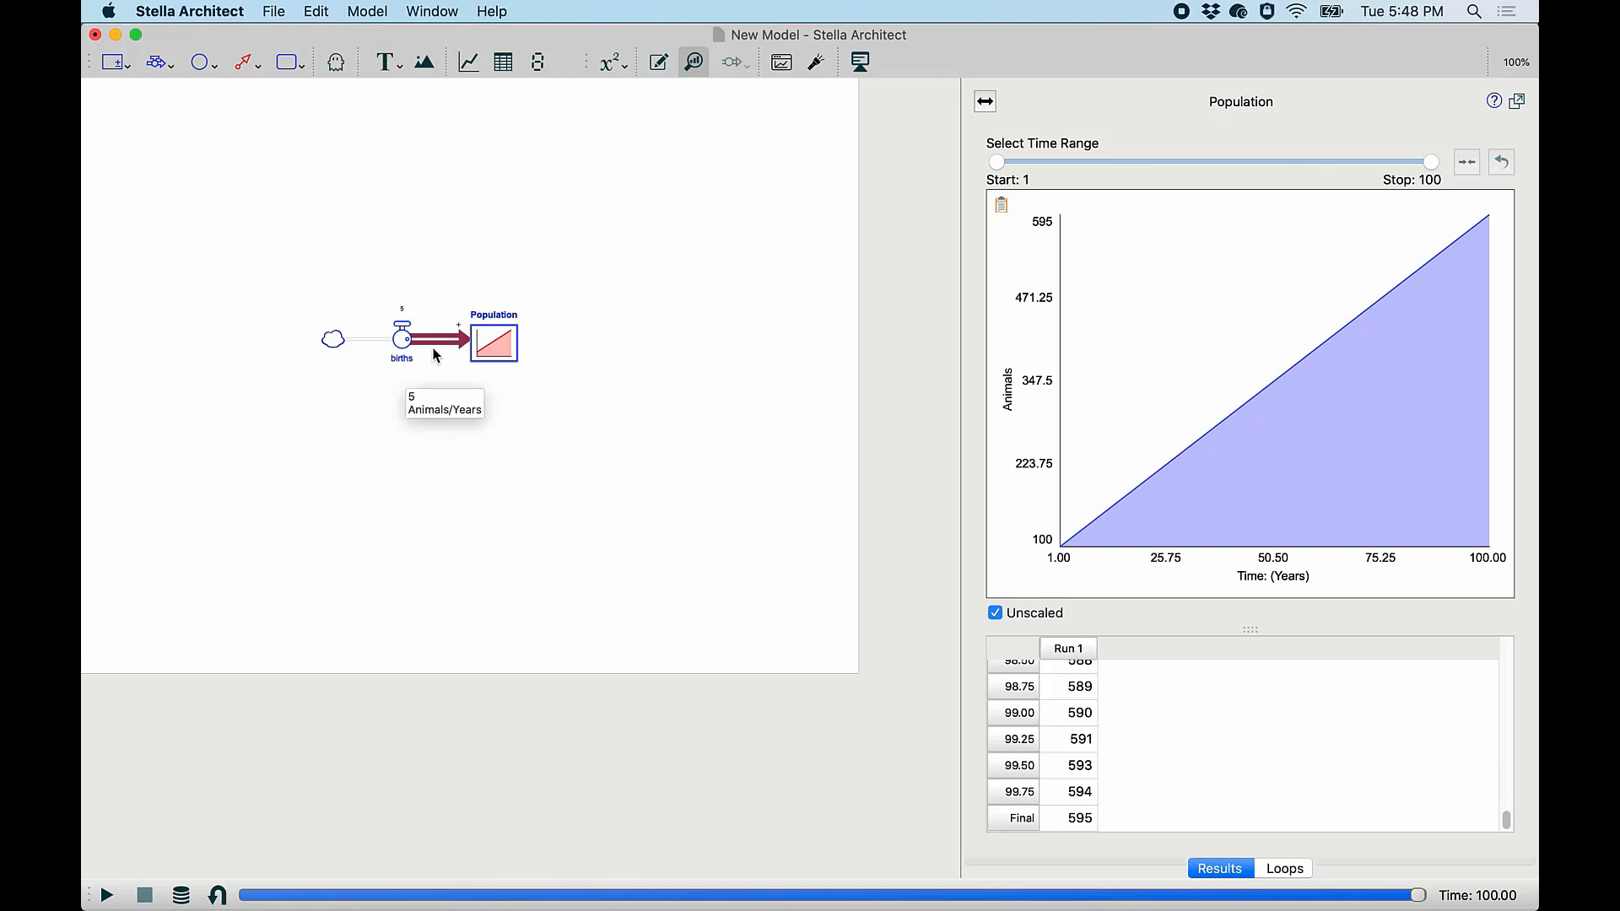
mouse_move(487, 358)
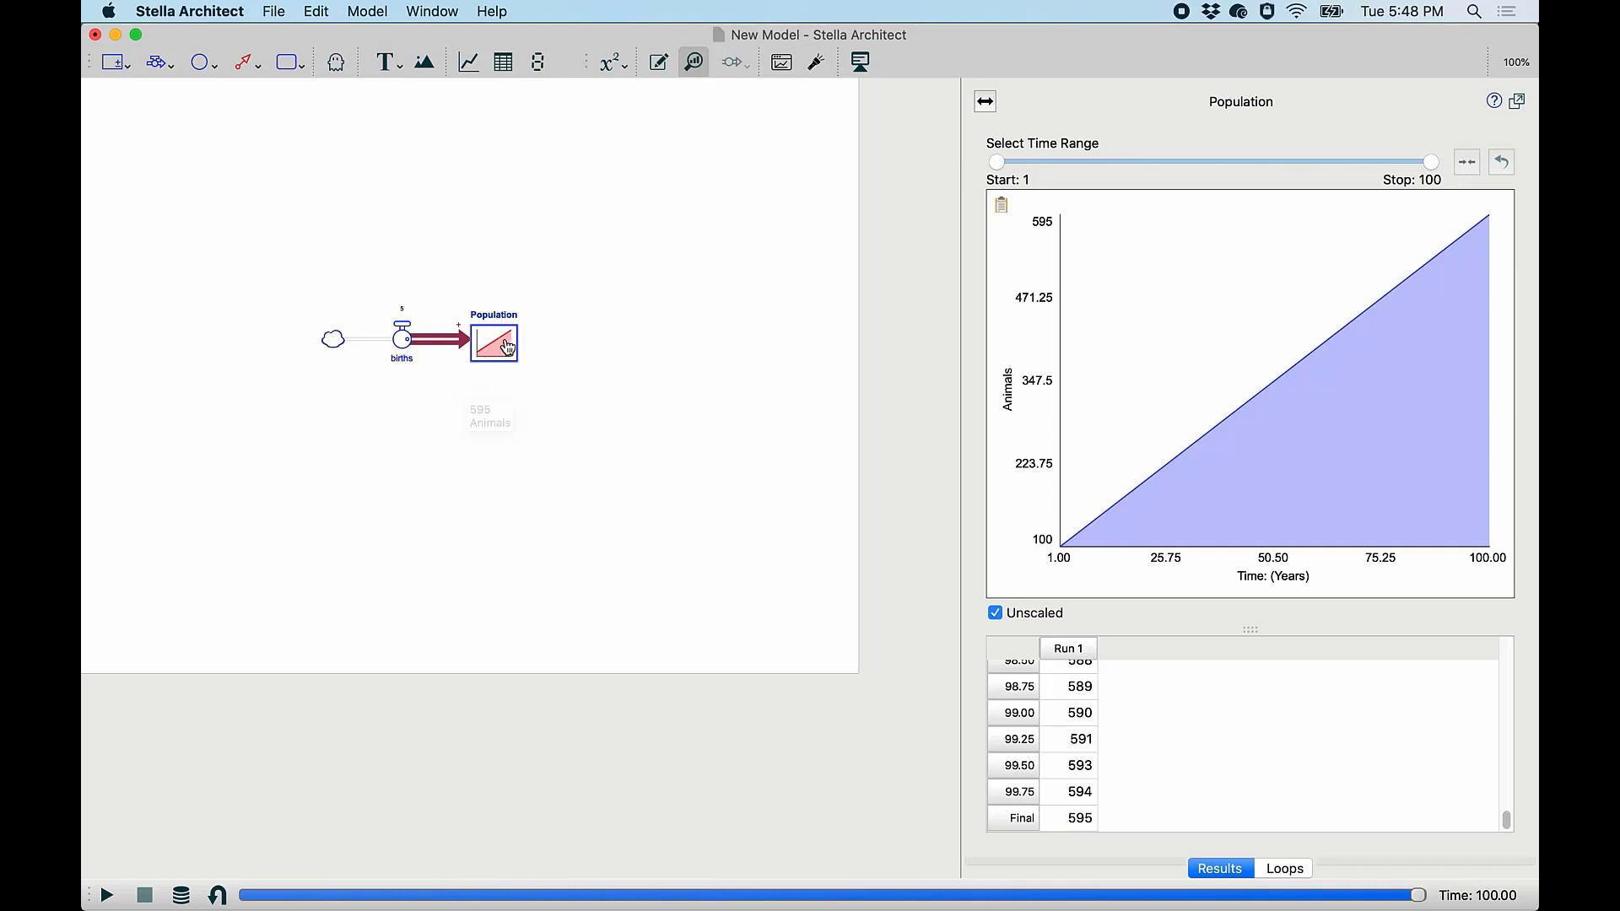
Return to editing and draw a link from Population to the births flow.
left_click(658, 64)
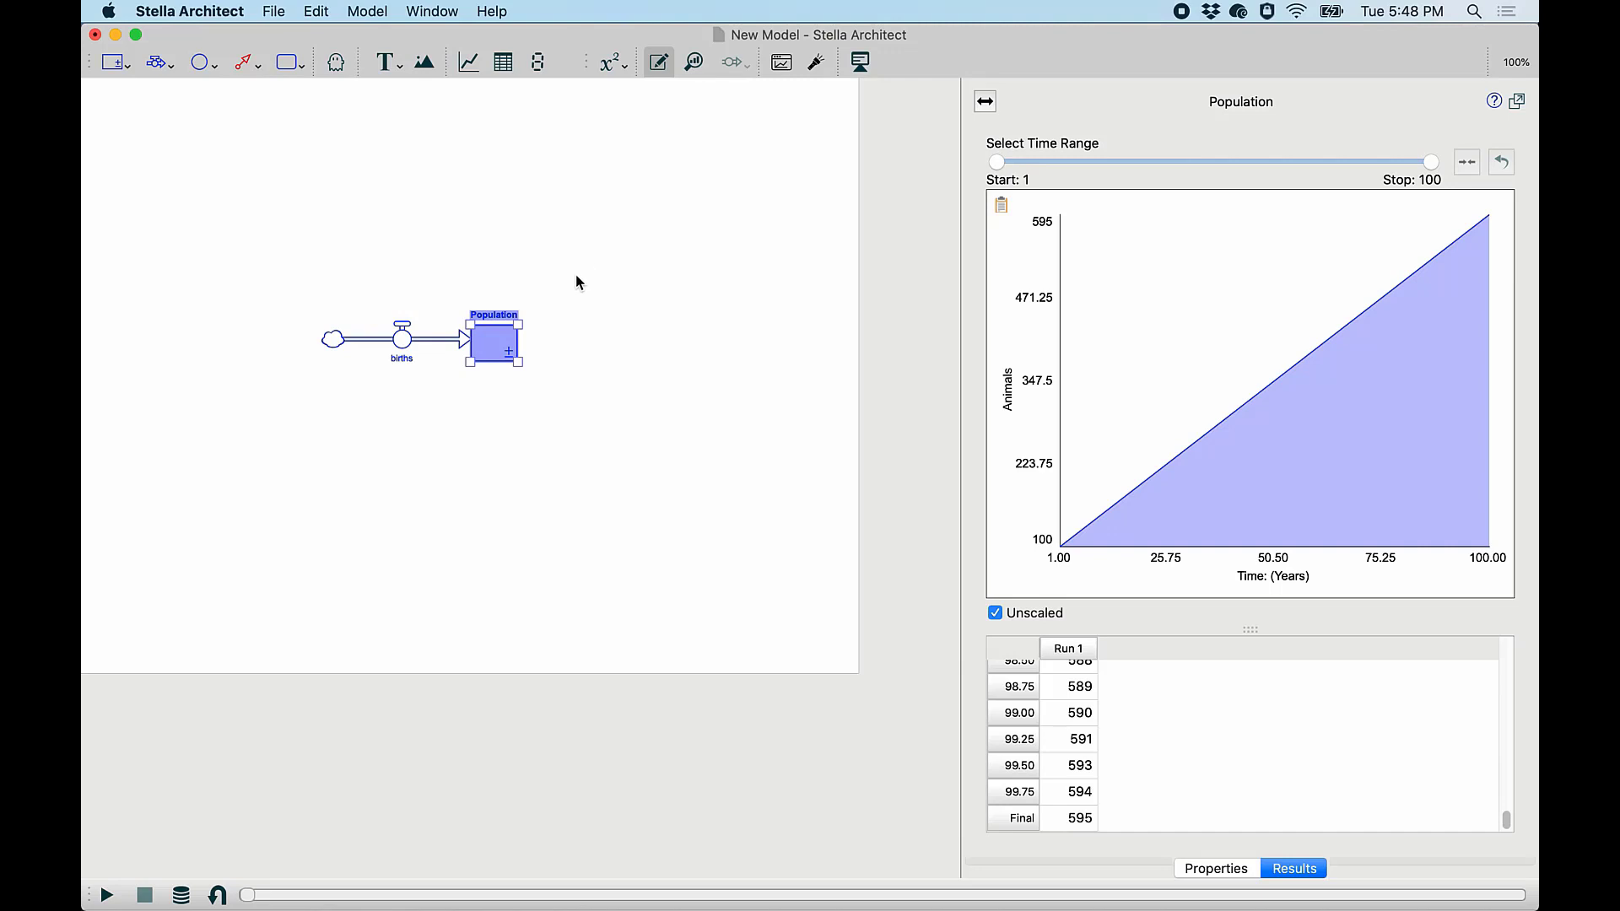
left_click(244, 62)
left_click_drag(494, 356, 416, 352)
Add a birth rate converter with value 0.05 and units Per Year.
left_click(200, 62)
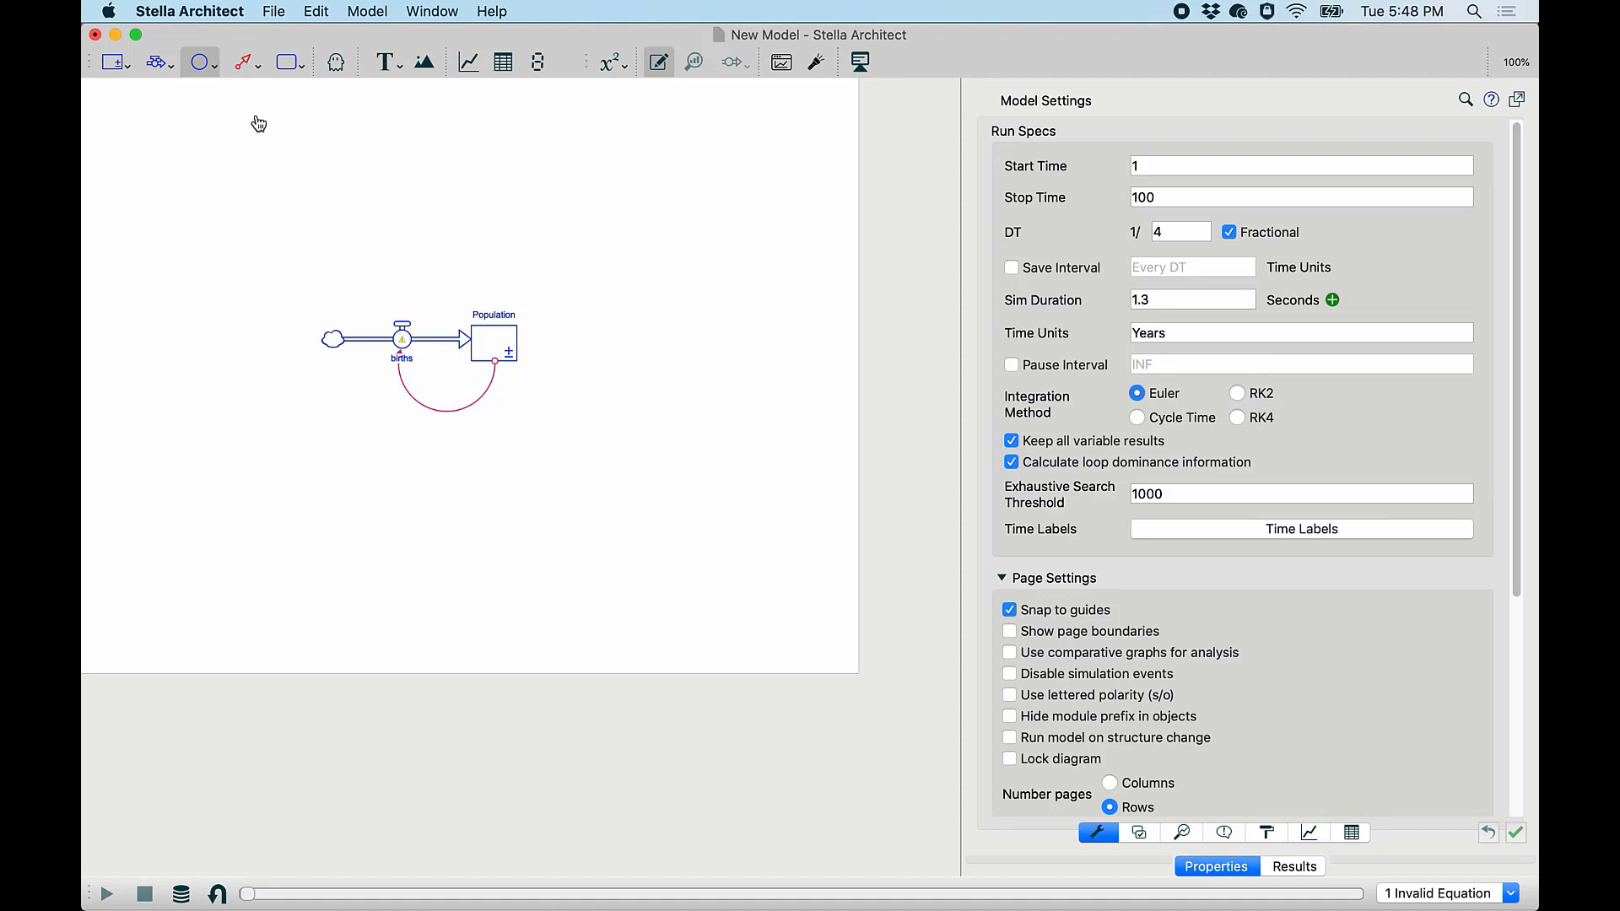
left_click(334, 224)
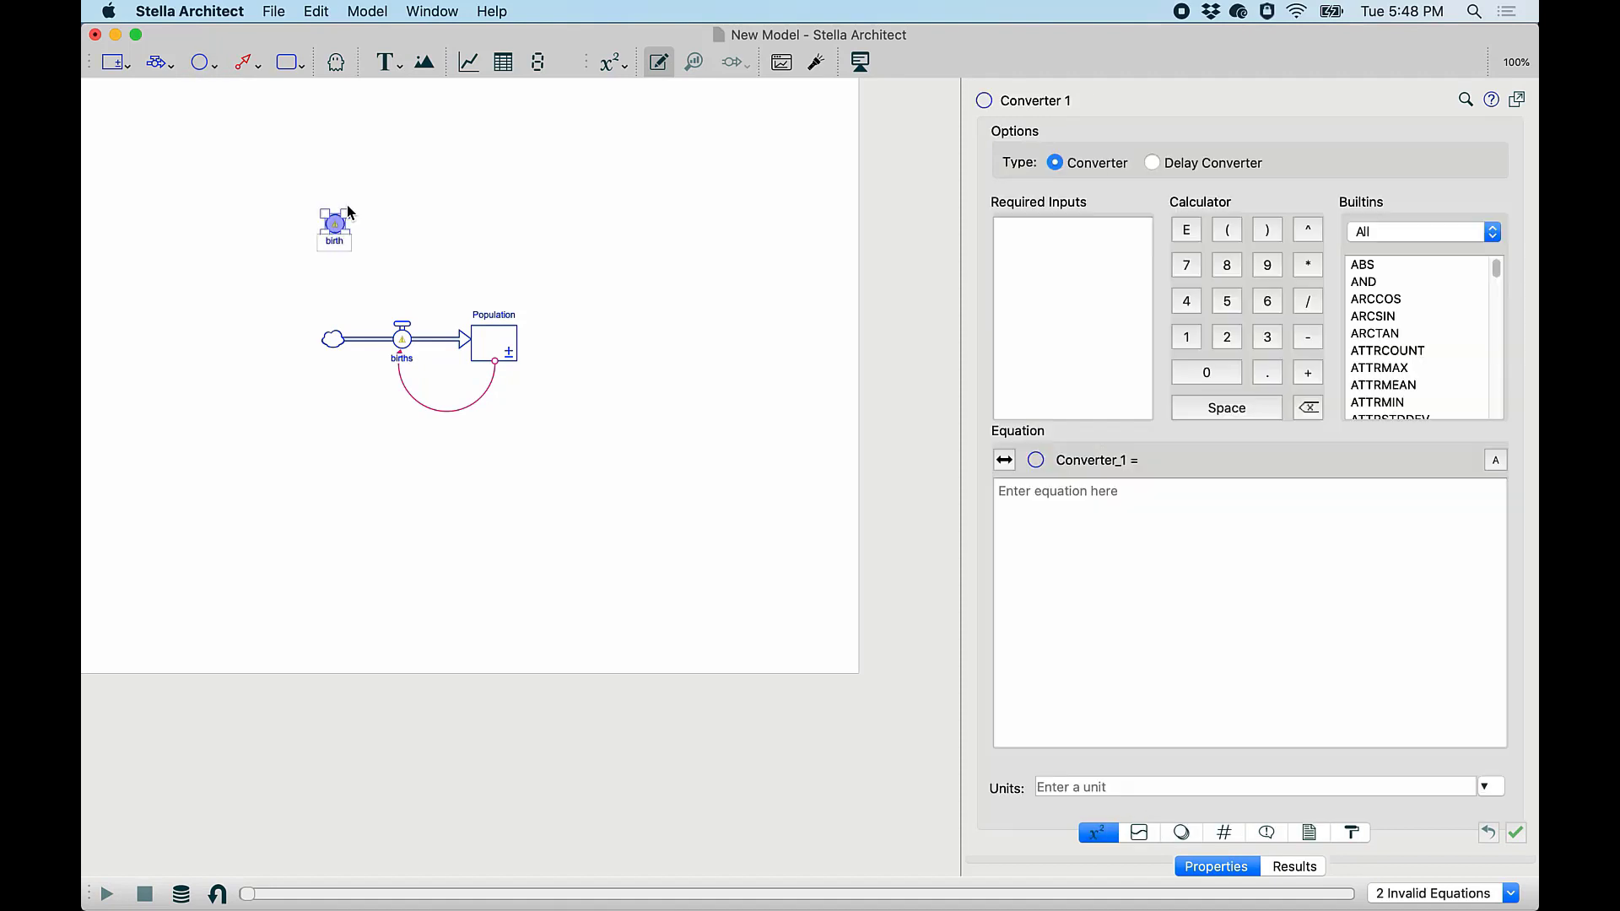
type("birth rate")
left_click(1029, 553)
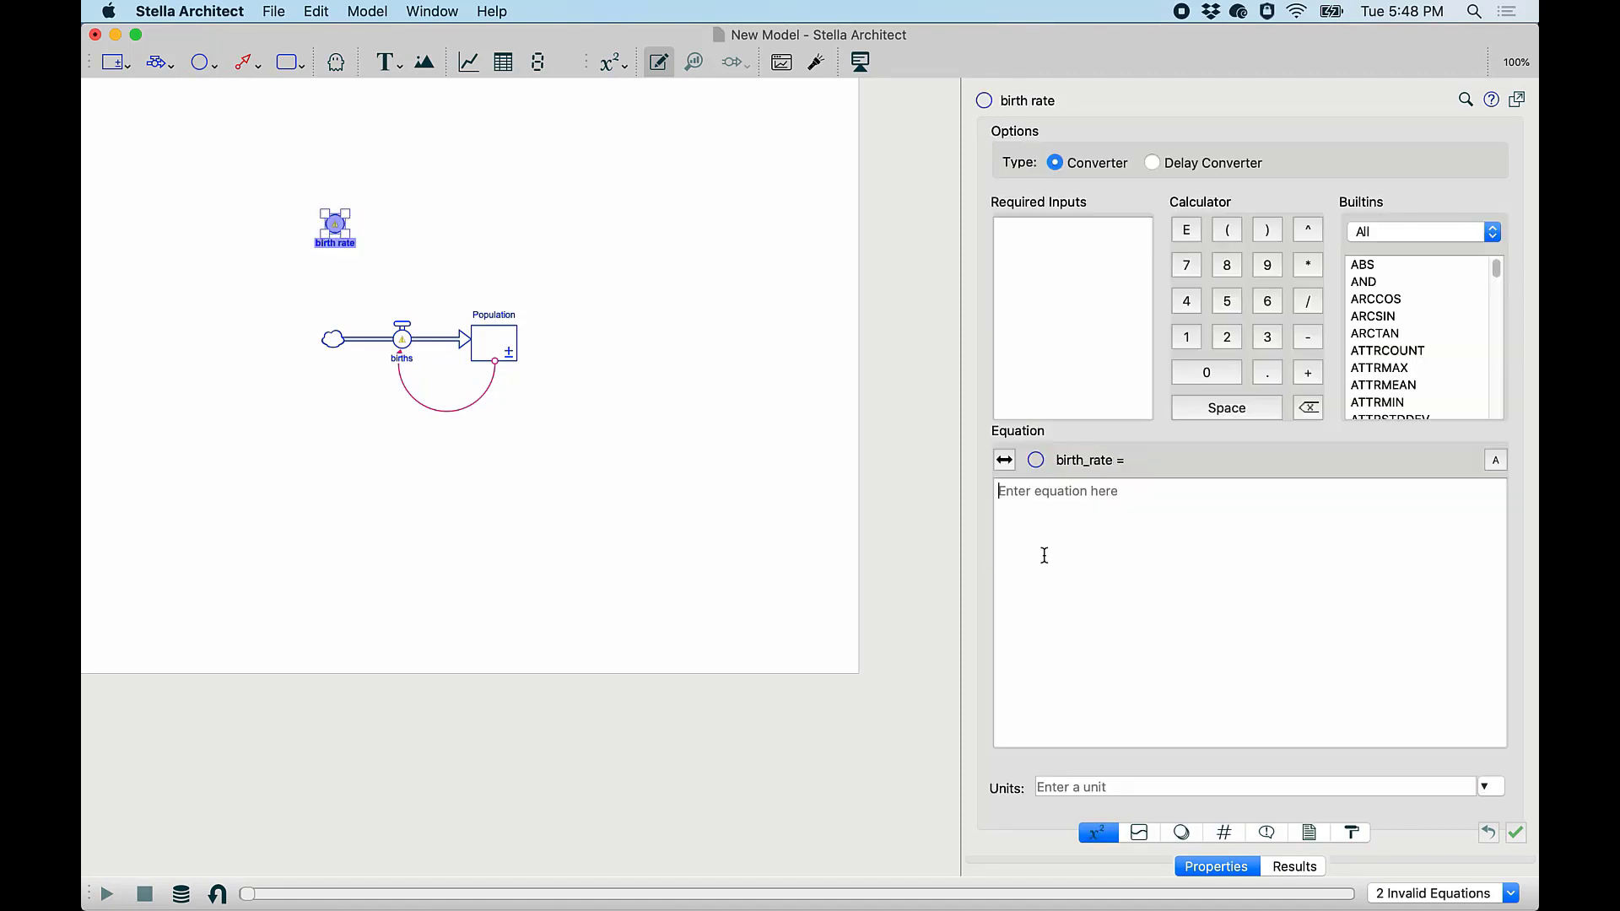
type("0.05")
left_click(1064, 781)
type("Per YAear")
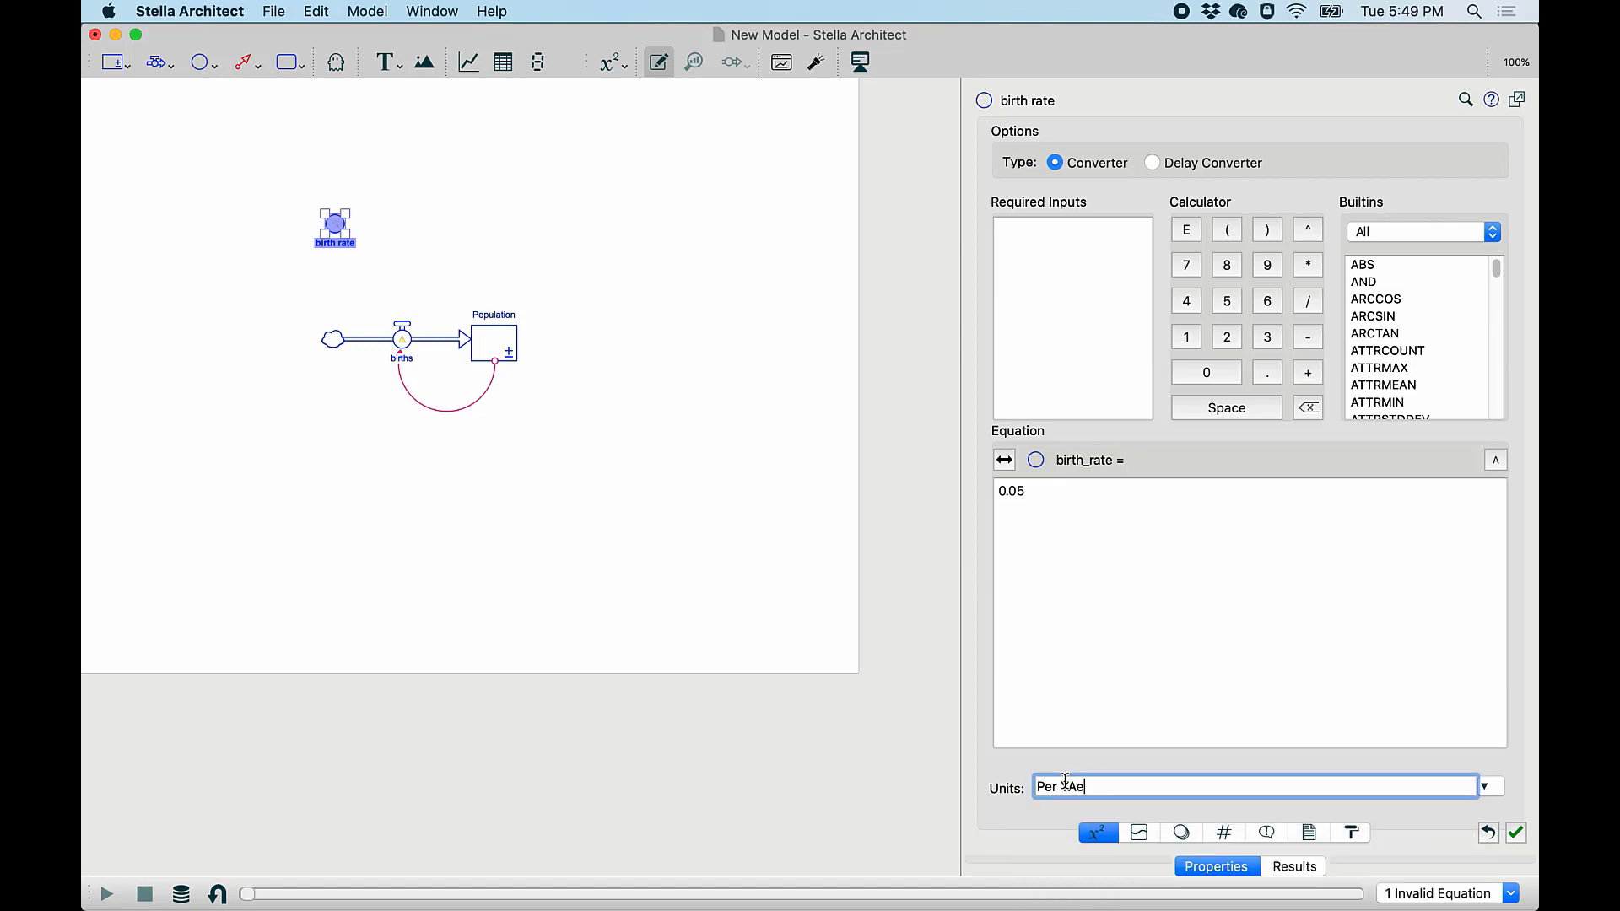
key("BackSpace")
key("BackSpace")
key("BackSpace")
key("BackSpace")
type("ear")
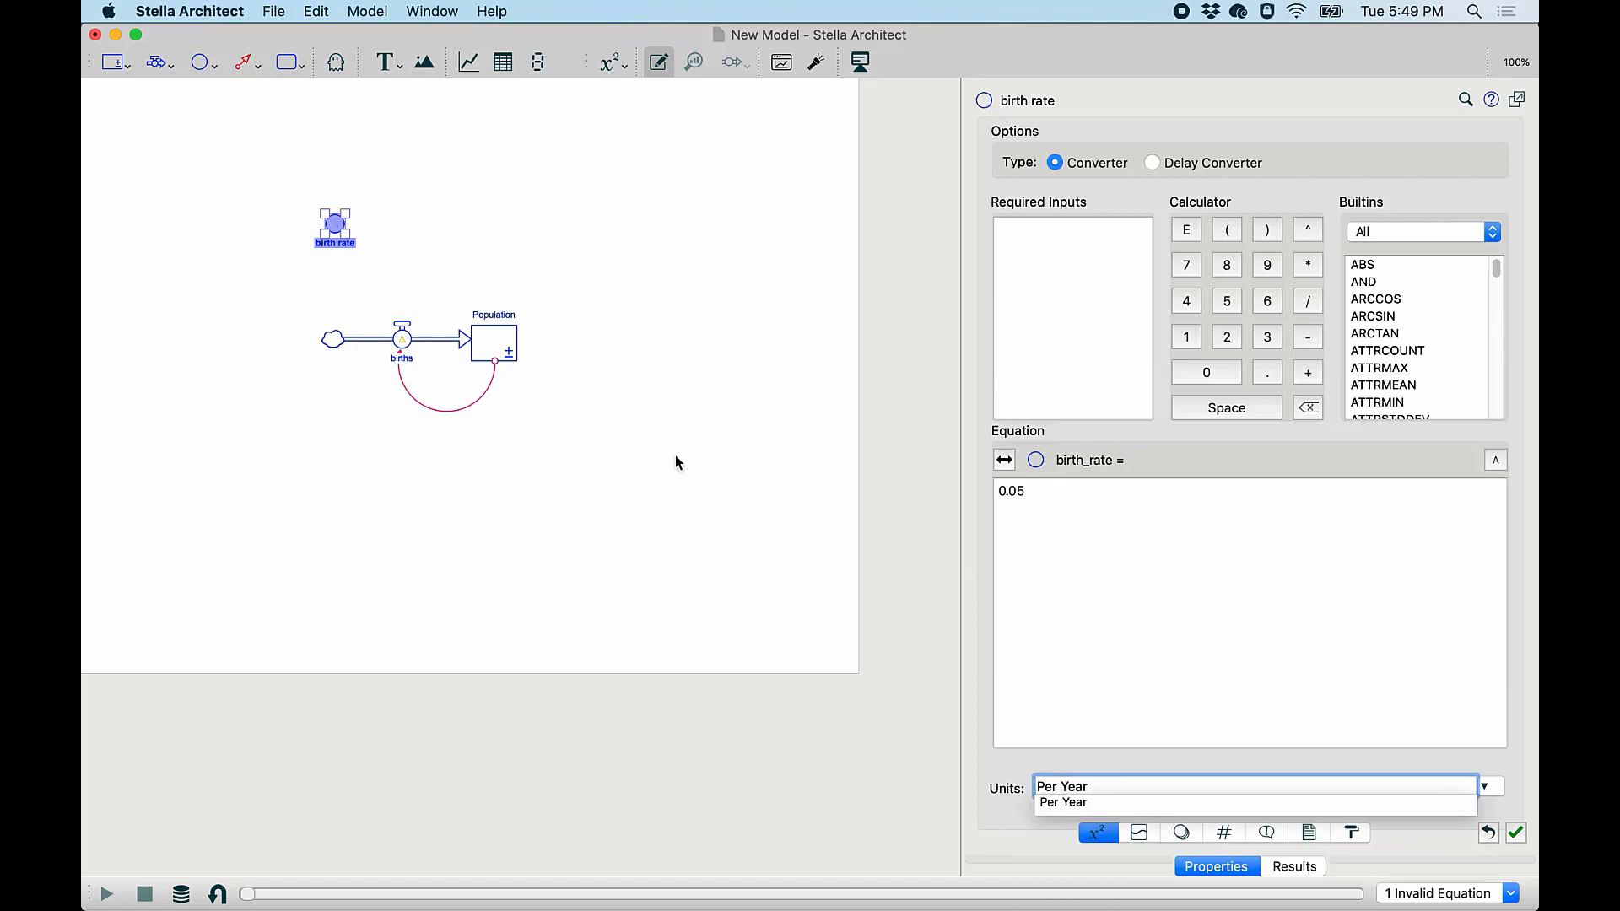
left_click(545, 504)
Link birth rate to births and set the births equation to Population*birth_rate.
left_click(245, 65)
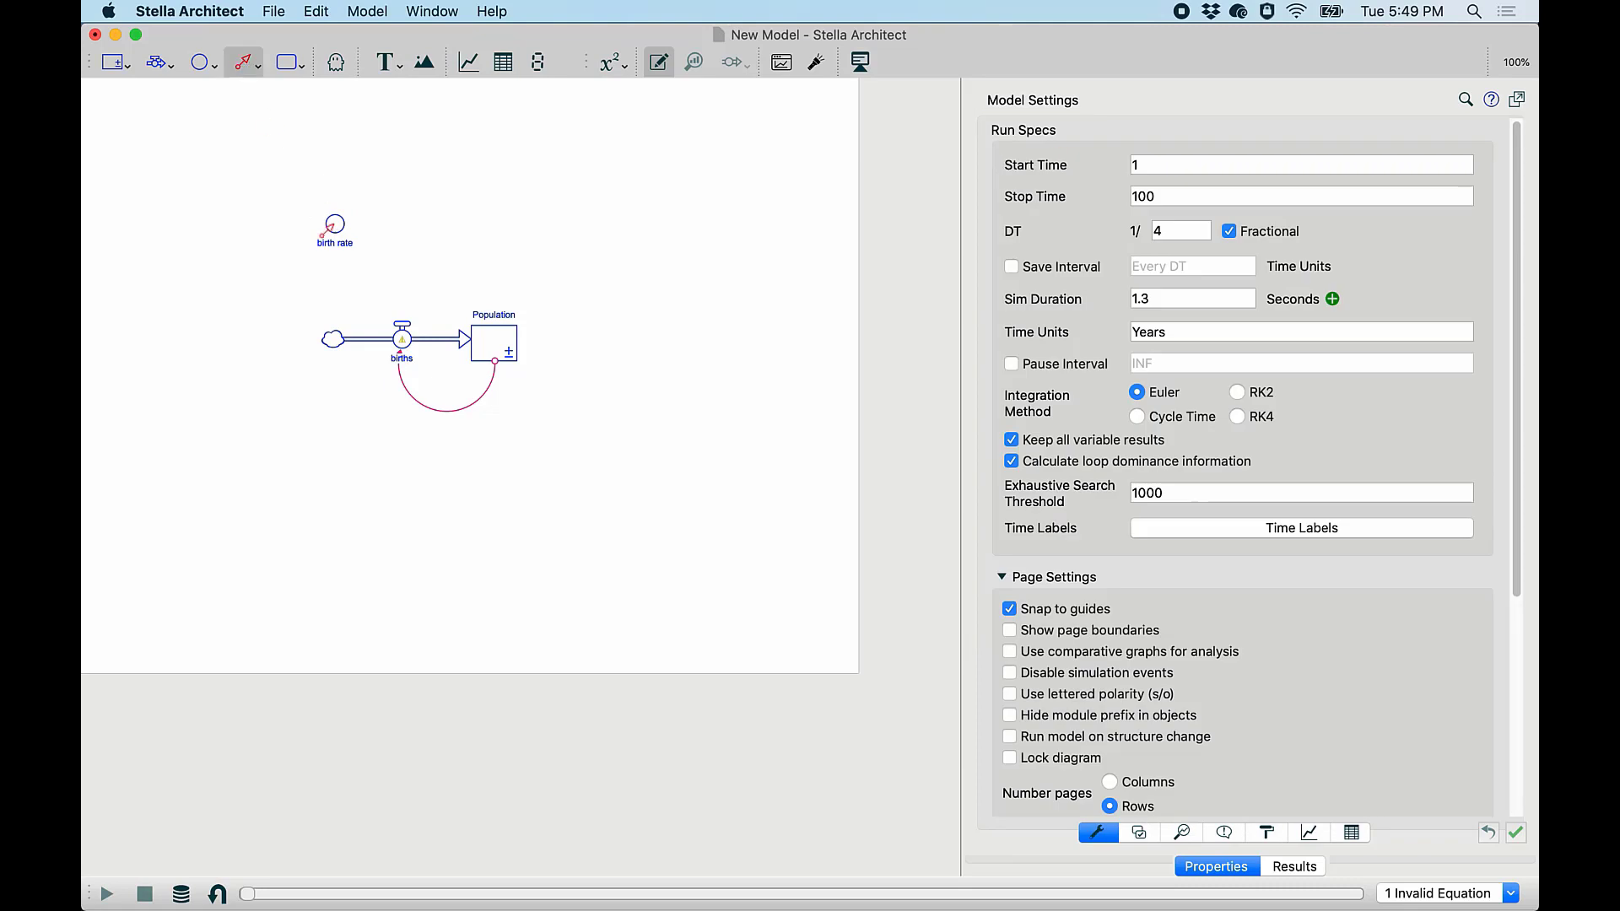
left_click_drag(335, 227, 409, 346)
left_click(408, 346)
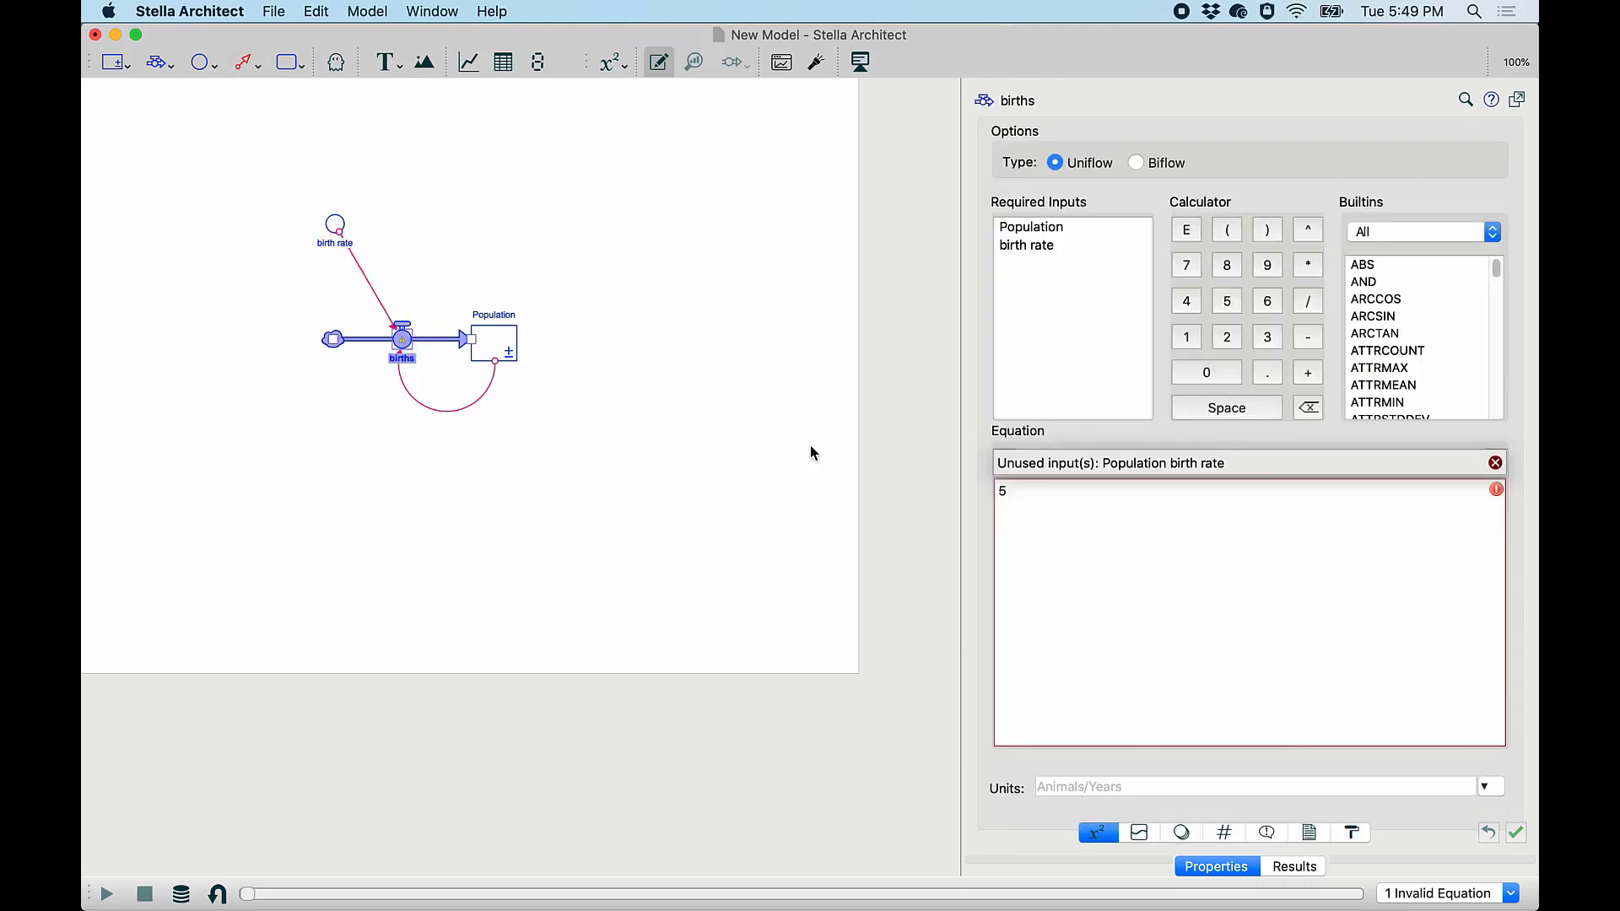
key("super+a")
left_click(1029, 235)
left_click(1308, 265)
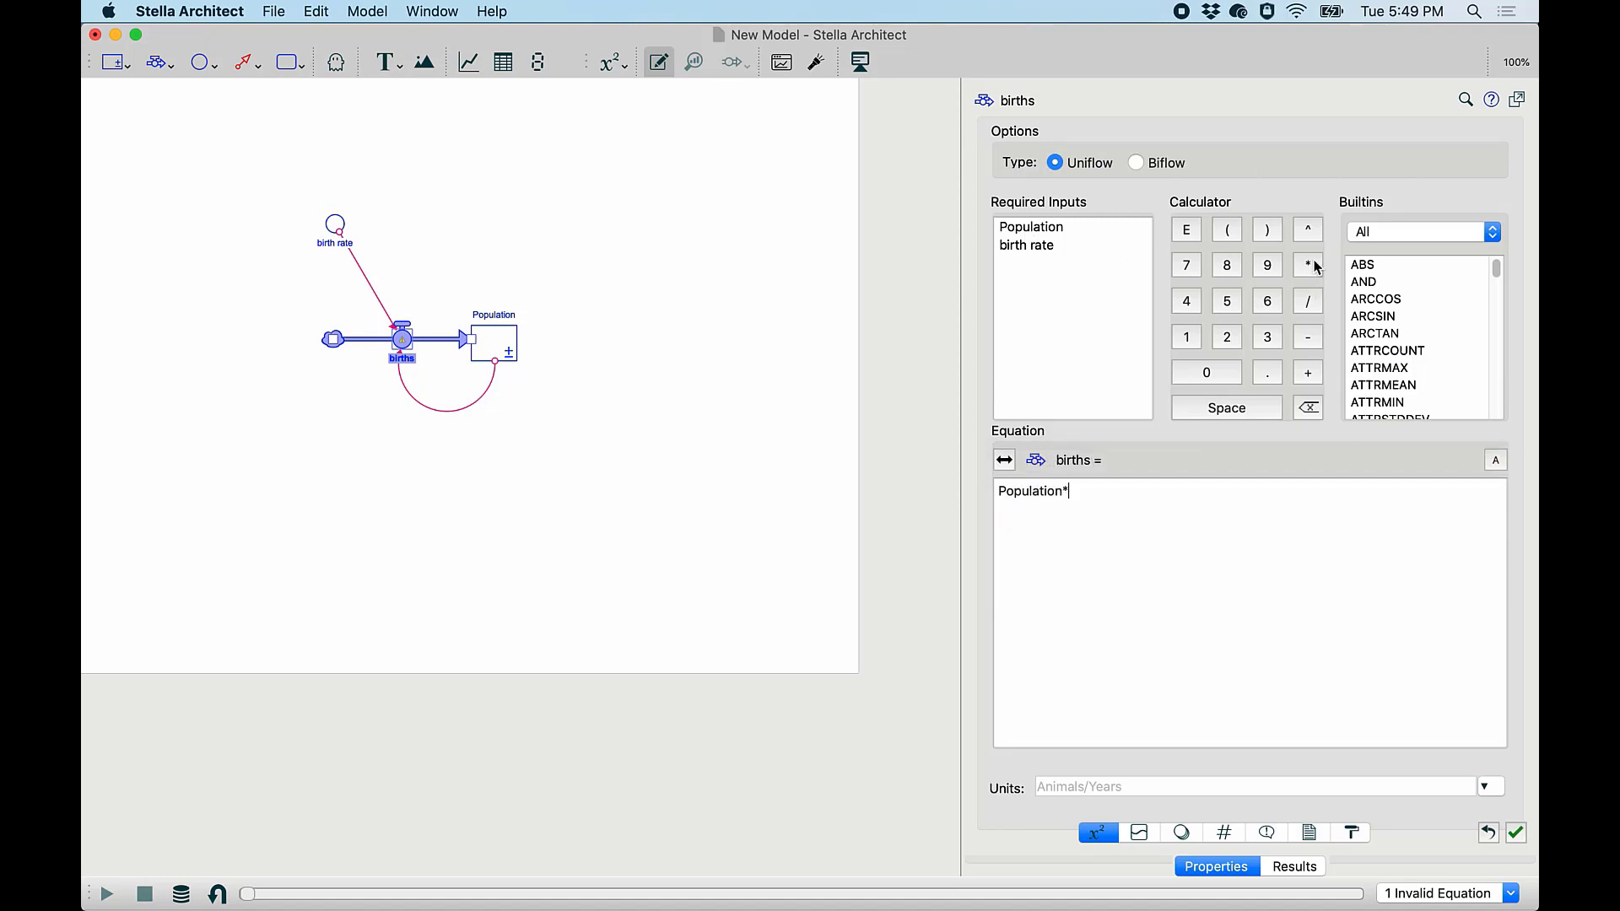
left_click(1077, 253)
left_click(672, 488)
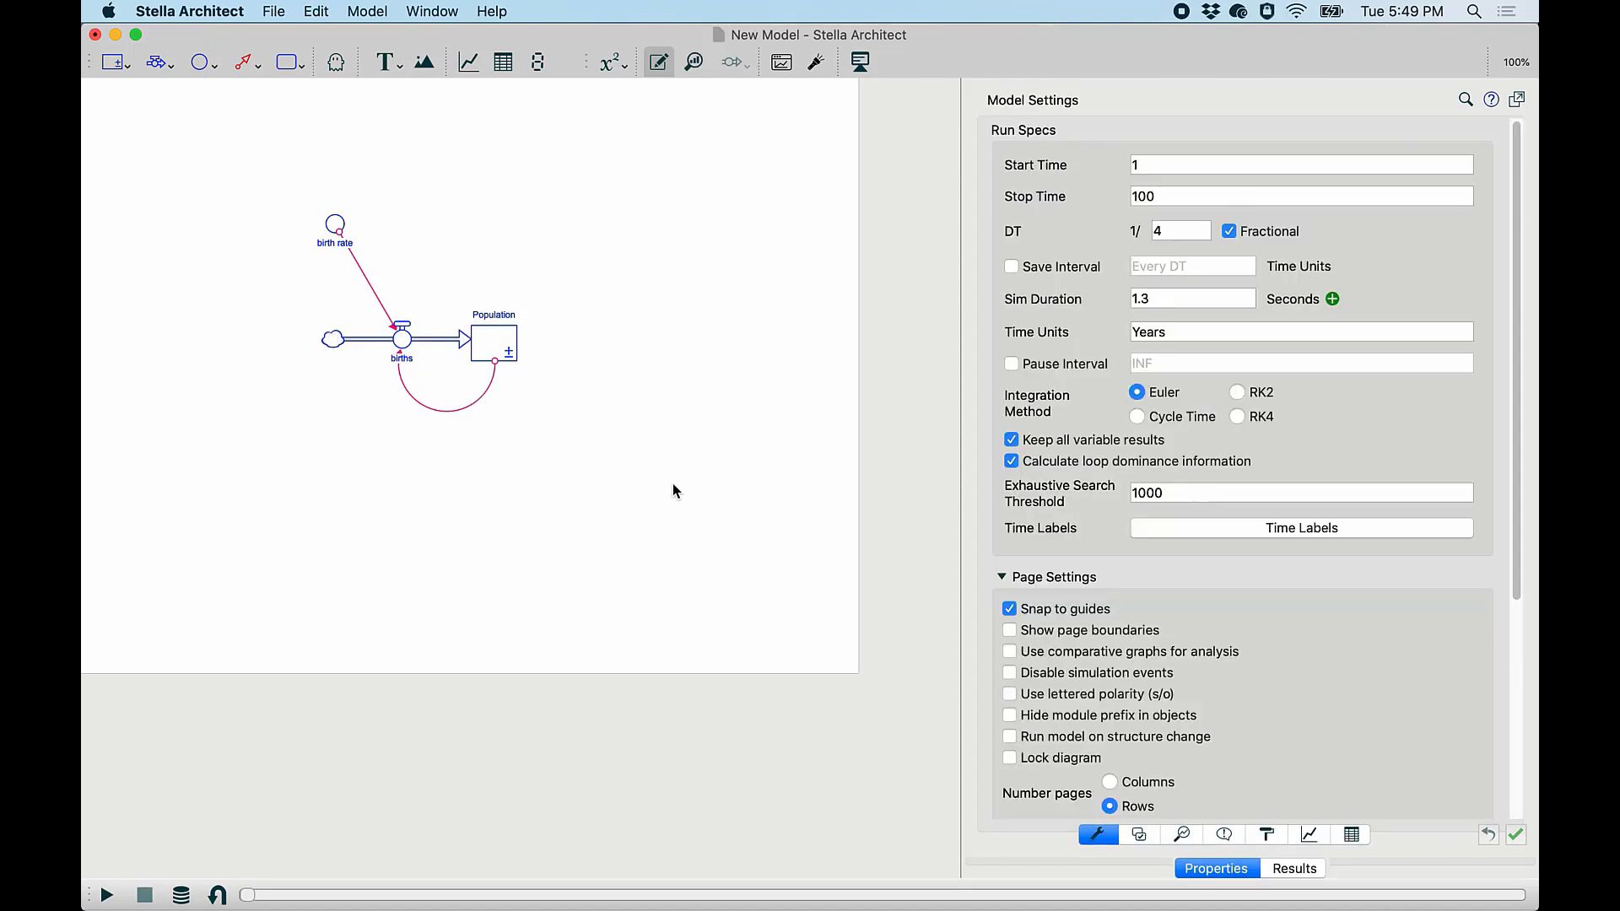
key("super+r")
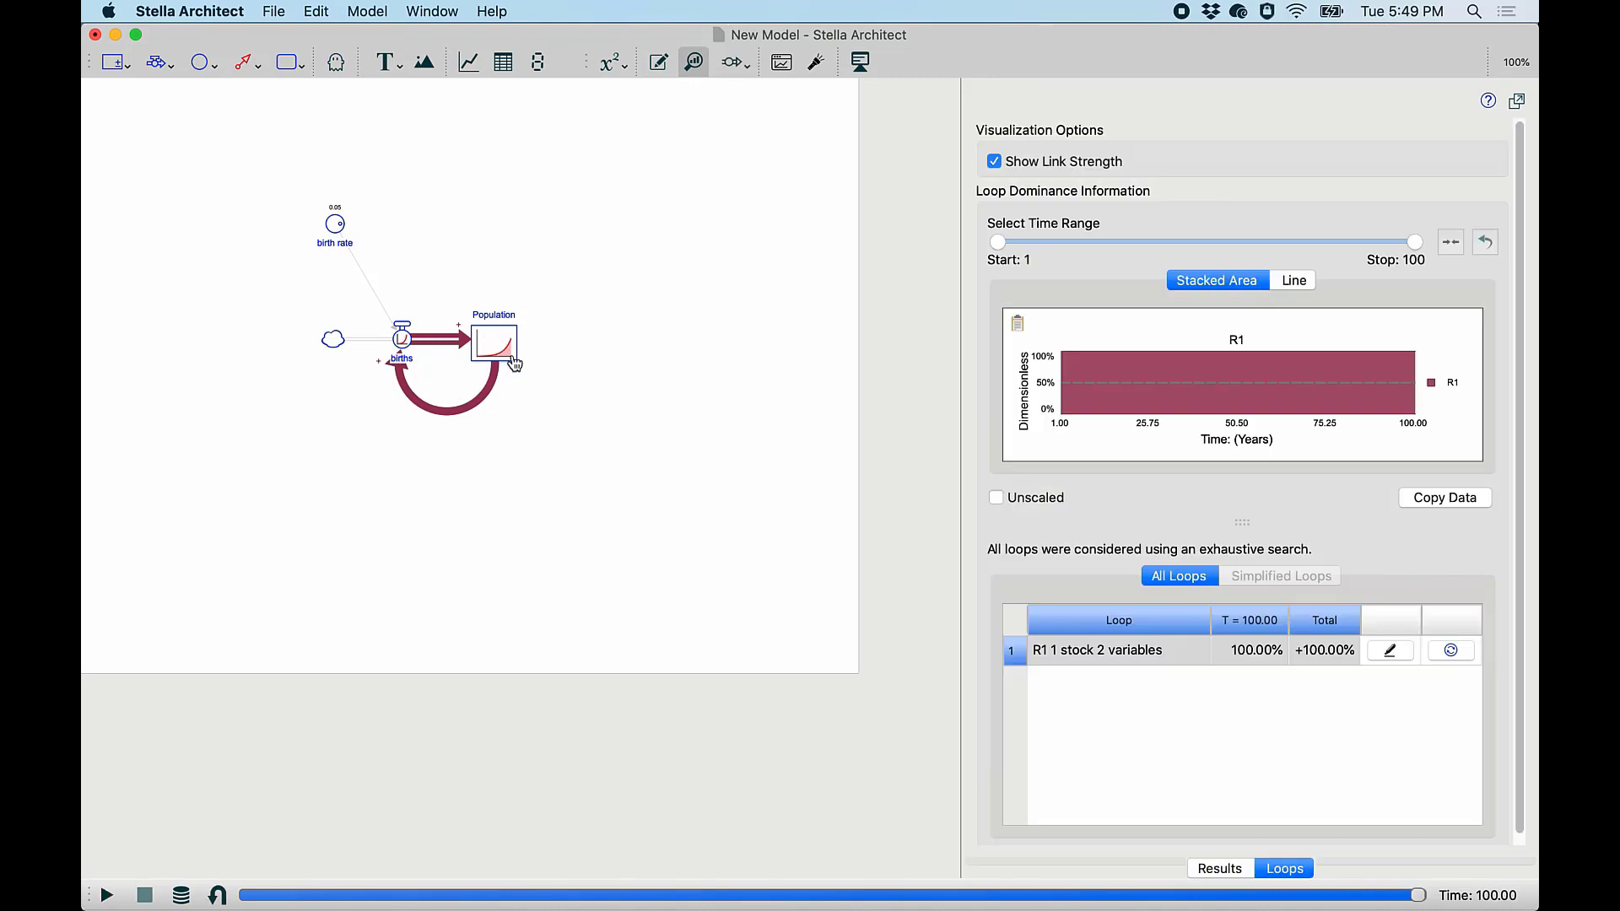
mouse_move(503, 359)
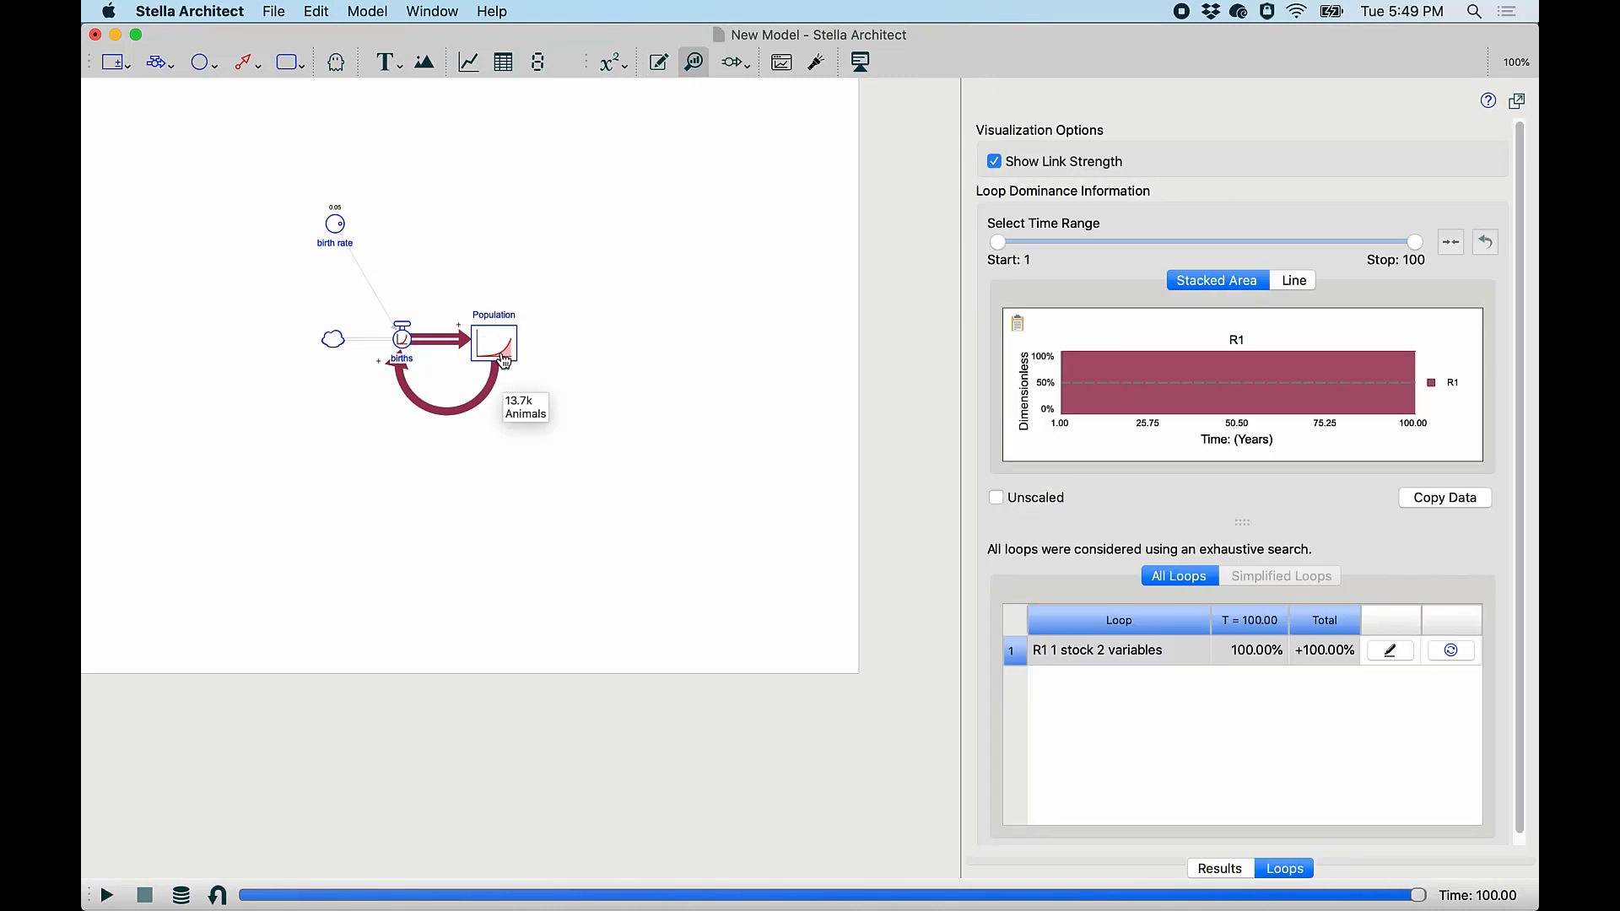
left_click(1208, 783)
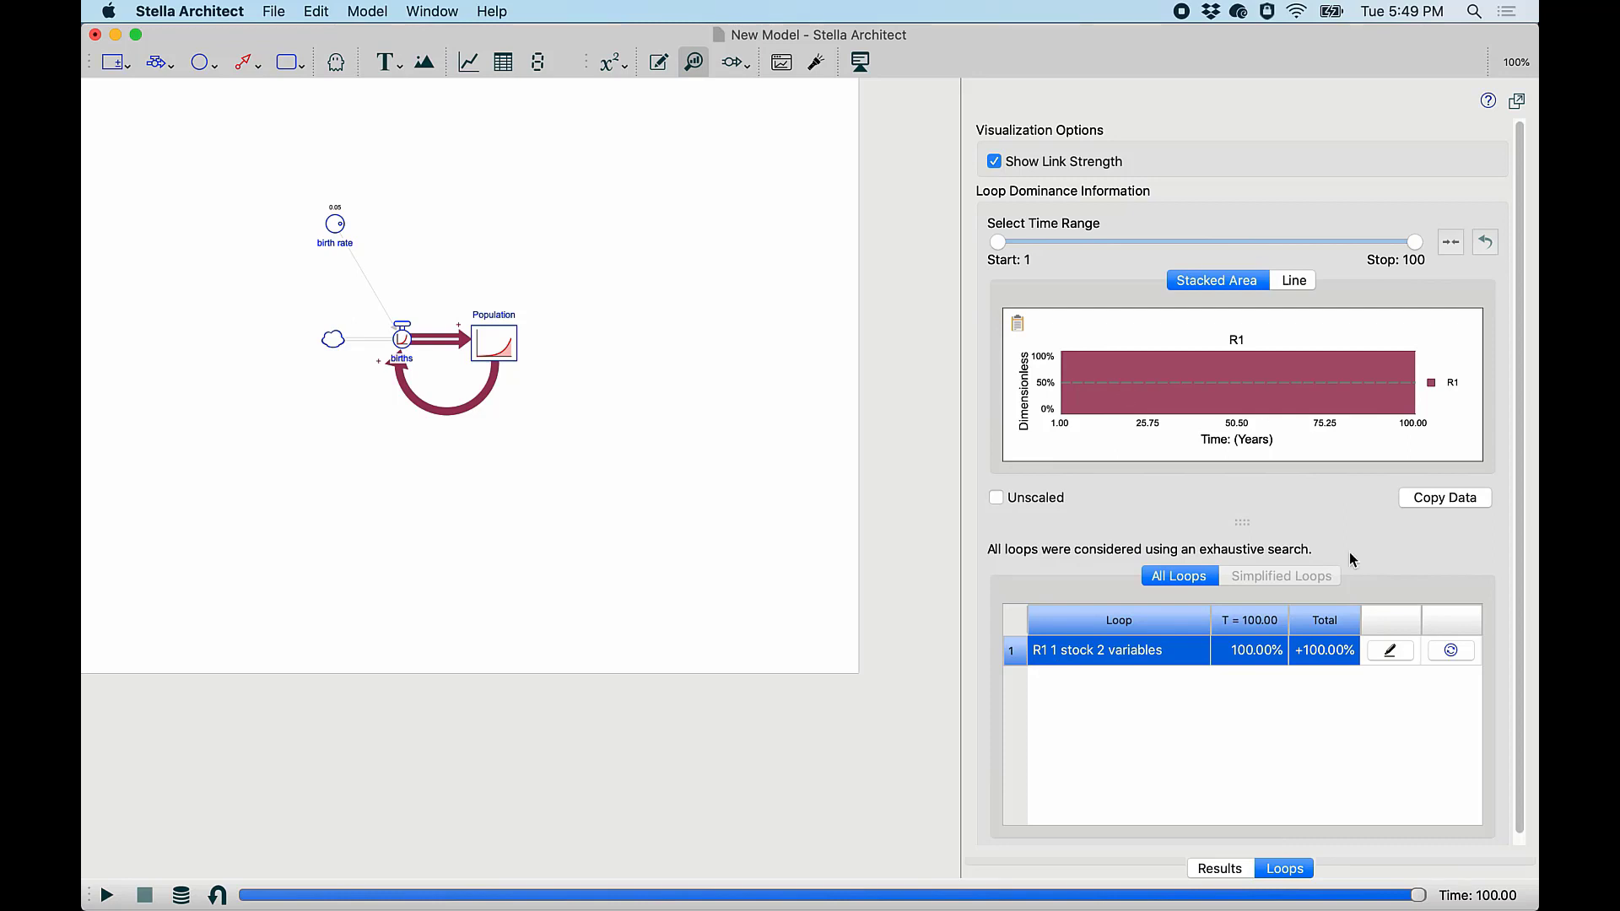
left_click(1391, 654)
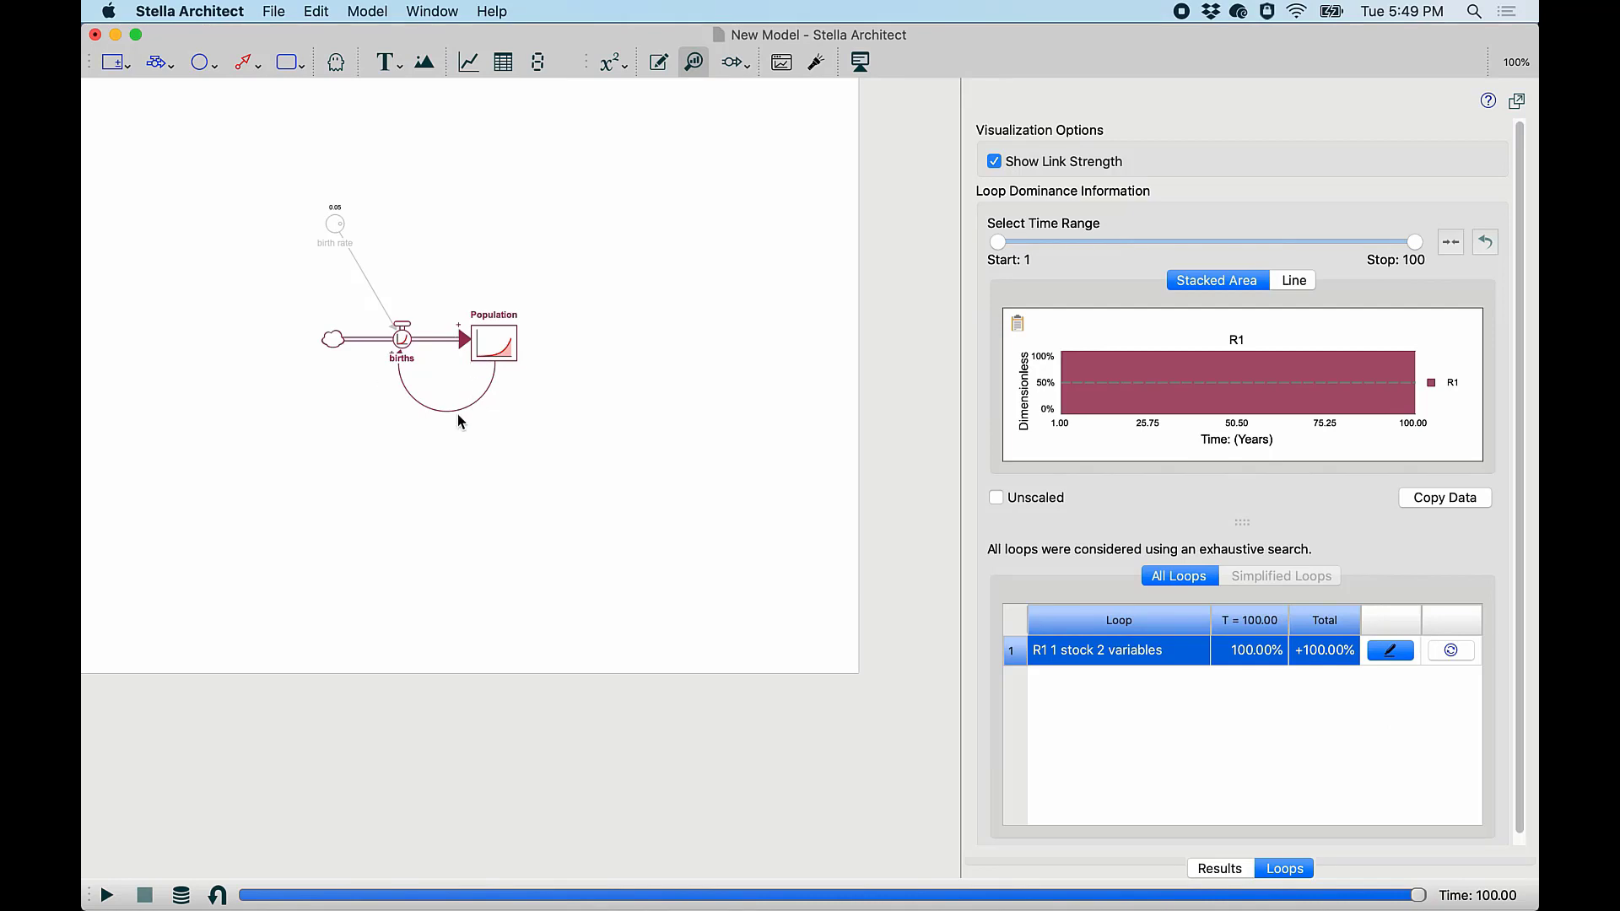
left_click(547, 493)
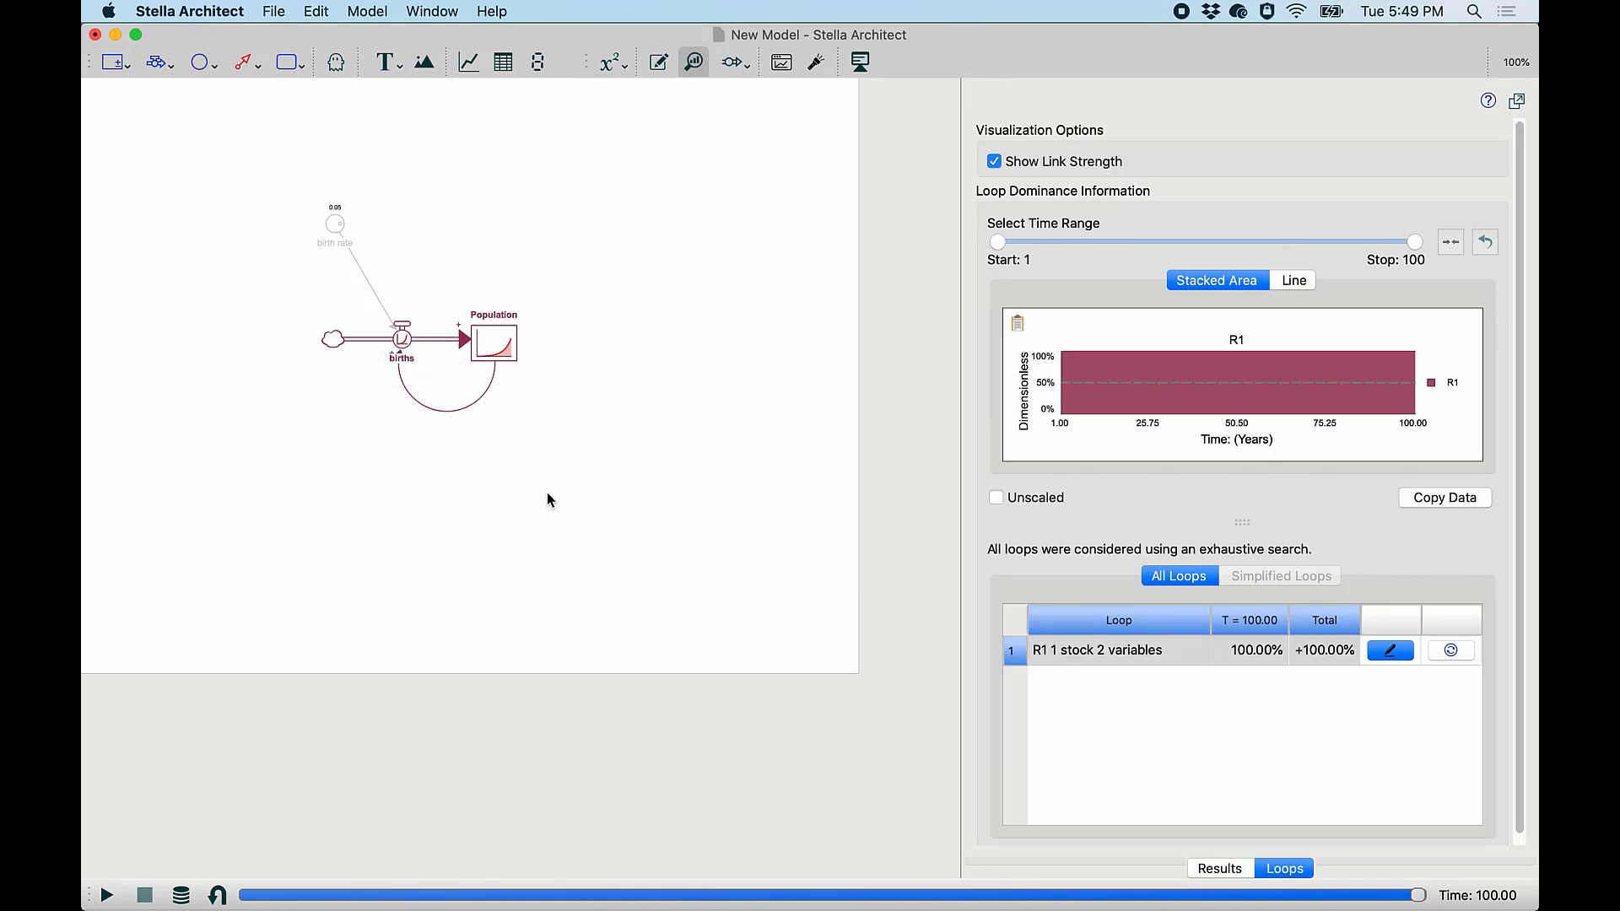
Draw an outflow named deaths from Population to a cloud.
left_click(156, 63)
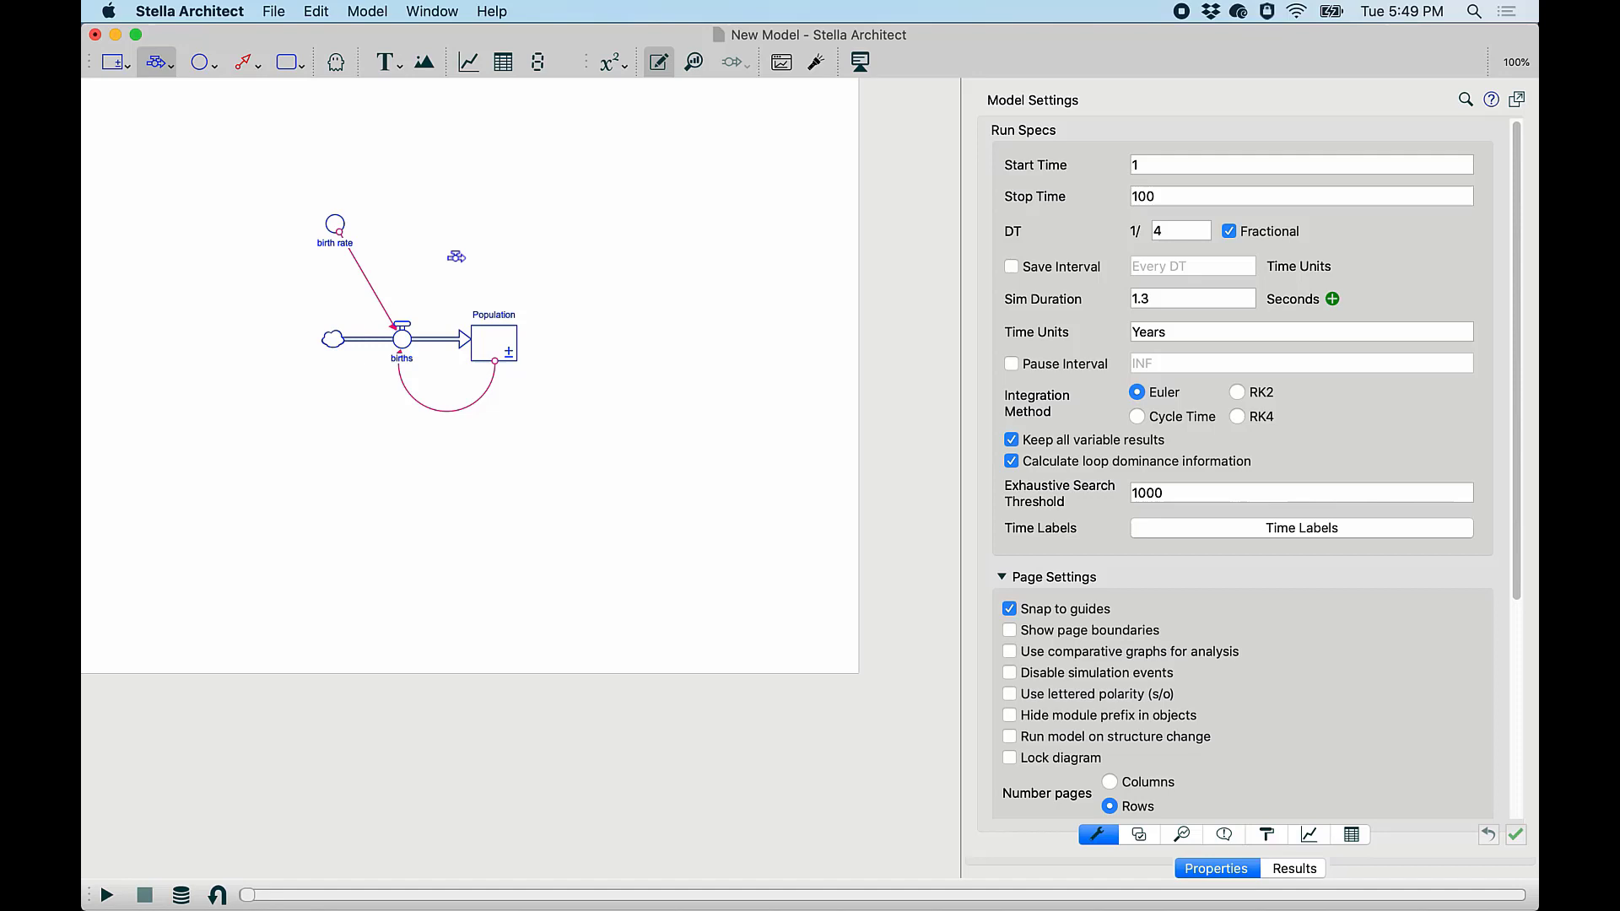
left_click_drag(521, 341, 680, 342)
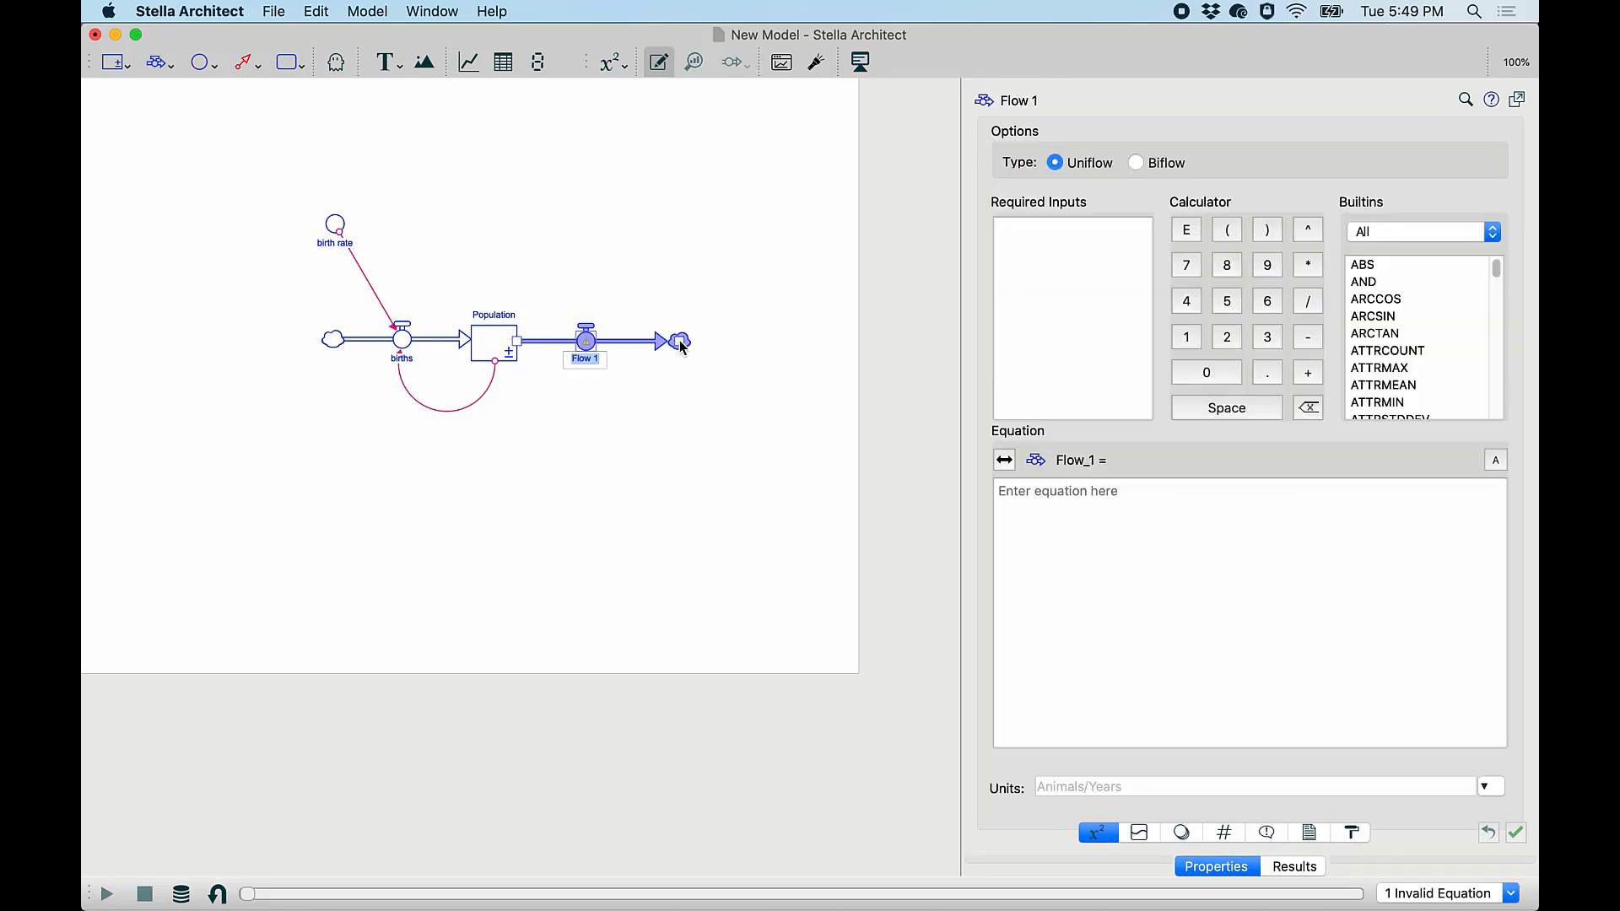
type("deaths")
Connect Population to the deaths flow with a wider arced link.
left_click(243, 62)
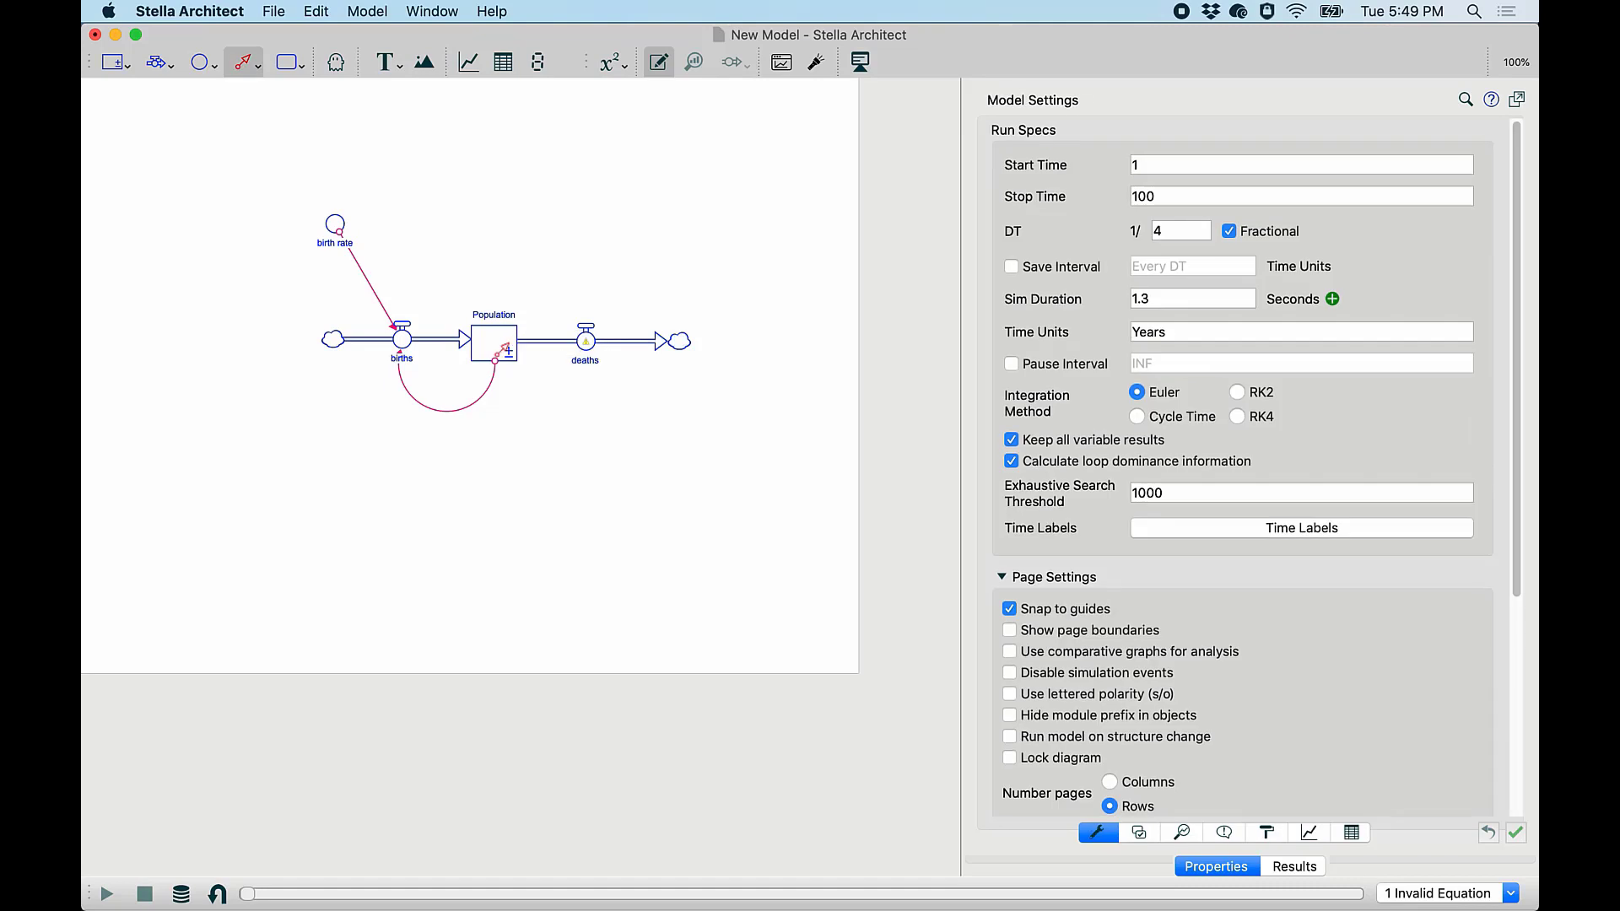
mouse_move(506, 359)
left_mouse_down()
mouse_move(529, 397)
mouse_move(584, 343)
left_mouse_up()
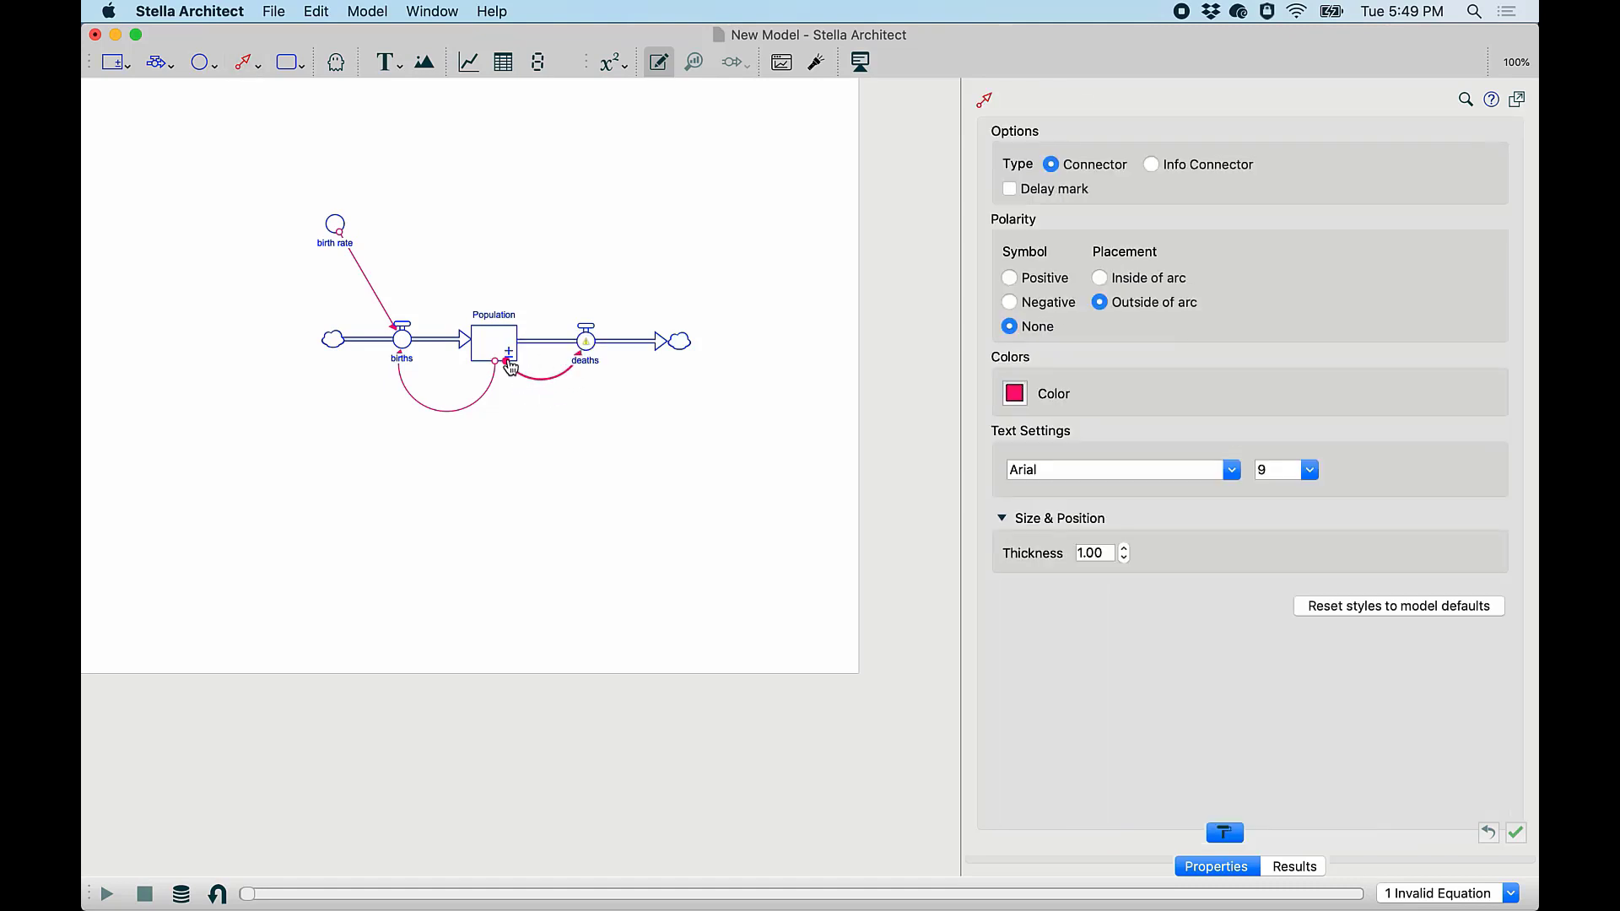
left_click_drag(498, 365, 493, 363)
left_click(193, 68)
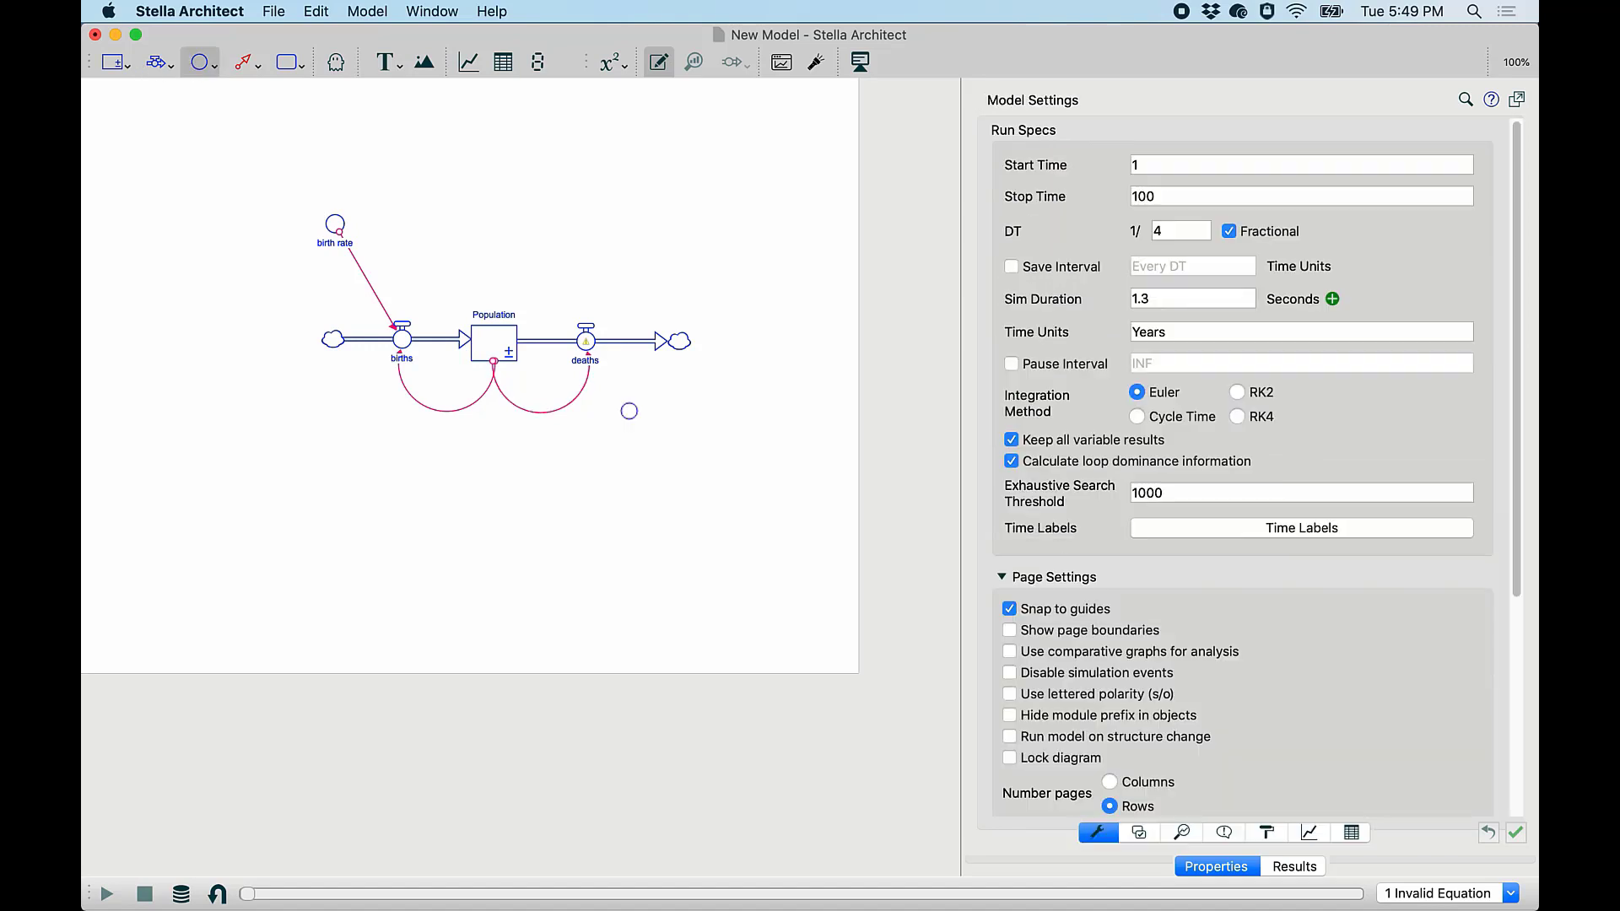
Add a reference lifetime converter with value 30 and units Years.
left_click(664, 238)
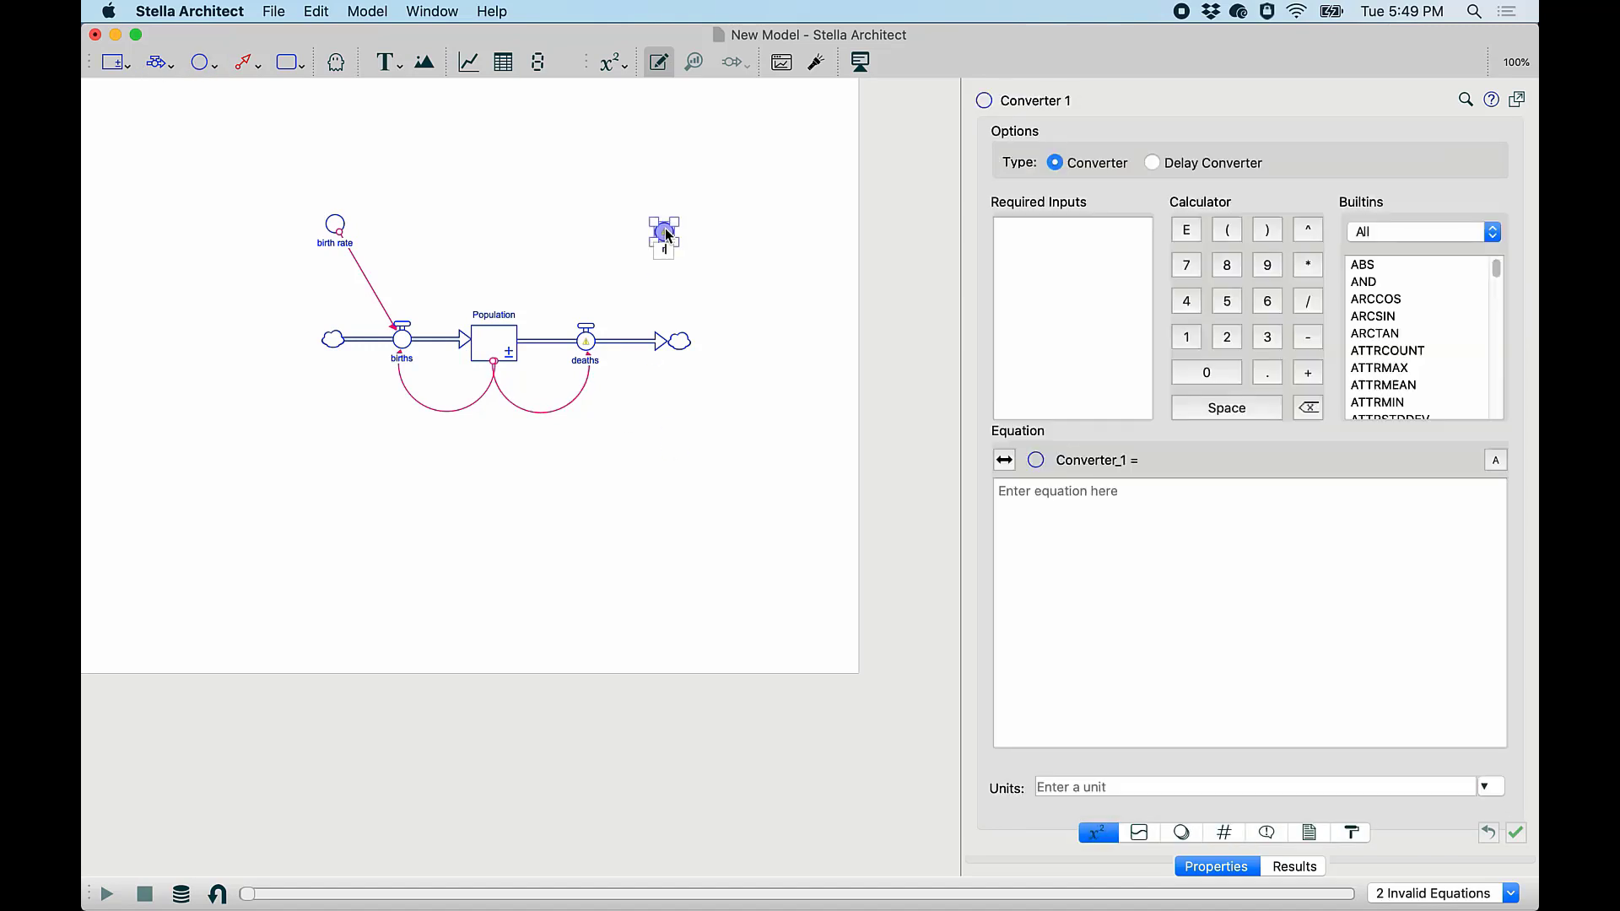
type("reference lifetime")
left_click(1099, 505)
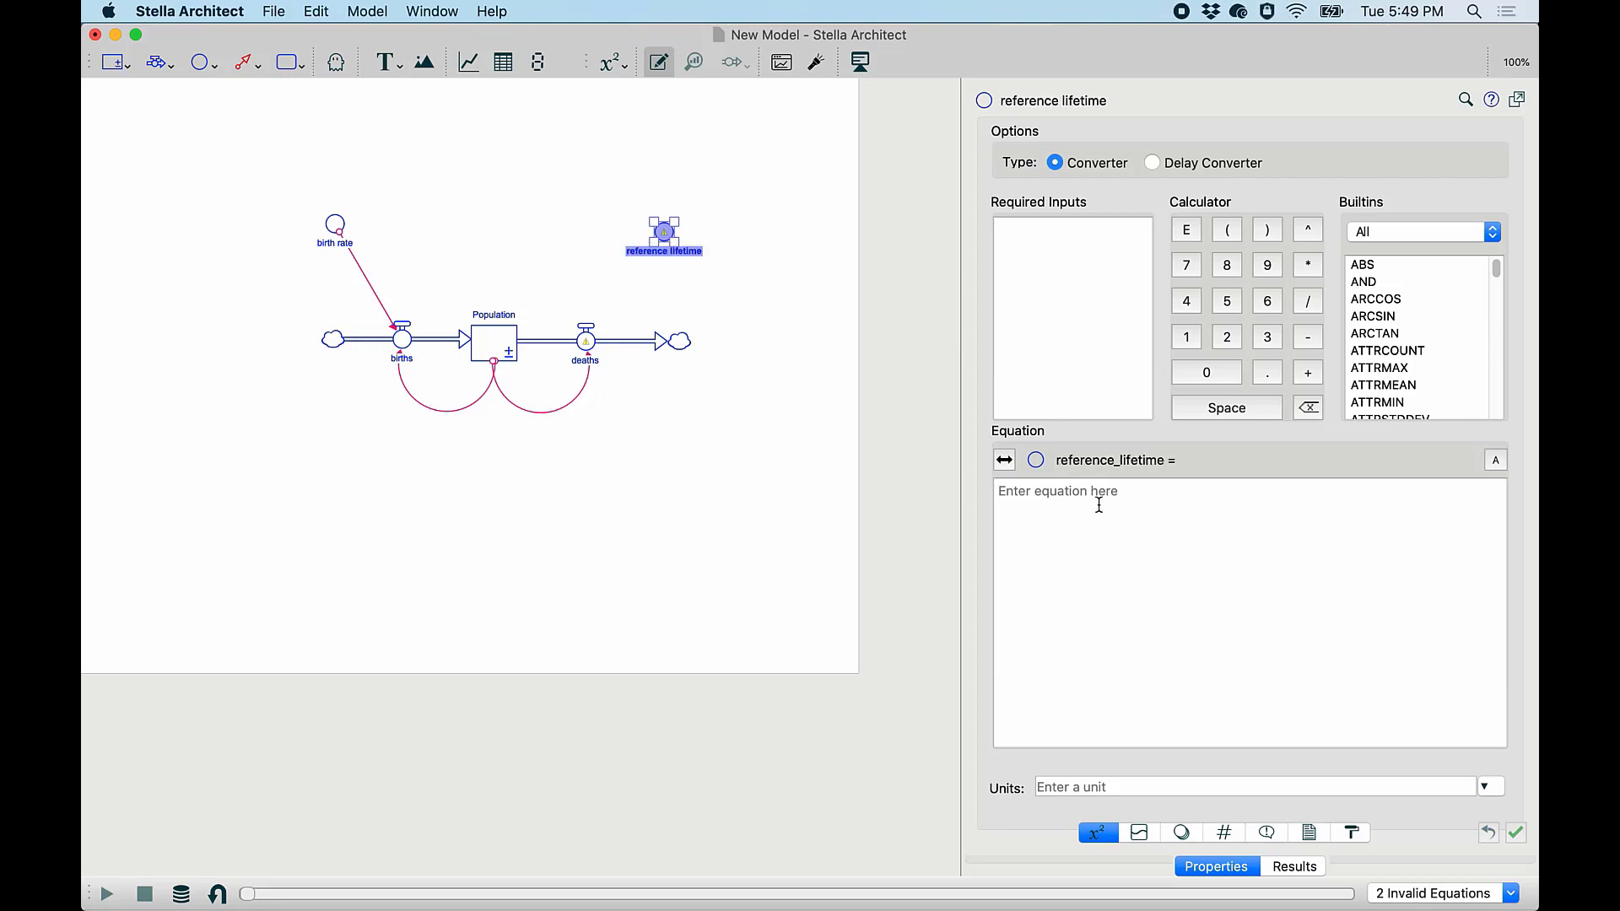
type("30")
left_click(1108, 784)
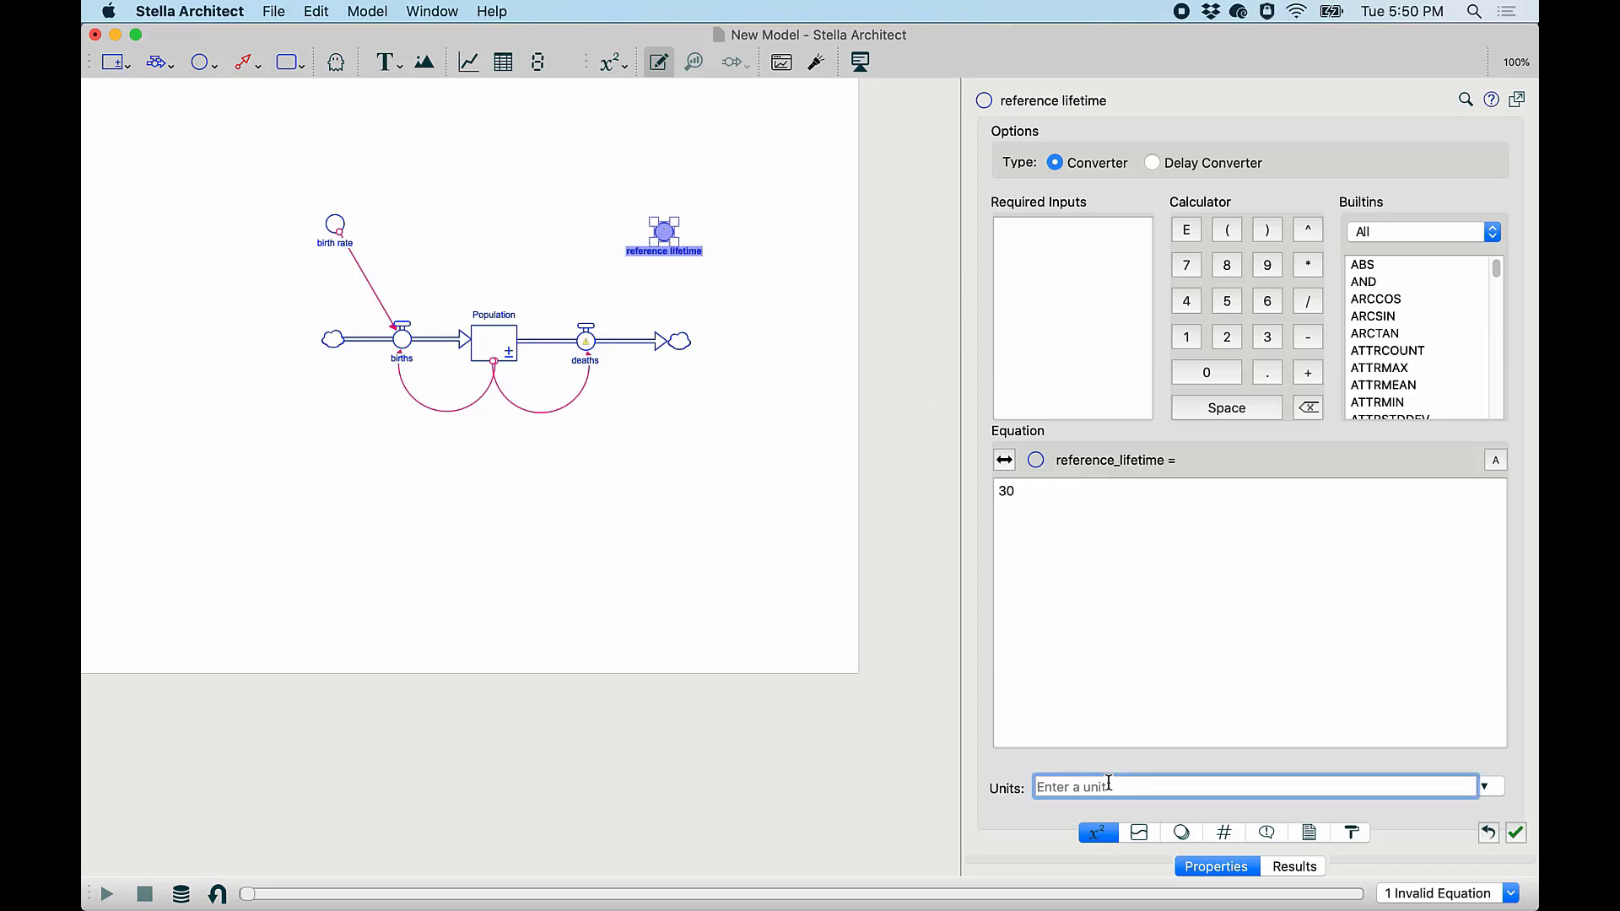
type("Years")
left_click(589, 575)
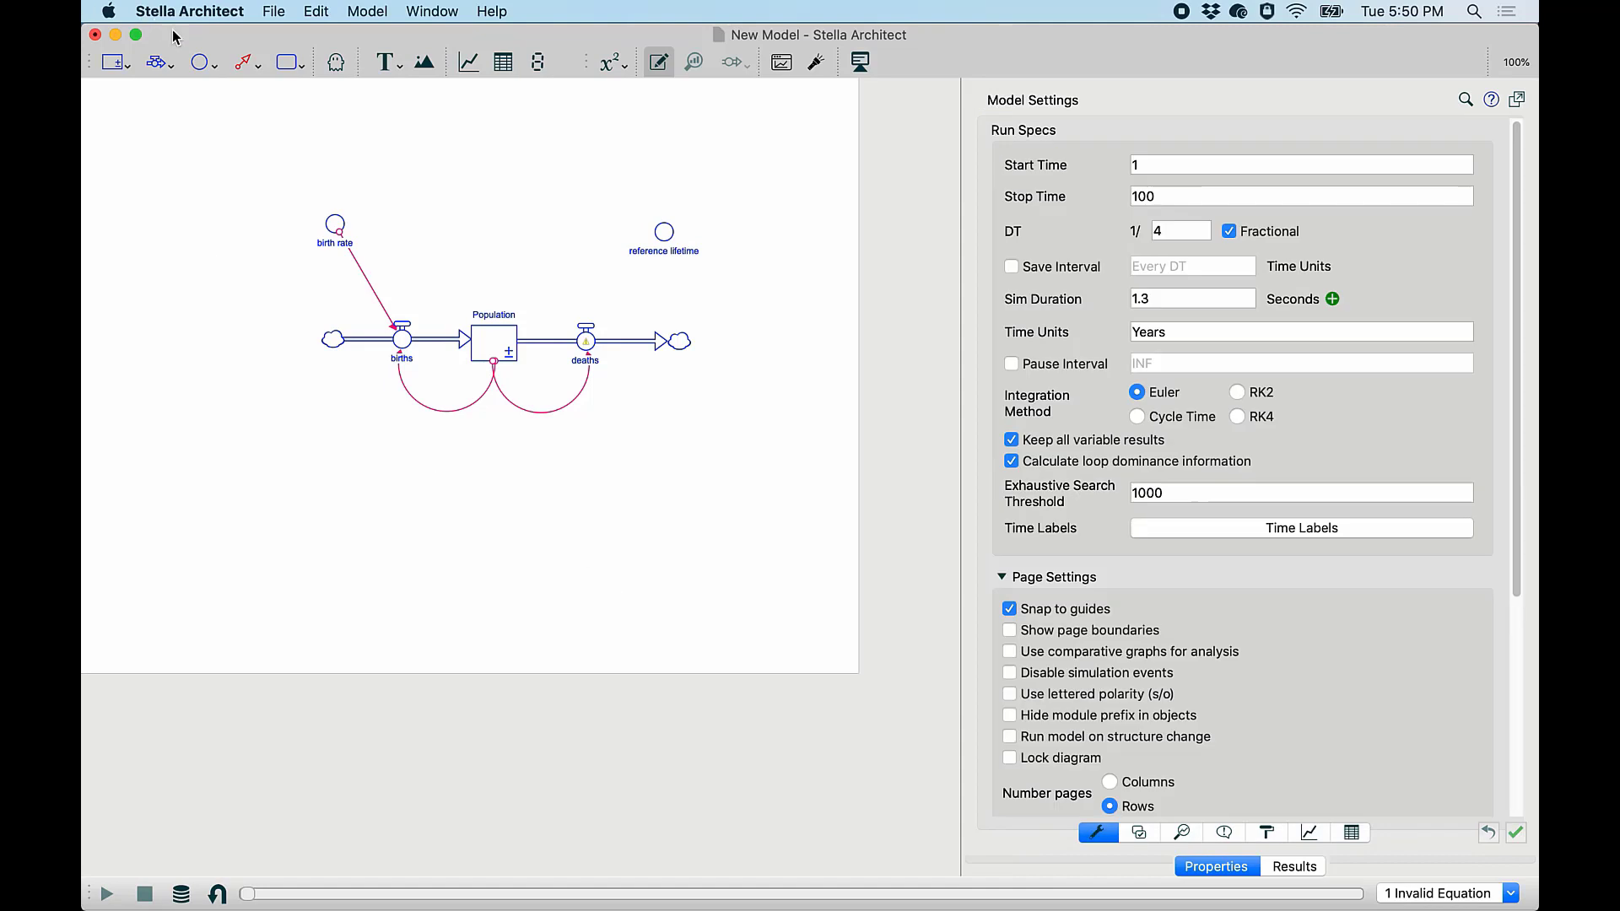
Link reference lifetime to deaths and set deaths to Population/reference_lifetime.
left_click(243, 61)
left_click_drag(660, 232, 576, 355)
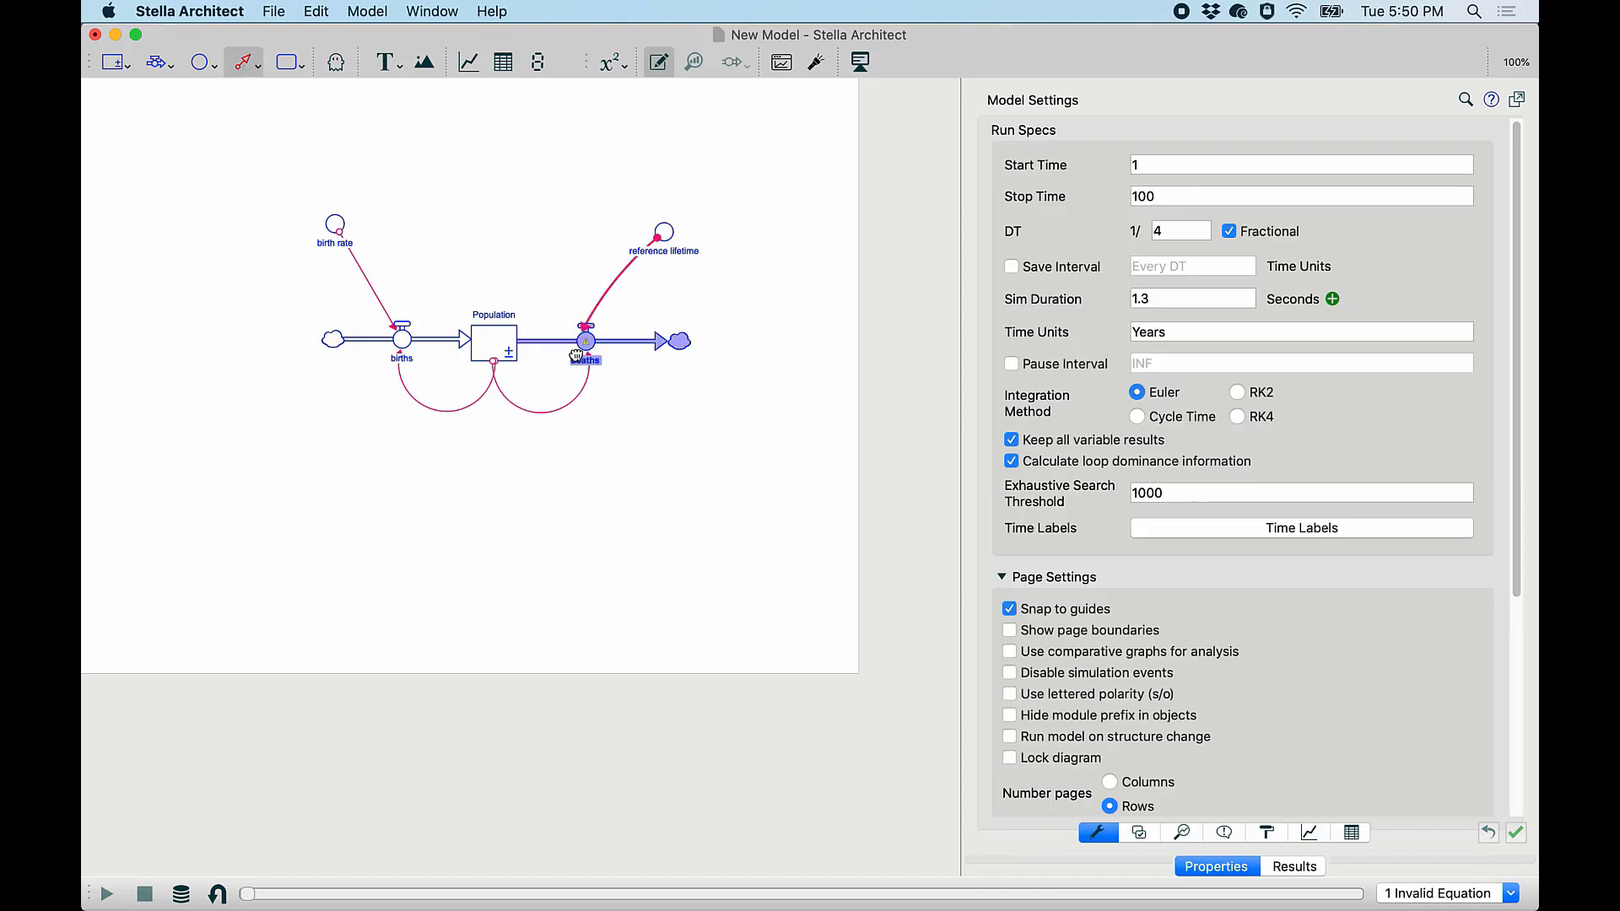
left_click(579, 353)
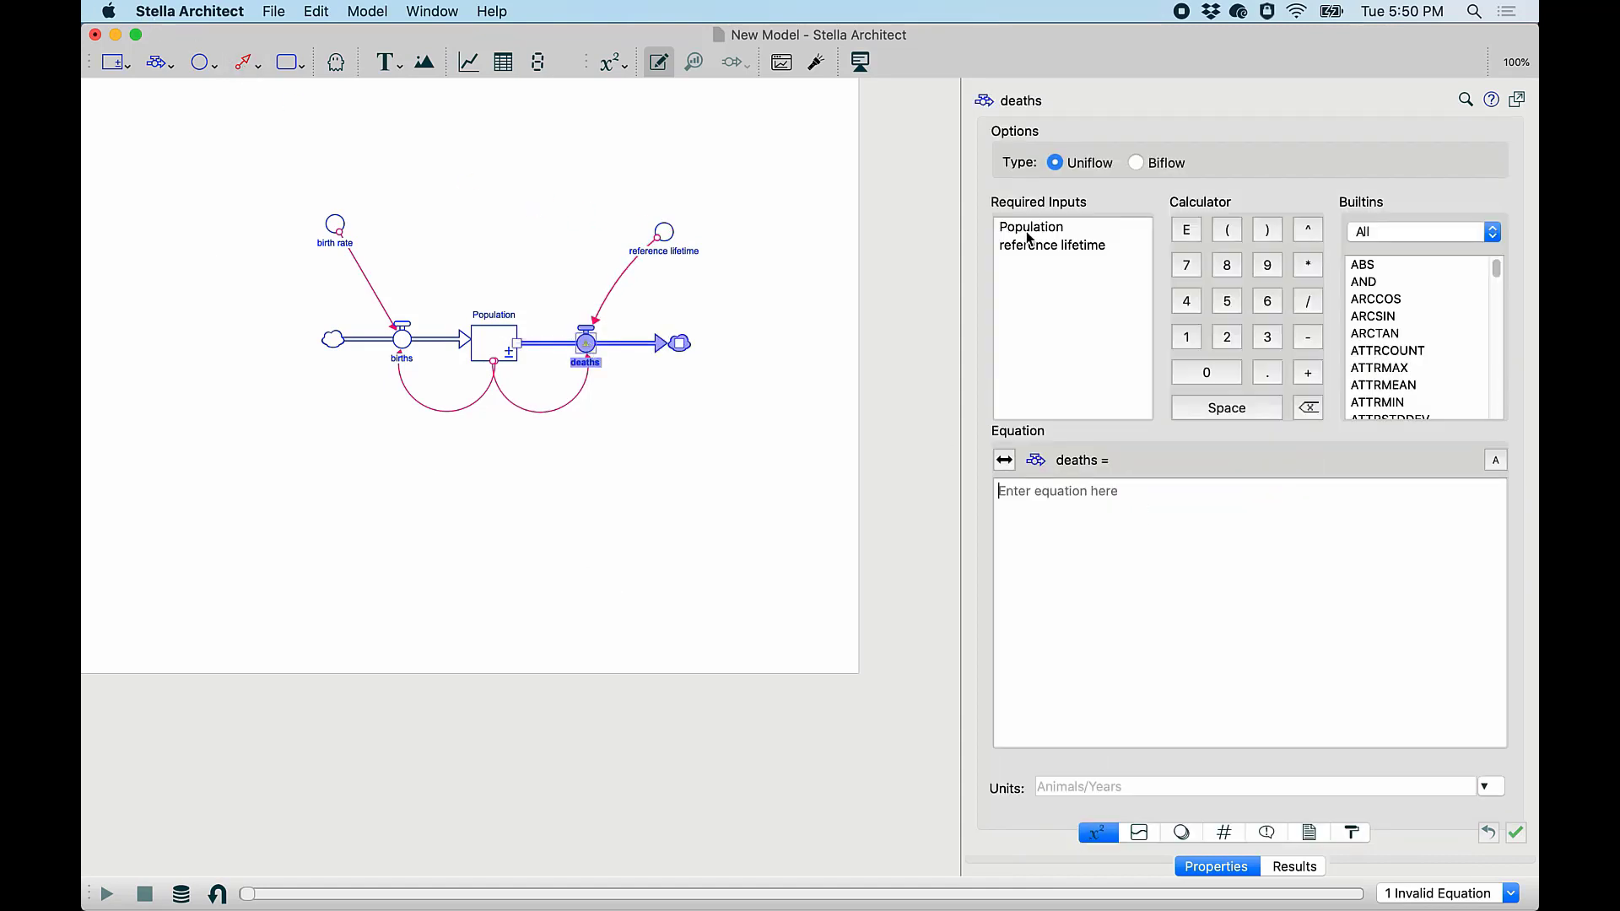
left_click(1028, 230)
left_click(1310, 303)
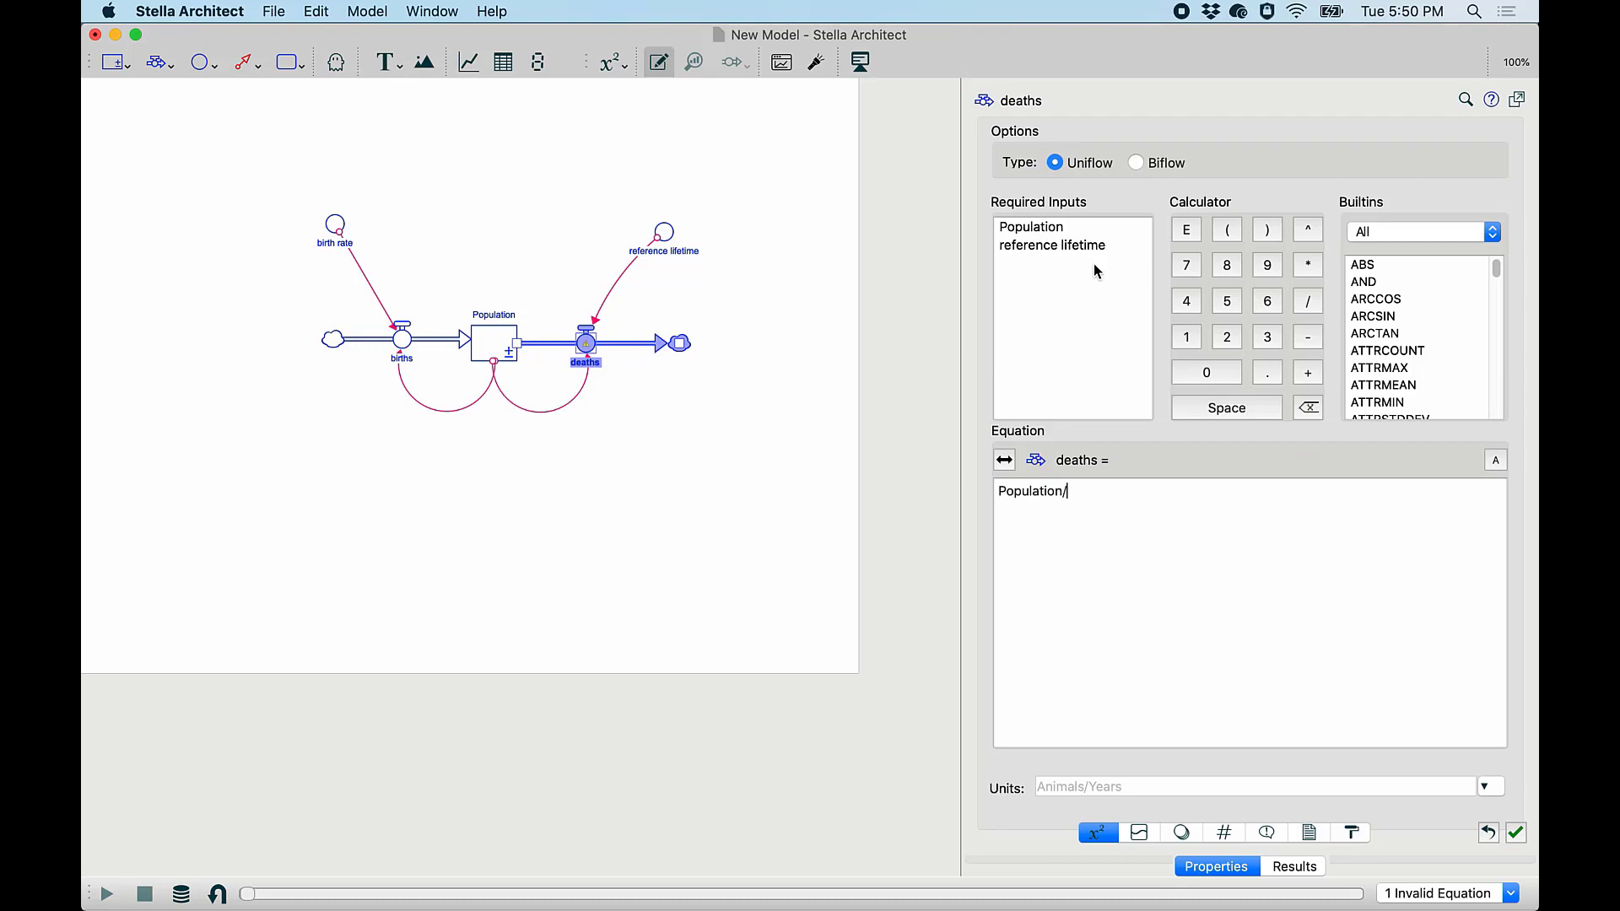
left_click(1076, 251)
left_click(686, 565)
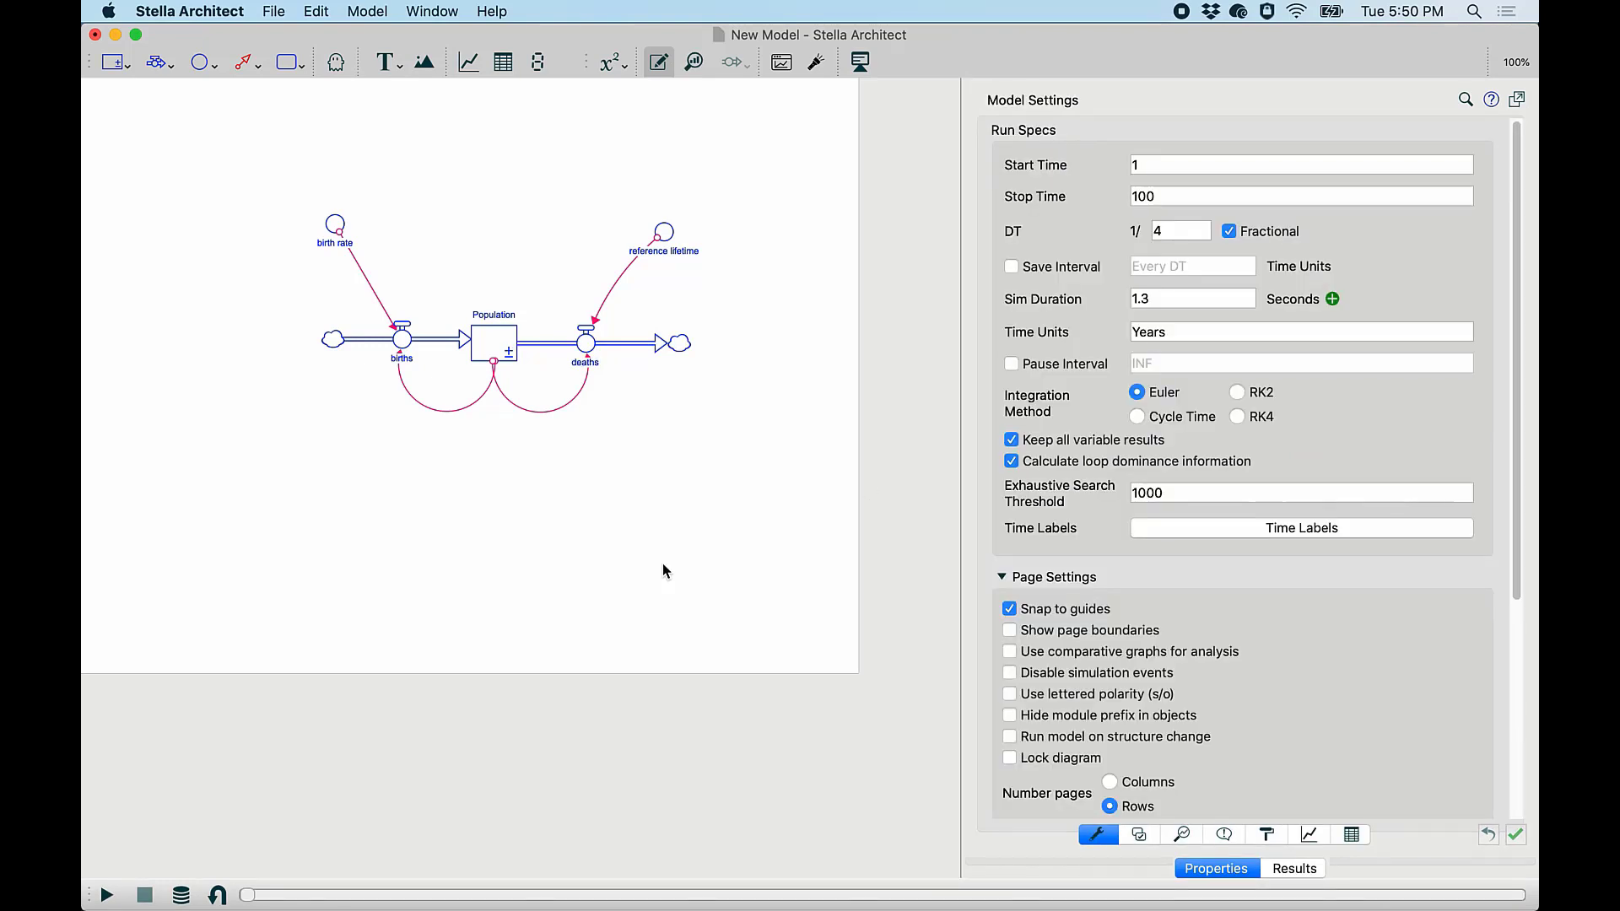
Run the model and compare R1 and B1 in the loop dominance chart.
left_click(107, 895)
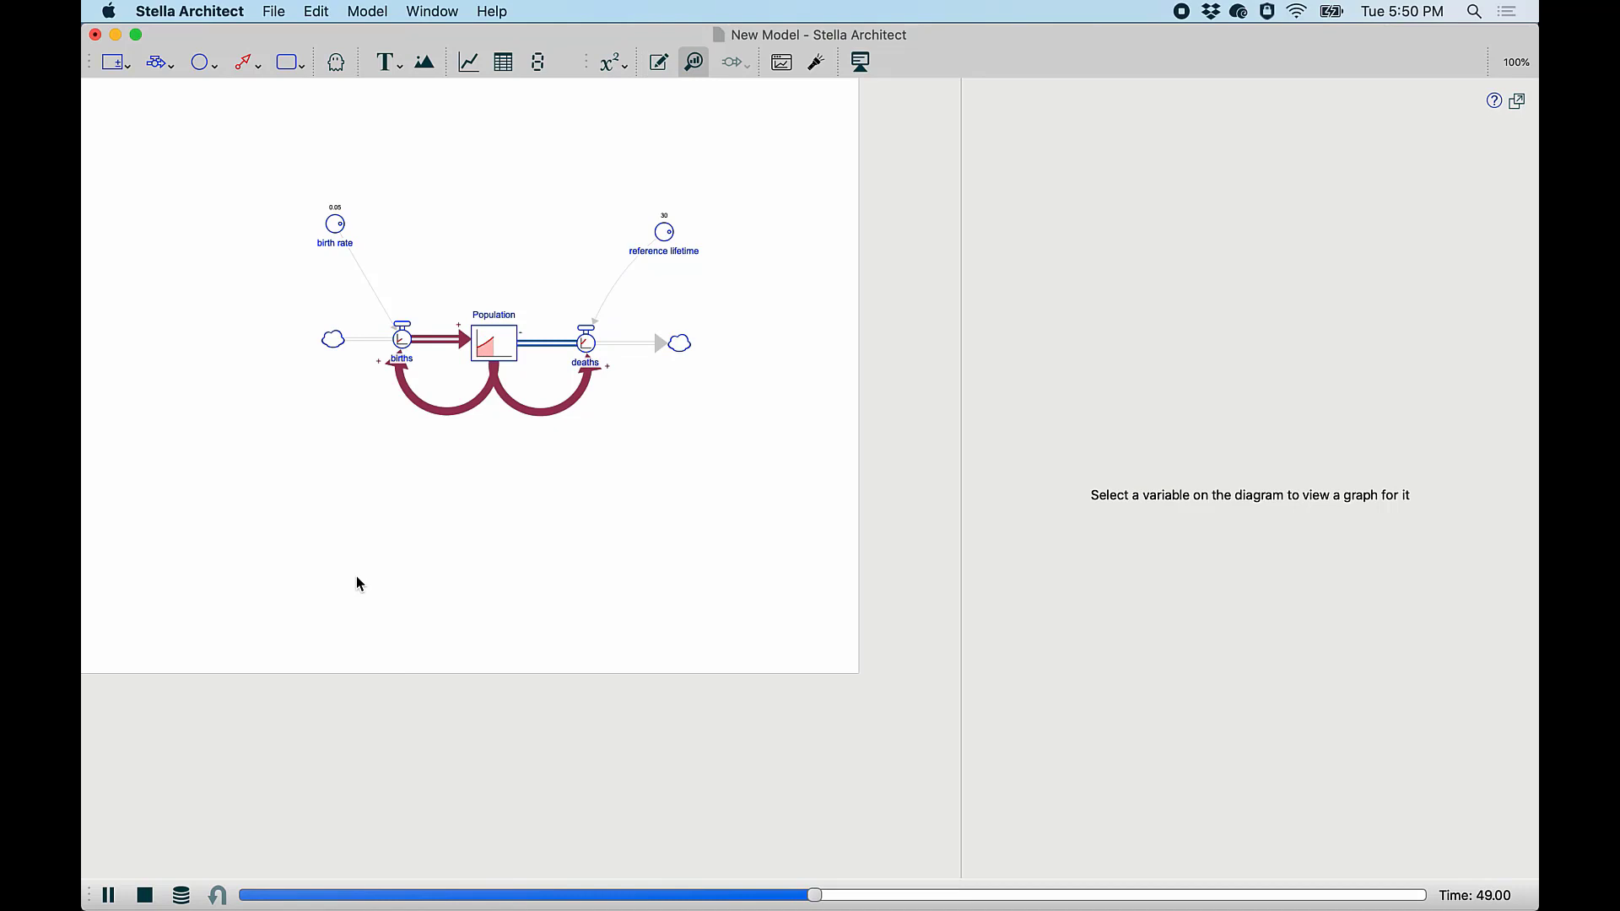
left_click(1111, 680, "shift")
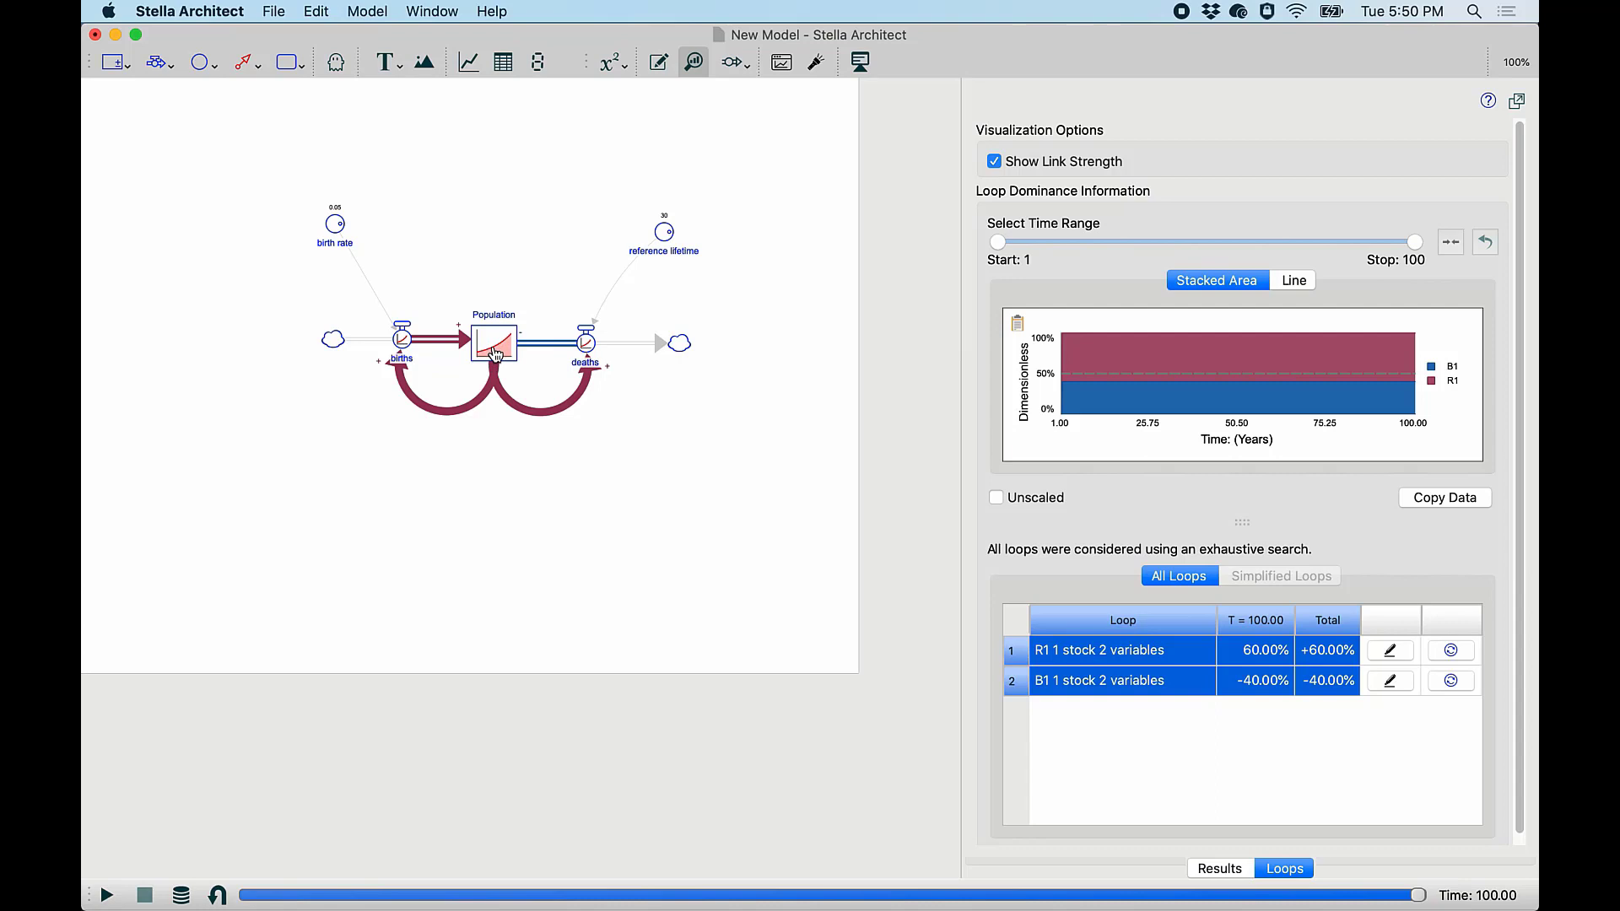
mouse_move(495, 352)
Lower reference lifetime from 30 to 16.8 so B1 dominates, then return to editing.
left_click_drag(672, 241, 645, 231)
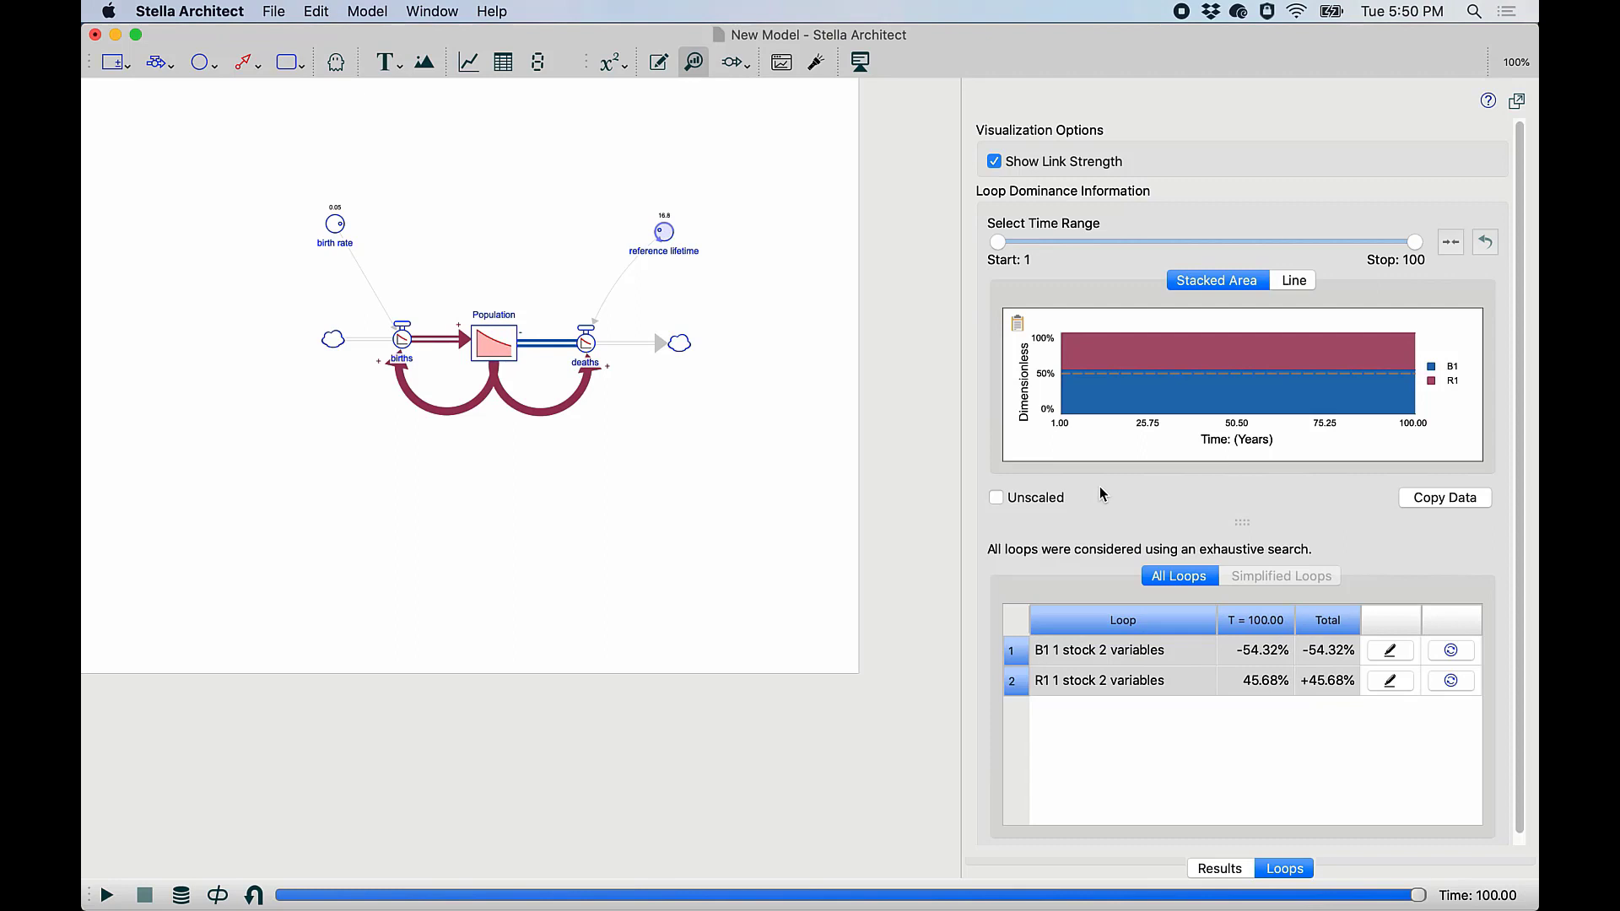
mouse_move(488, 350)
left_click(730, 570)
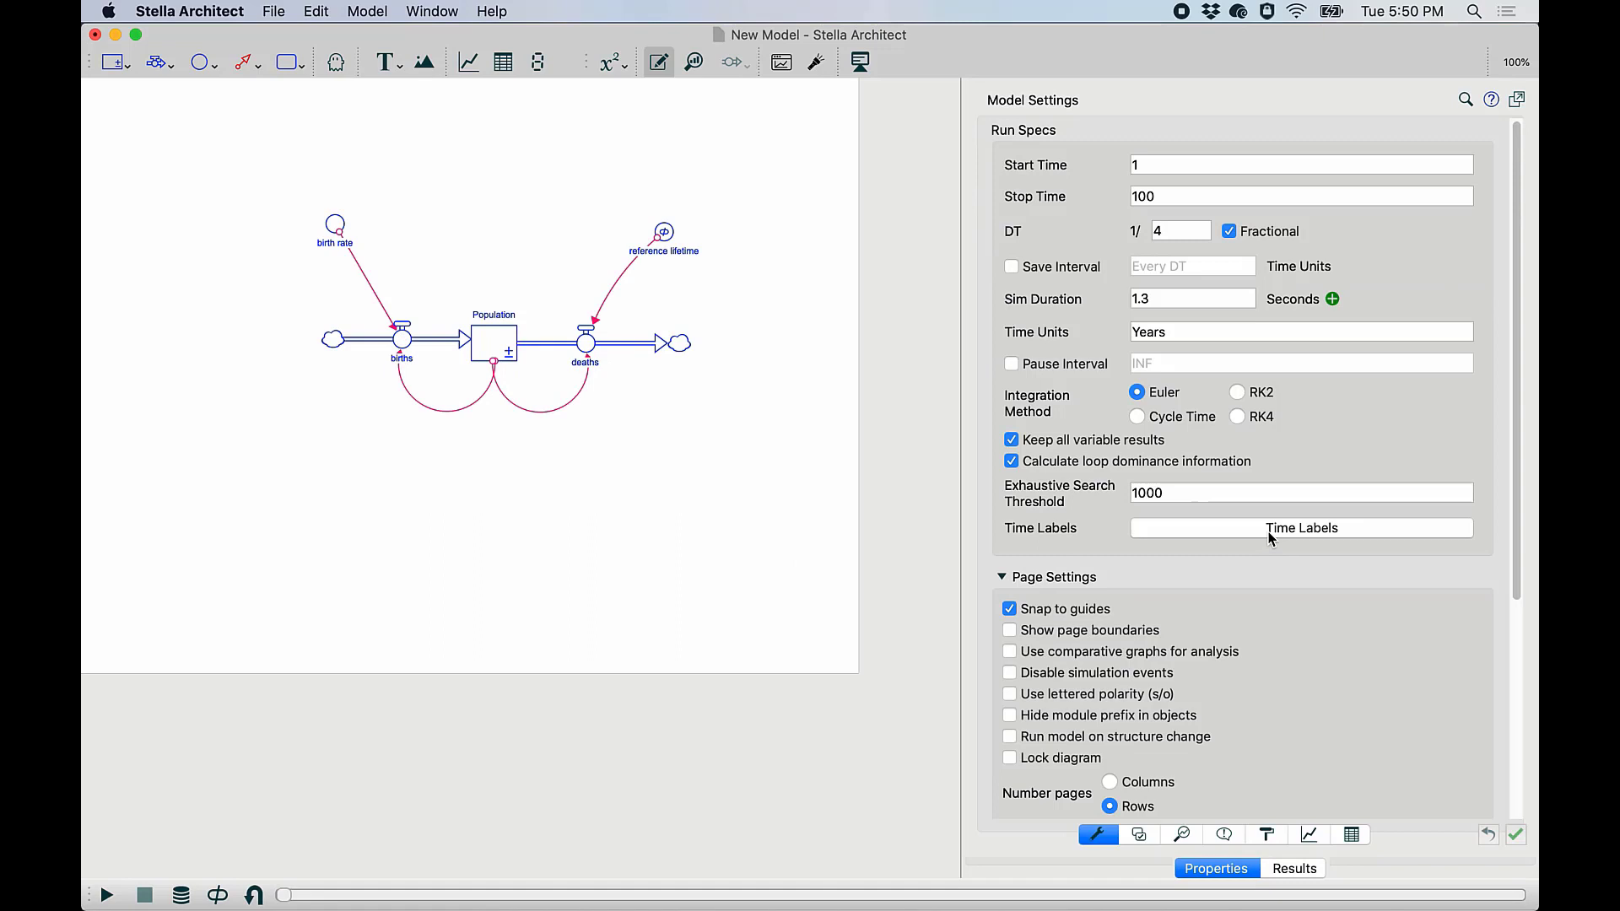
Add an unconnected carrying capacity converter set to 500 Animals above the diagram.
left_click(203, 61)
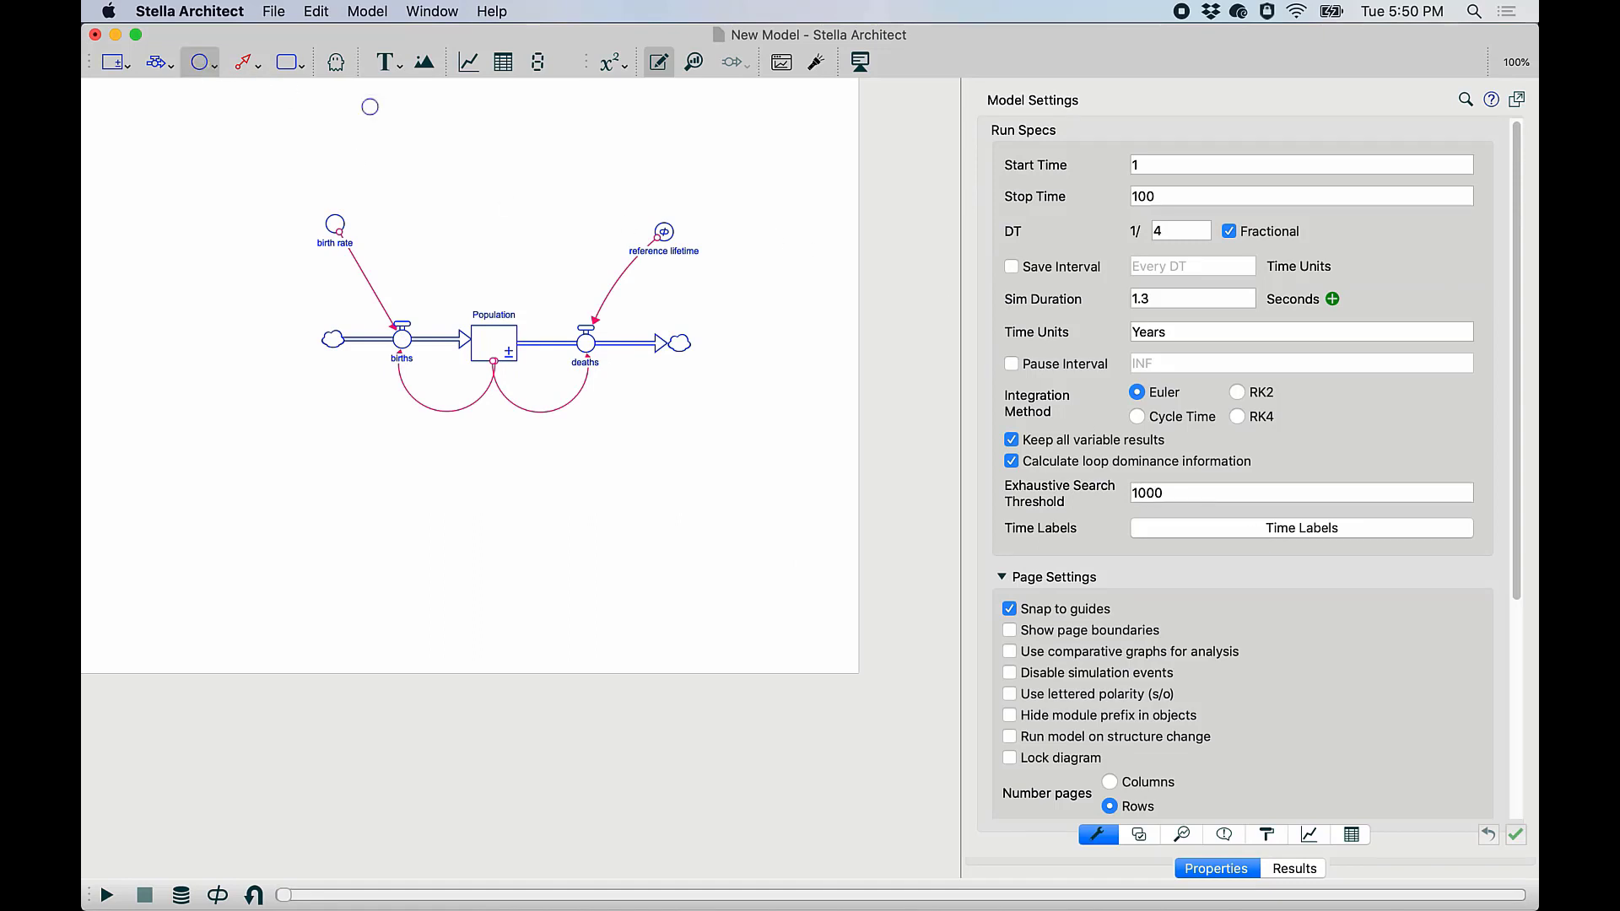
left_click(387, 160)
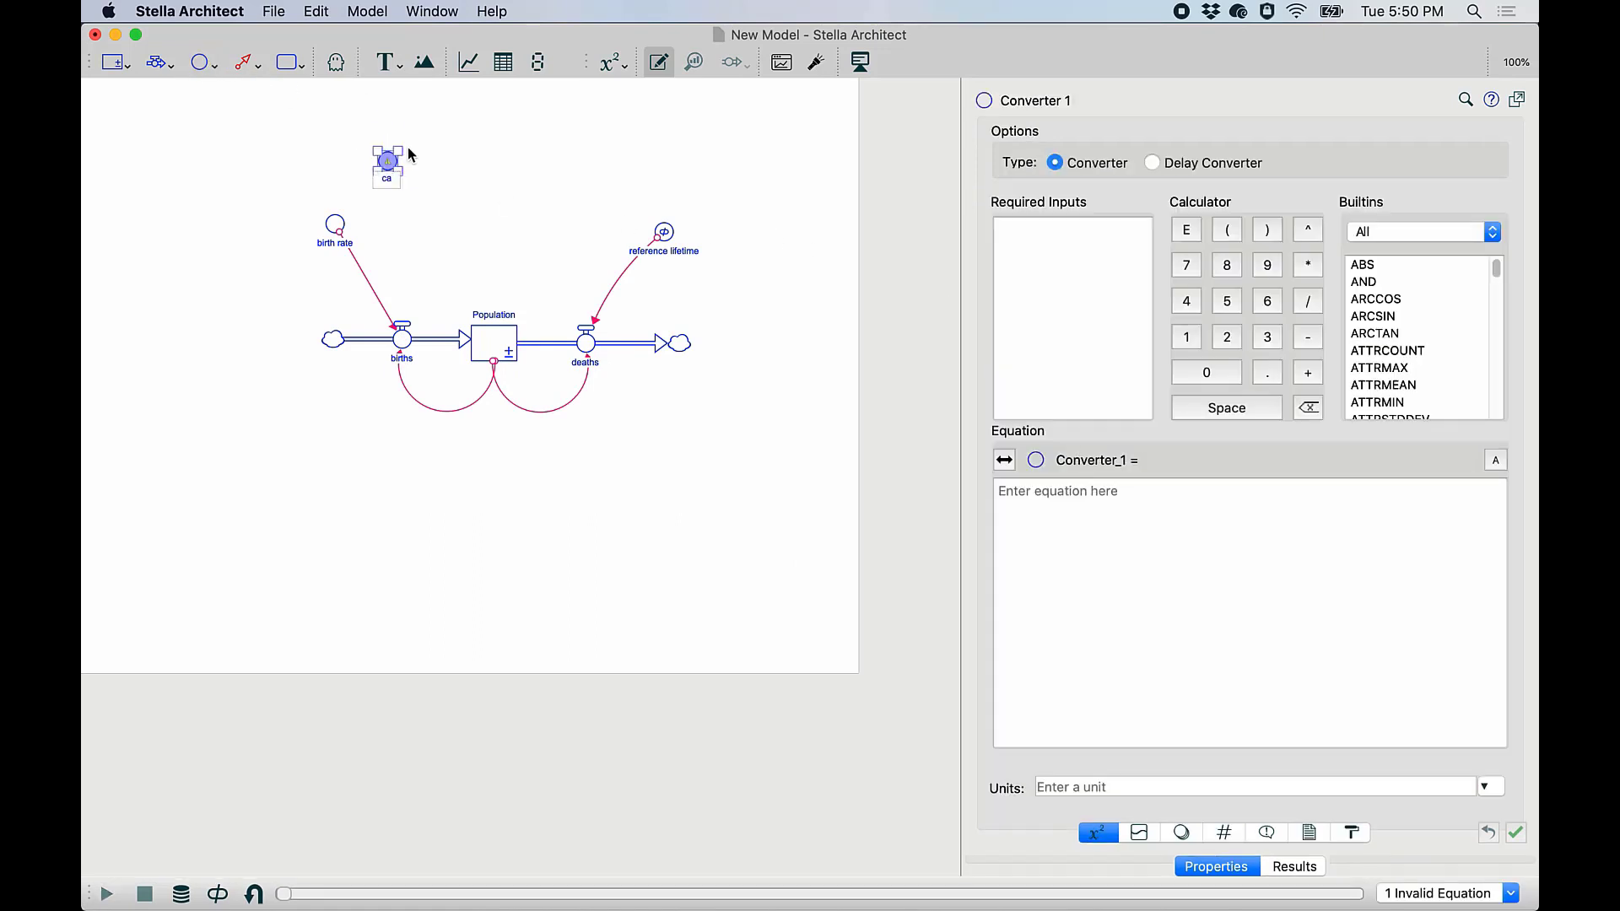
type("carrying capacity")
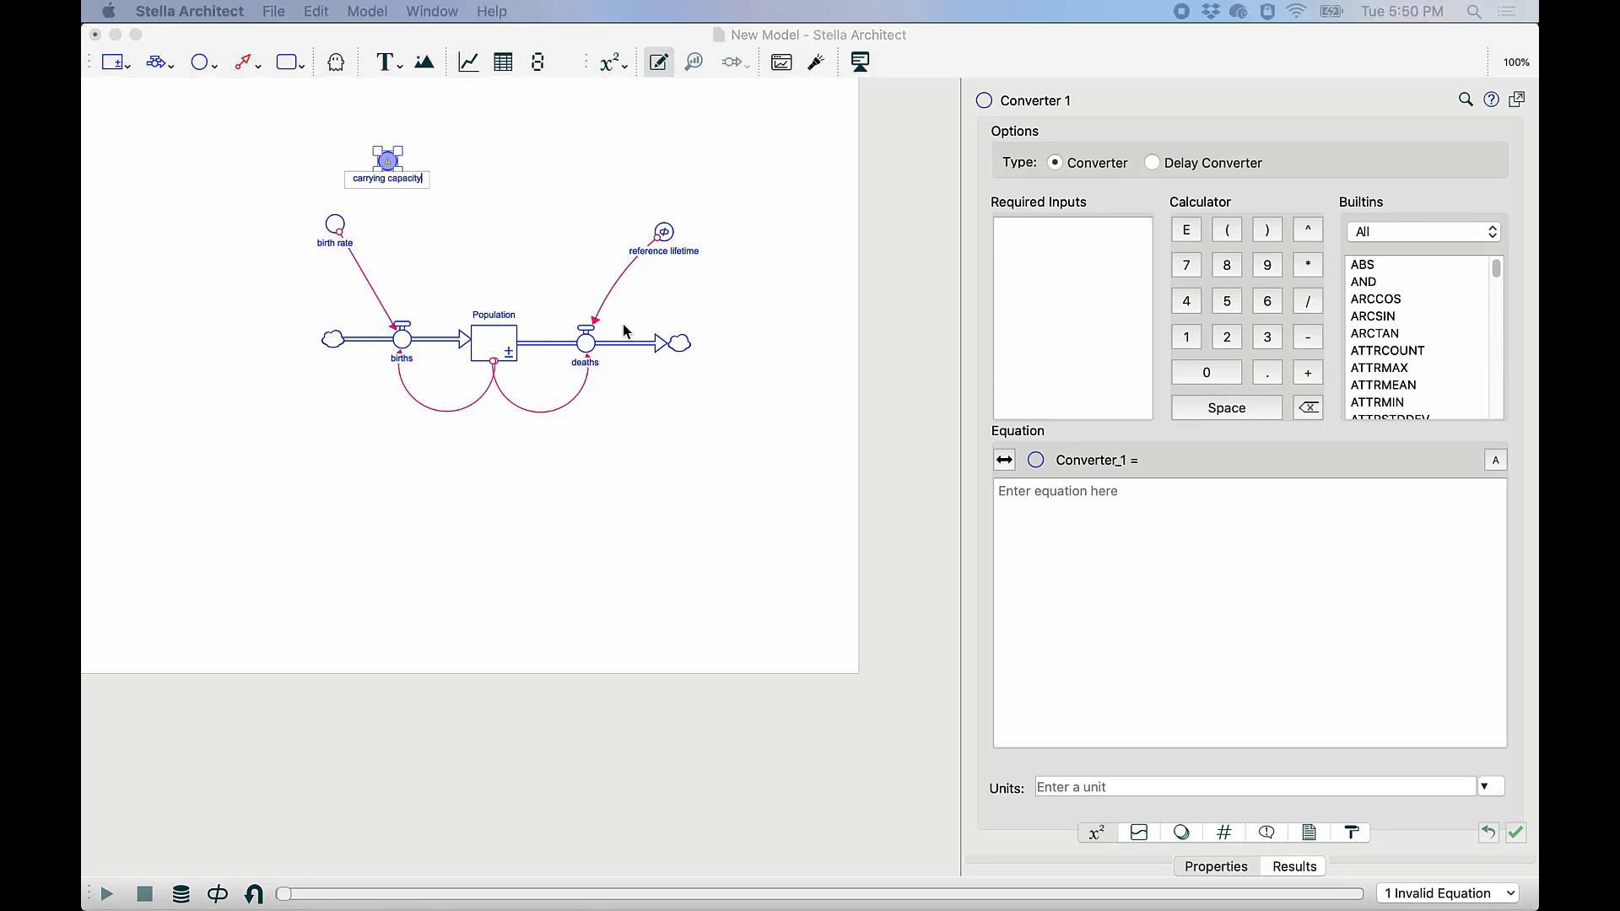
left_click(1216, 558)
type("500")
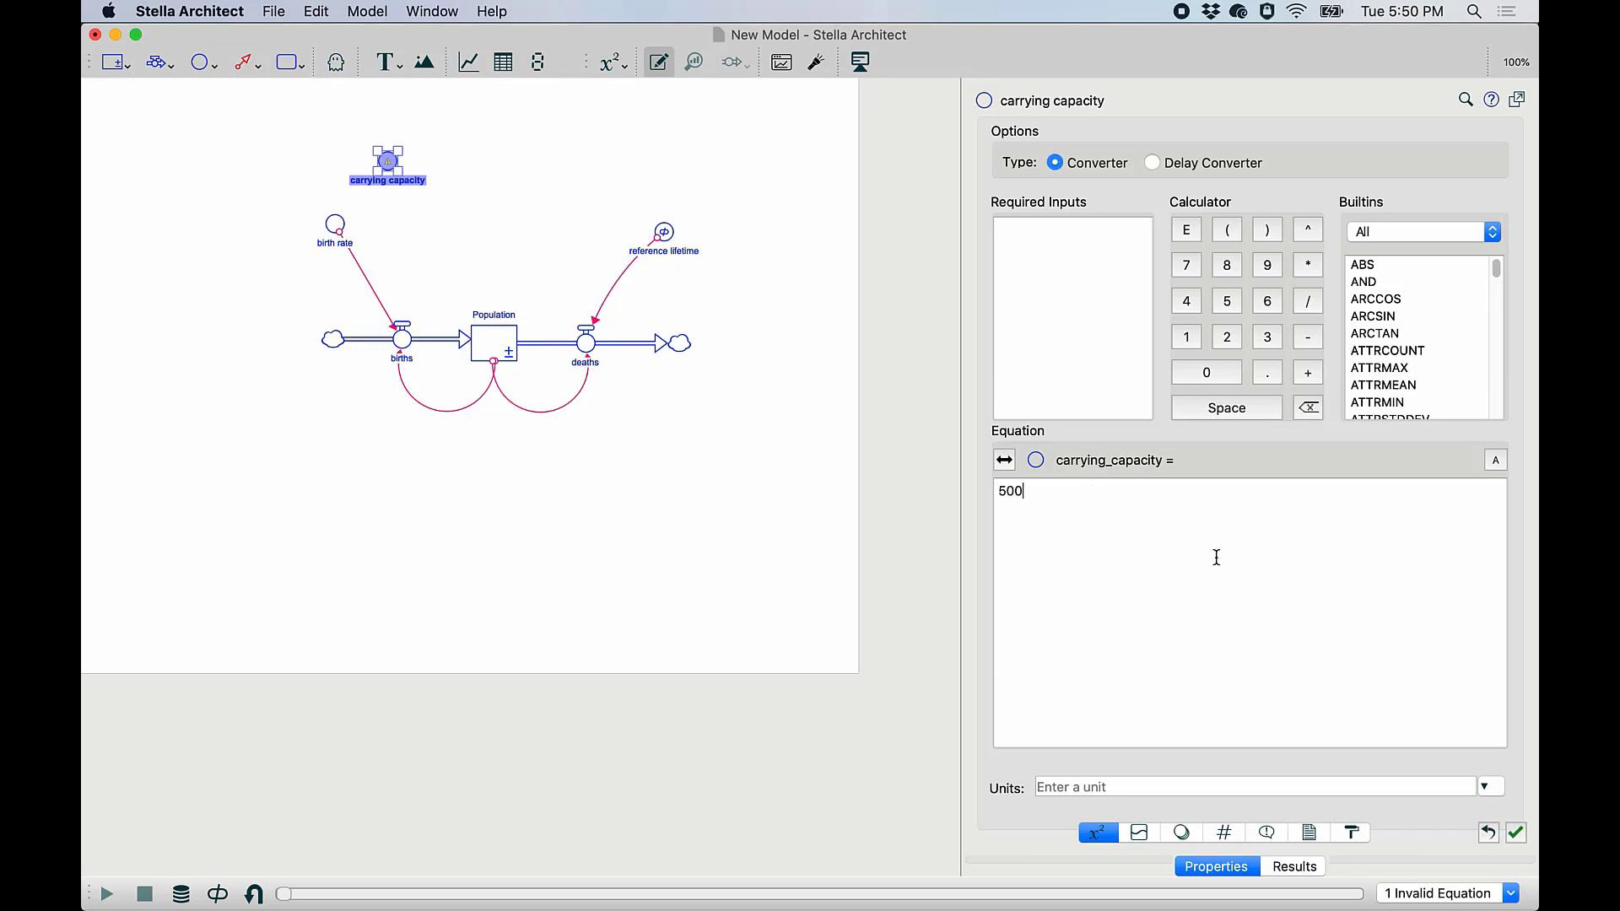
left_click(1085, 784)
type("Animal")
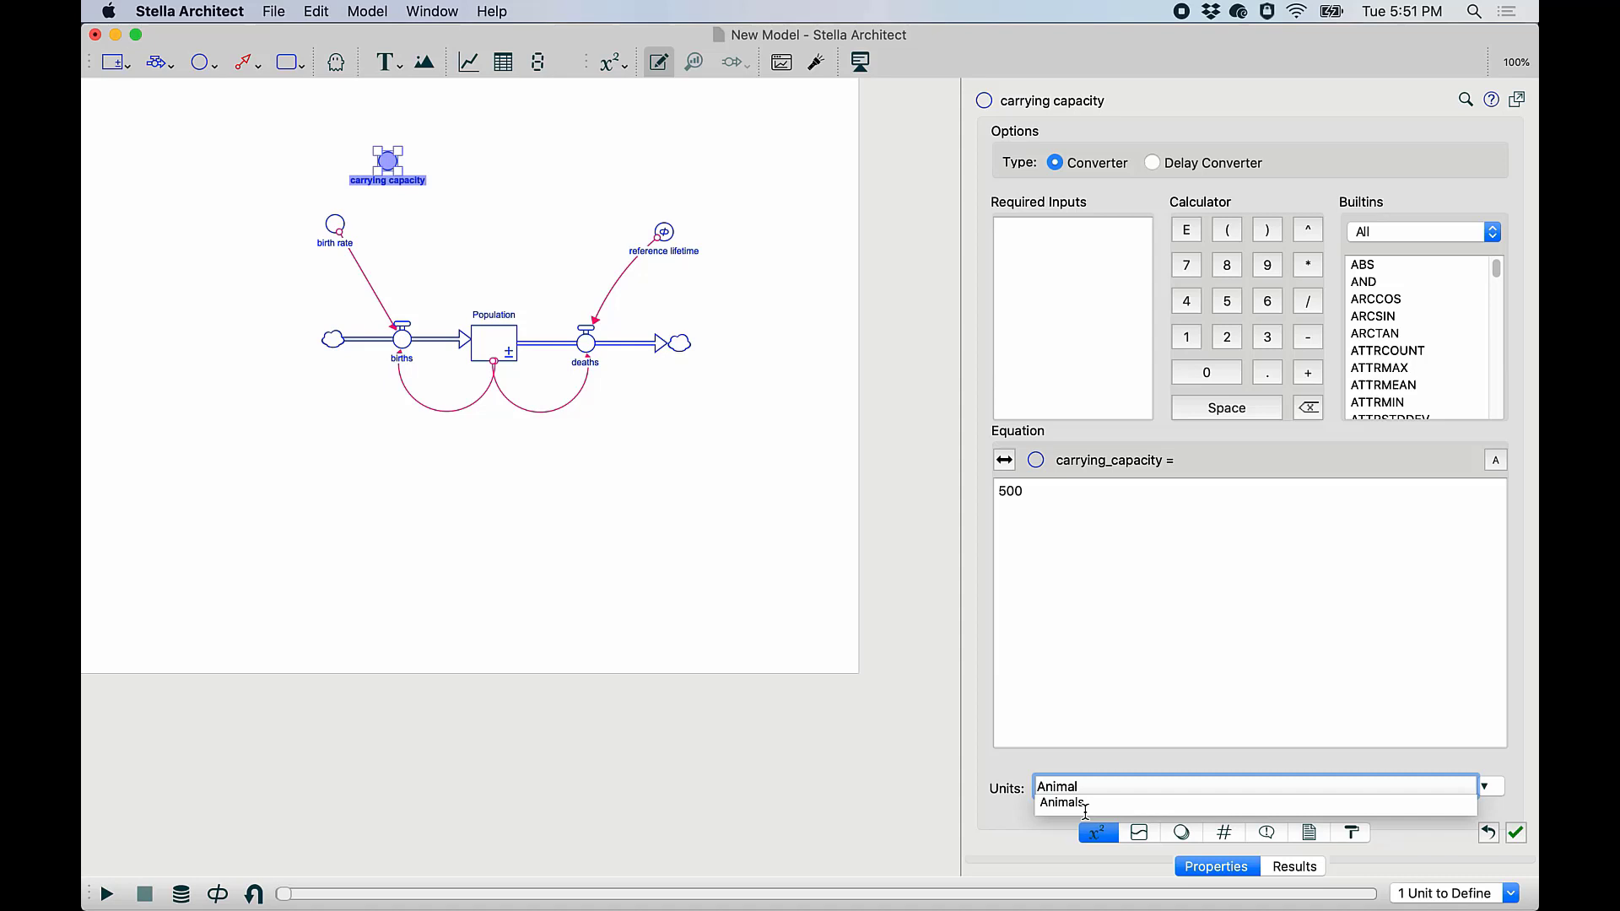
left_click(1071, 802)
left_click(660, 641)
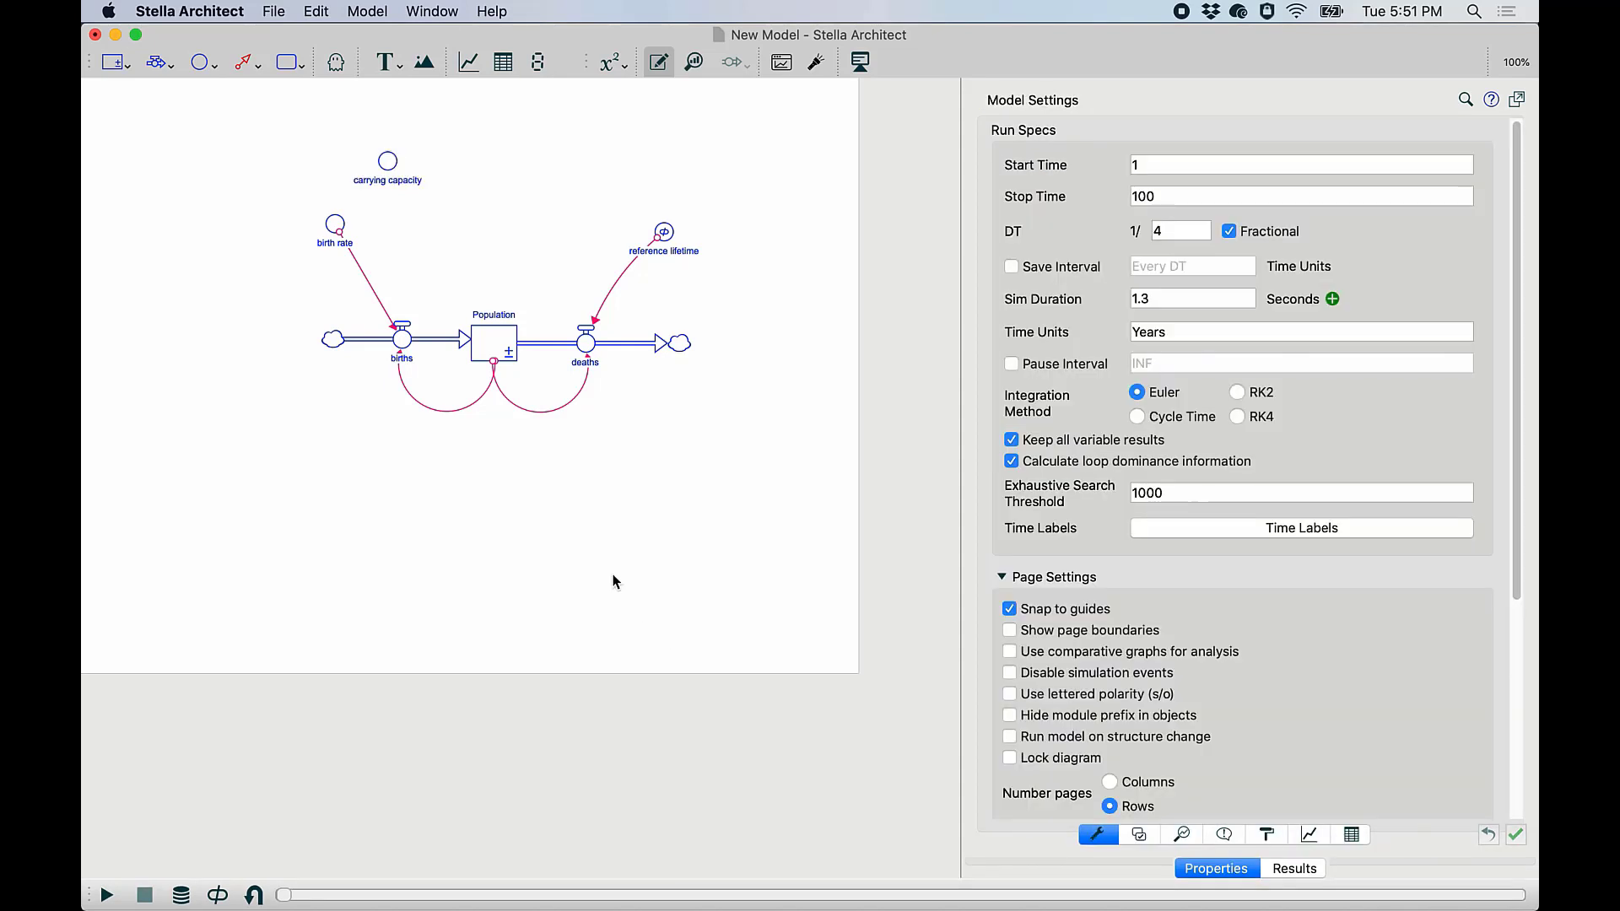
Place a converter between carrying capacity and reference lifetime and name it 'effect of crowding on deaths'.
left_click(200, 63)
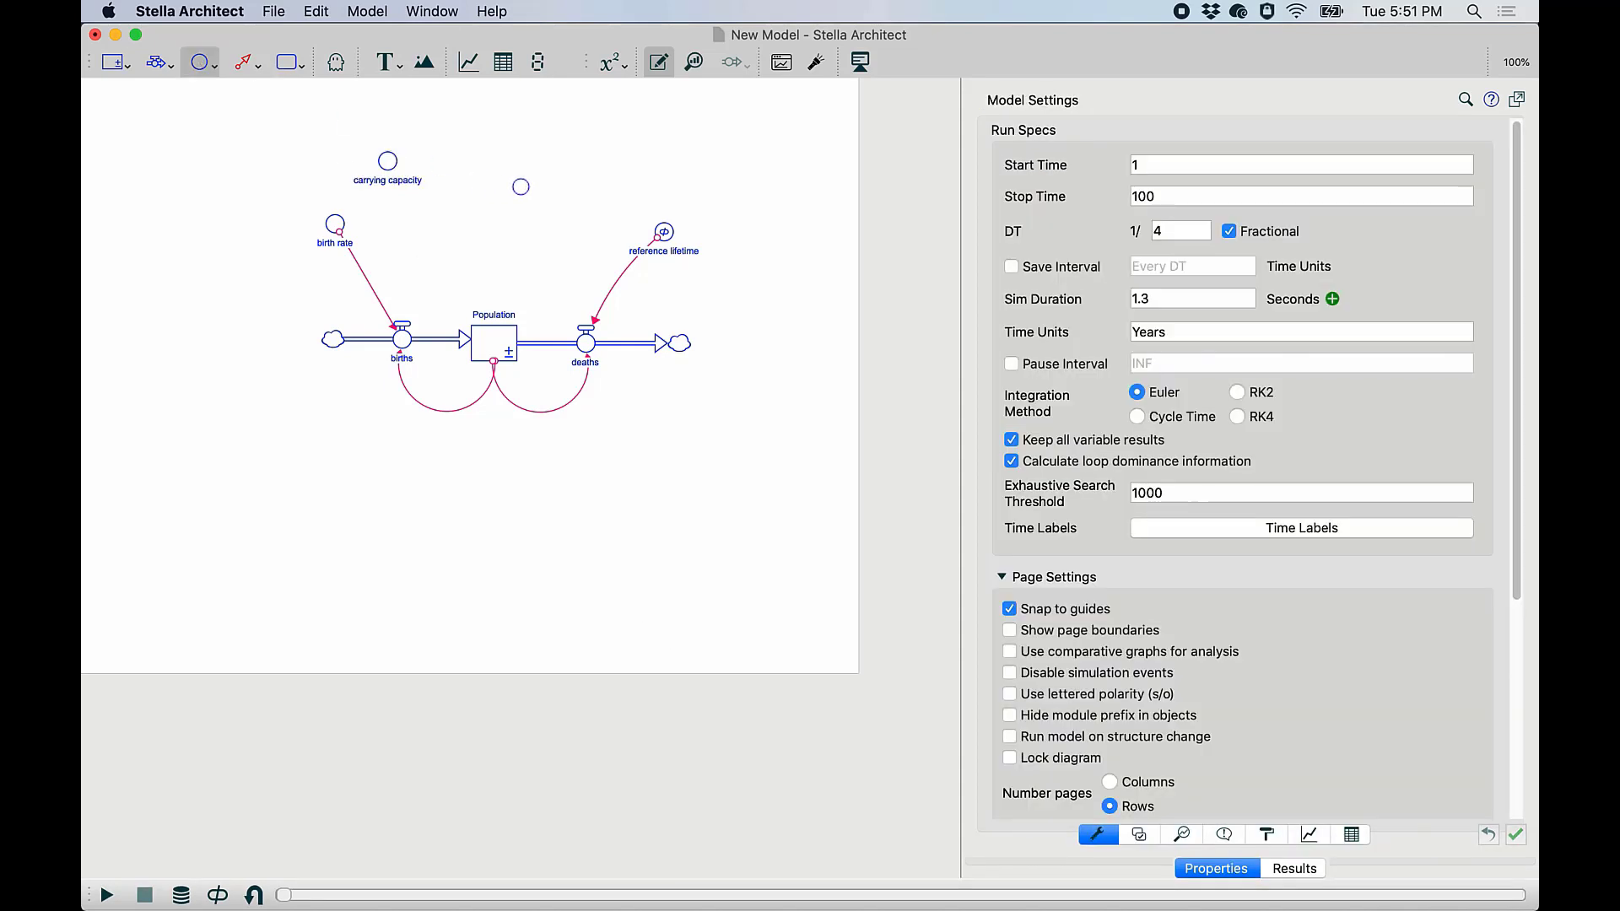
left_click(530, 226)
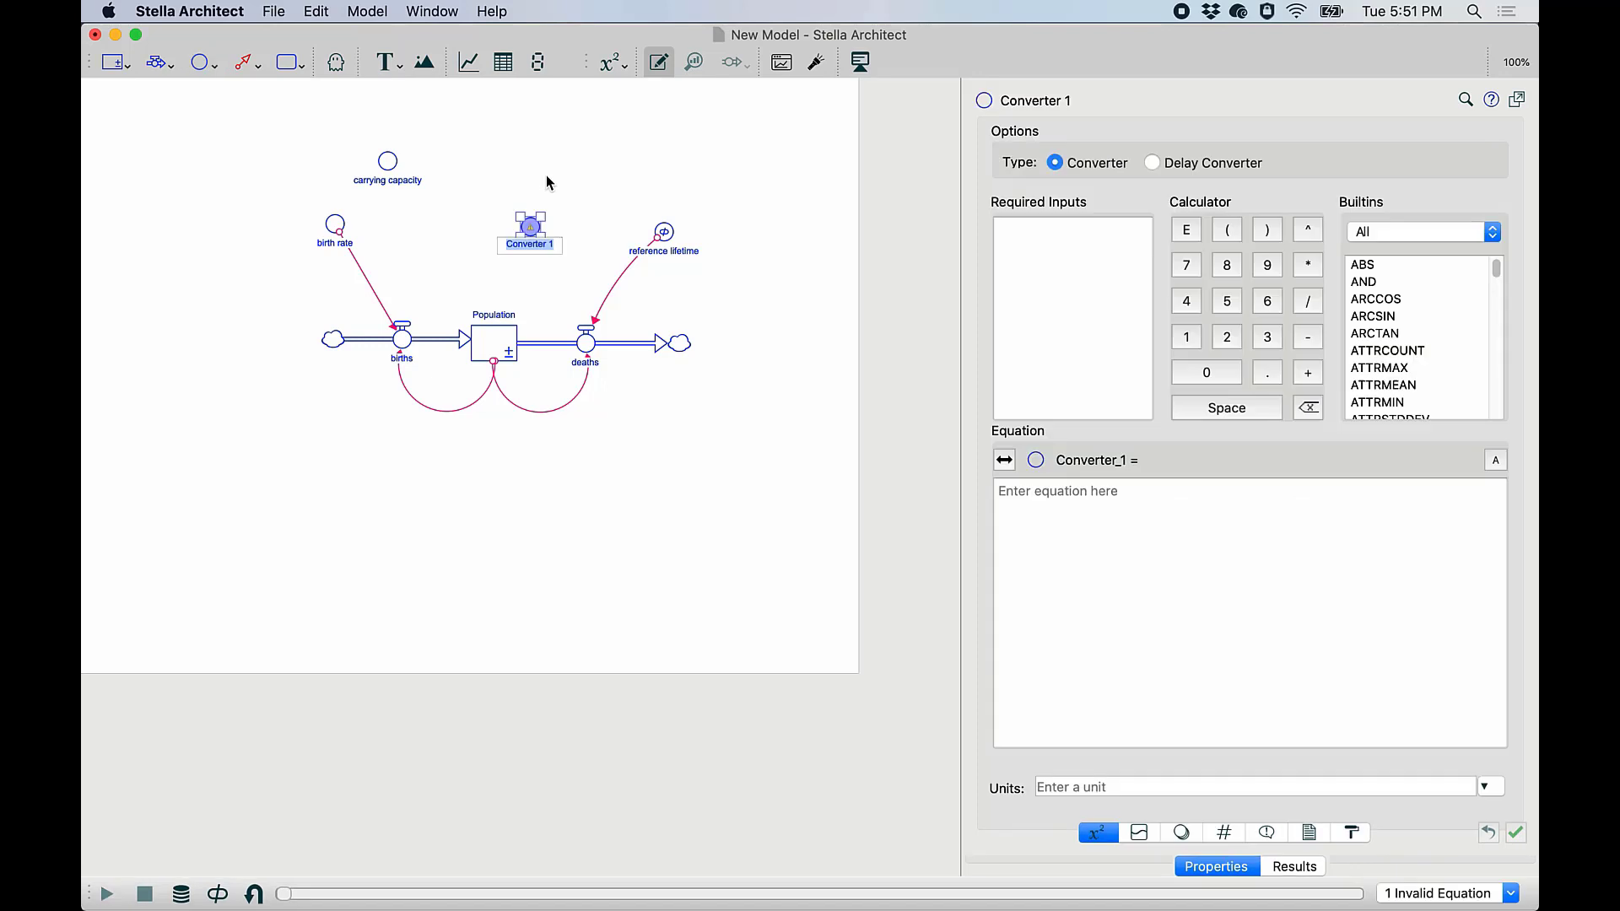
type("effect of crowding on deaths")
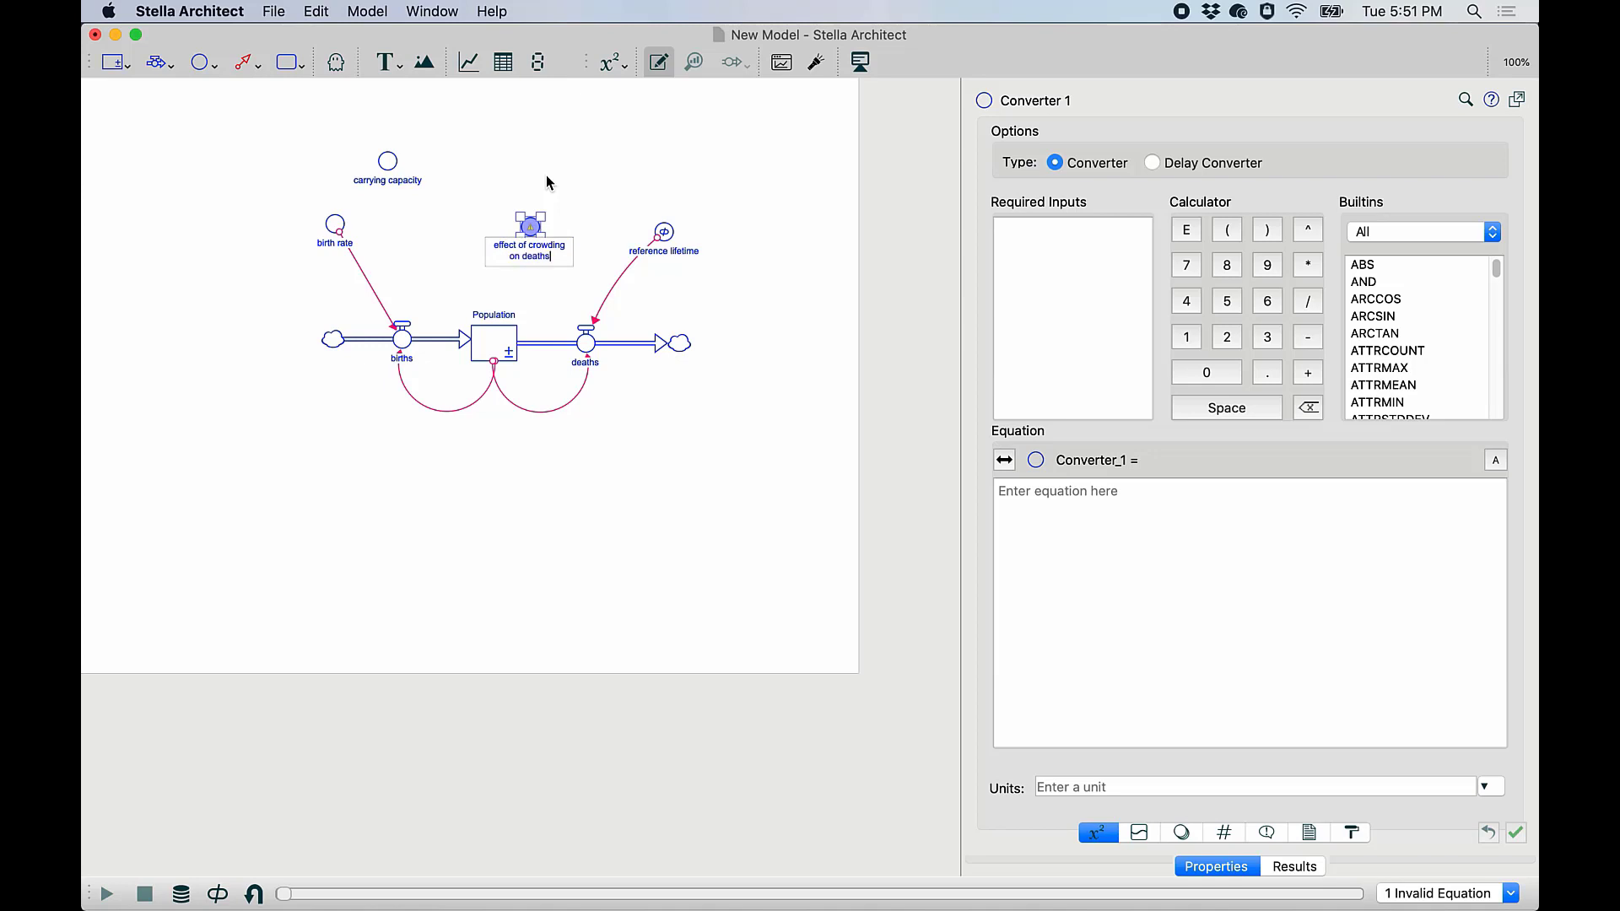
Draw connectors Population→effect of crowding, effect of crowding→deaths (tightened arc), and carrying capacity→effect of crowding.
left_click(243, 62)
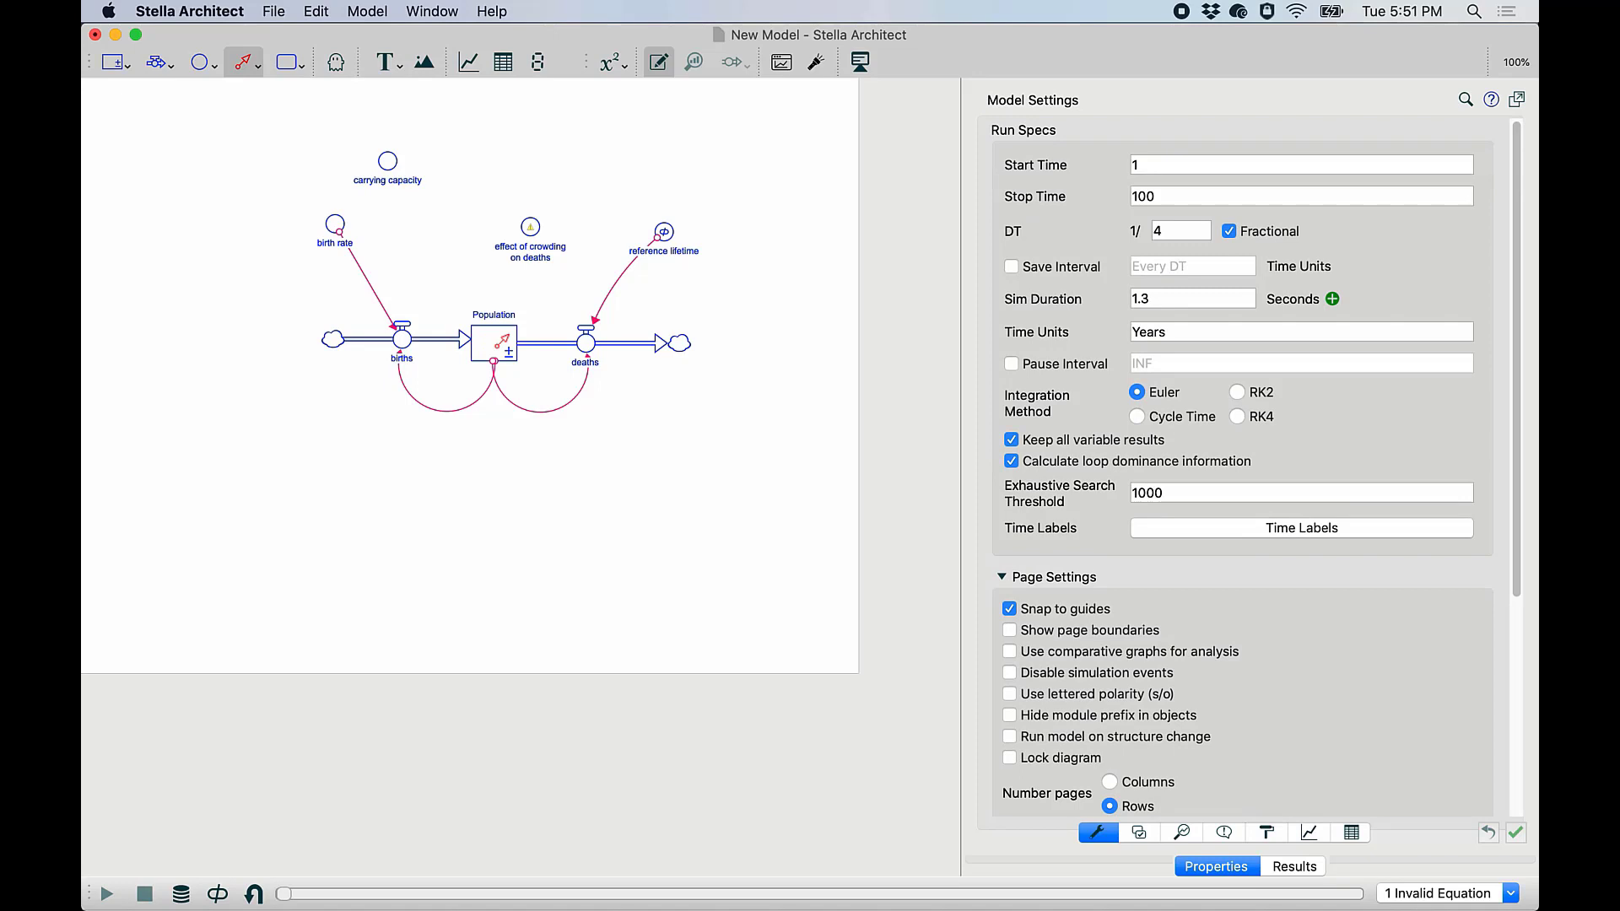
left_click_drag(486, 339, 529, 228)
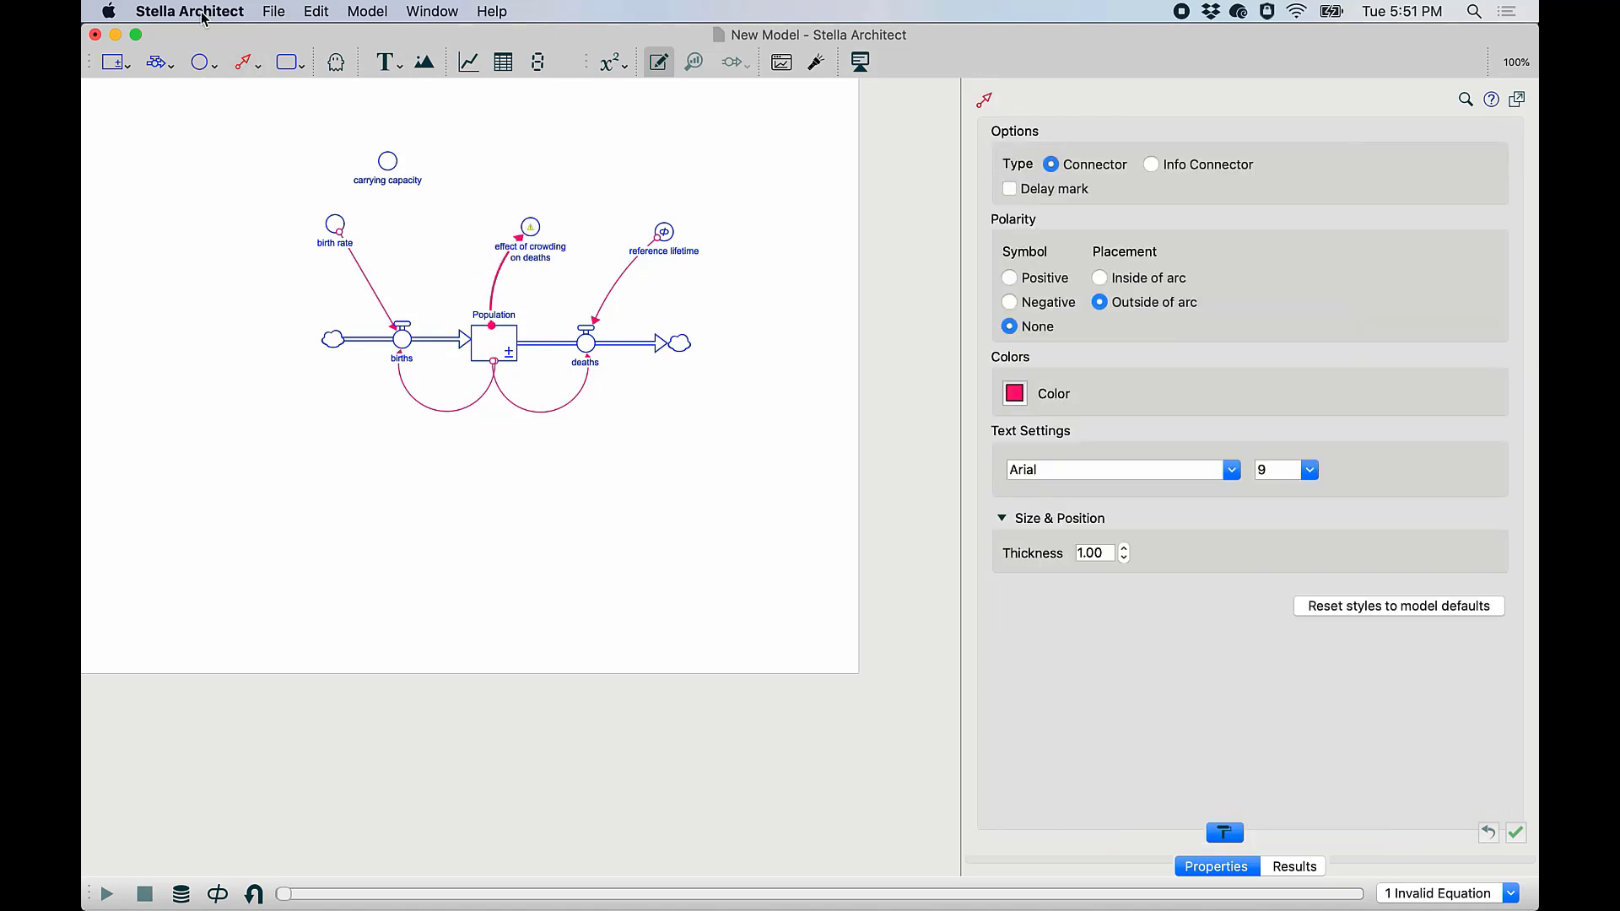
left_click(242, 64)
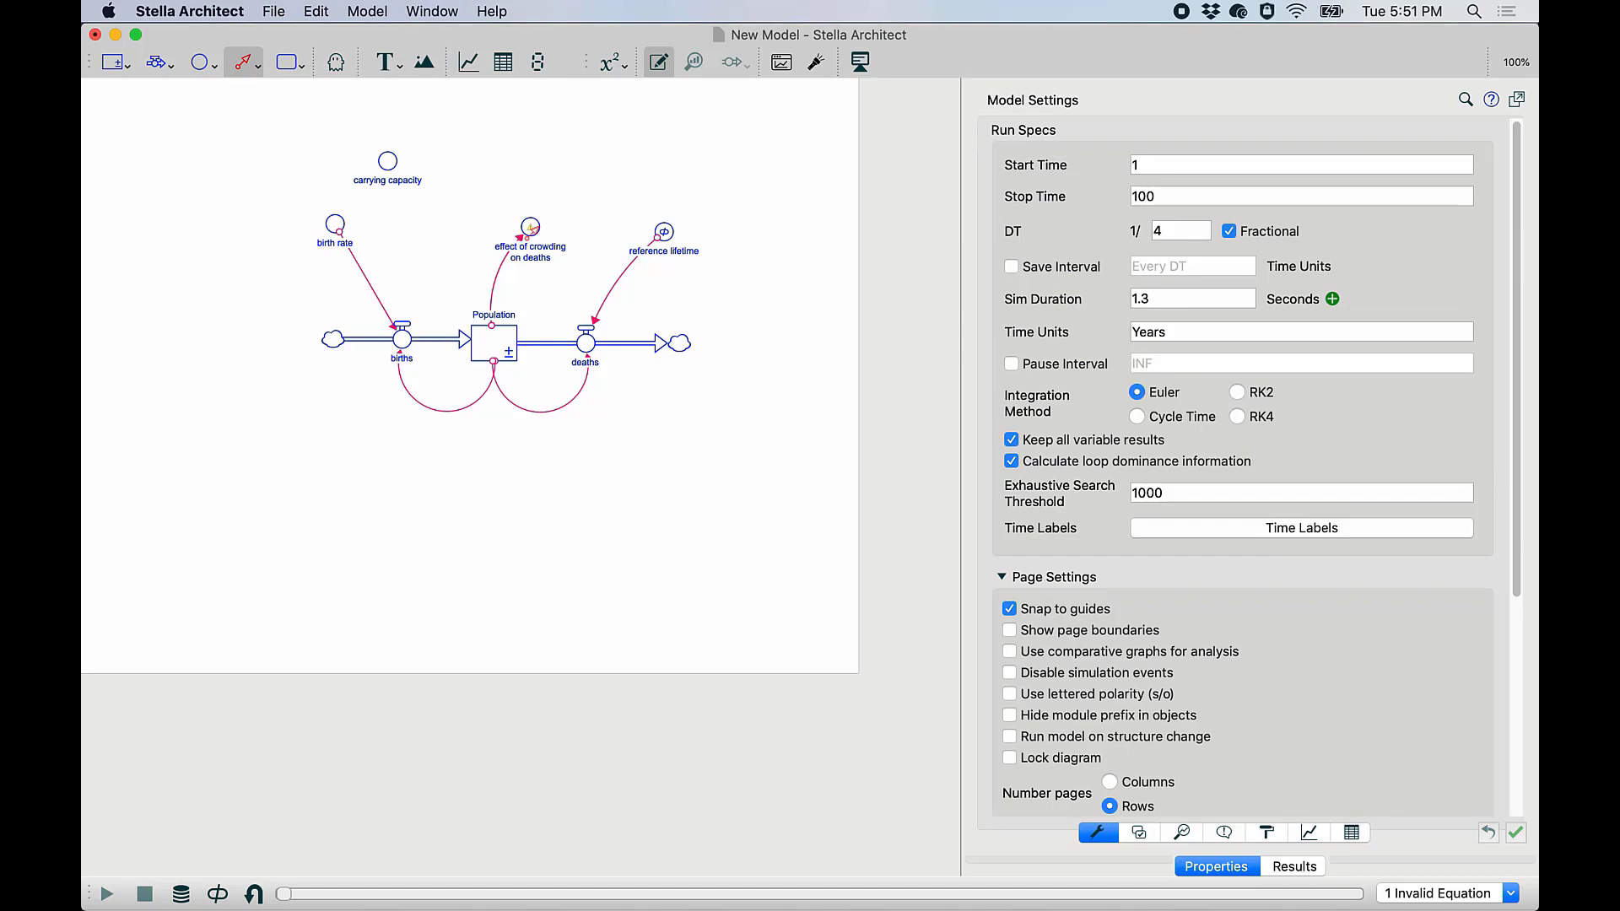
left_click_drag(530, 228, 592, 336)
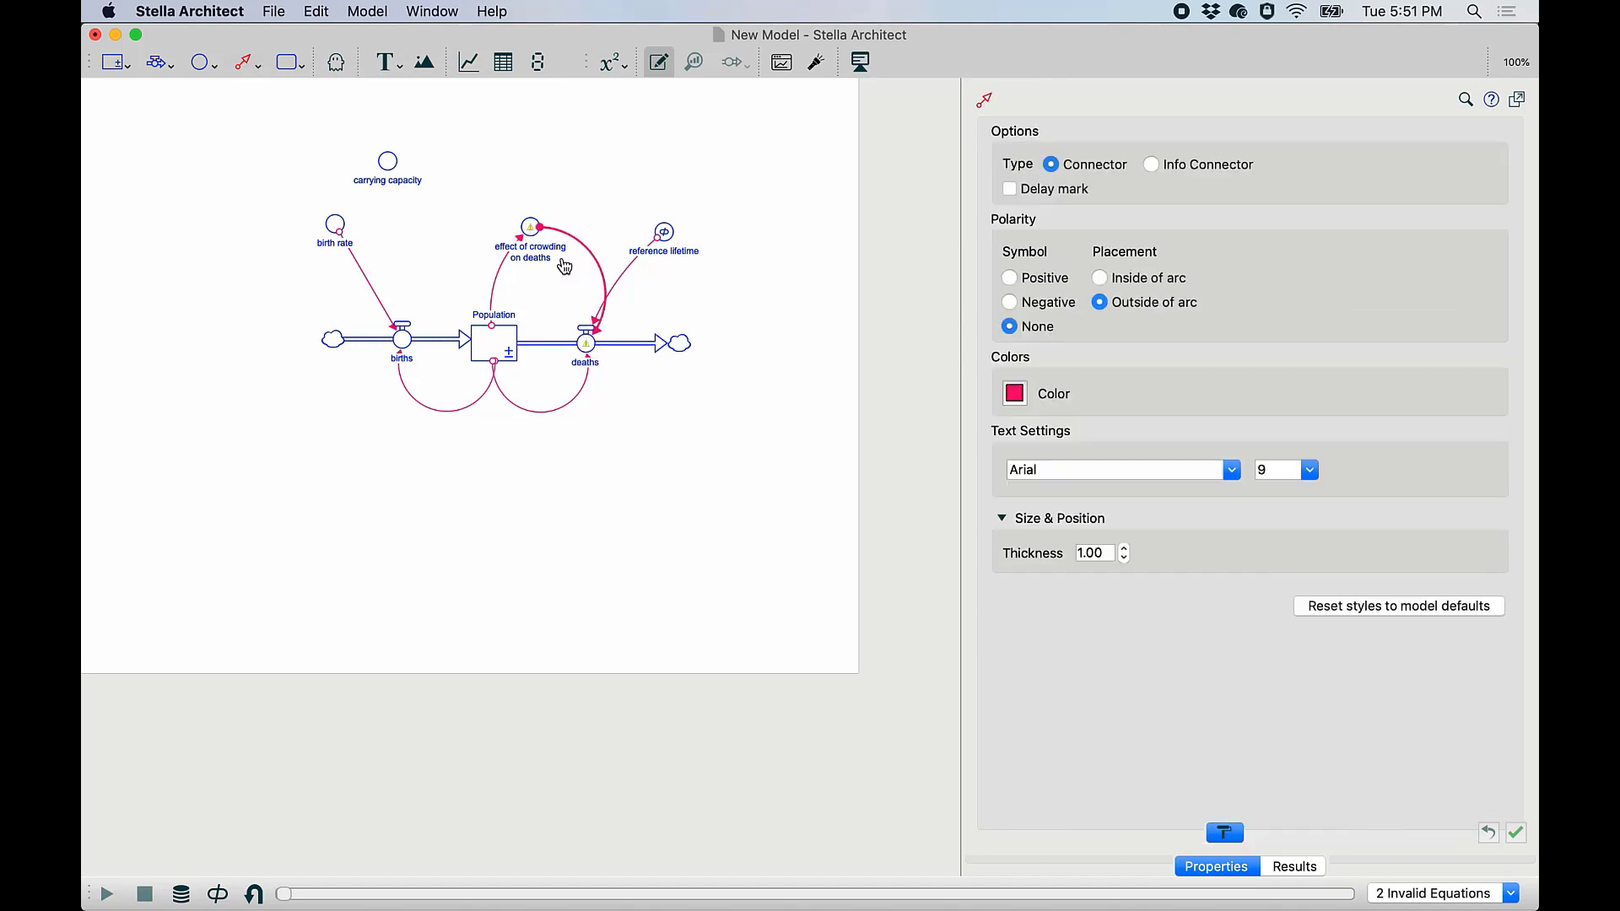
left_click_drag(540, 233, 542, 237)
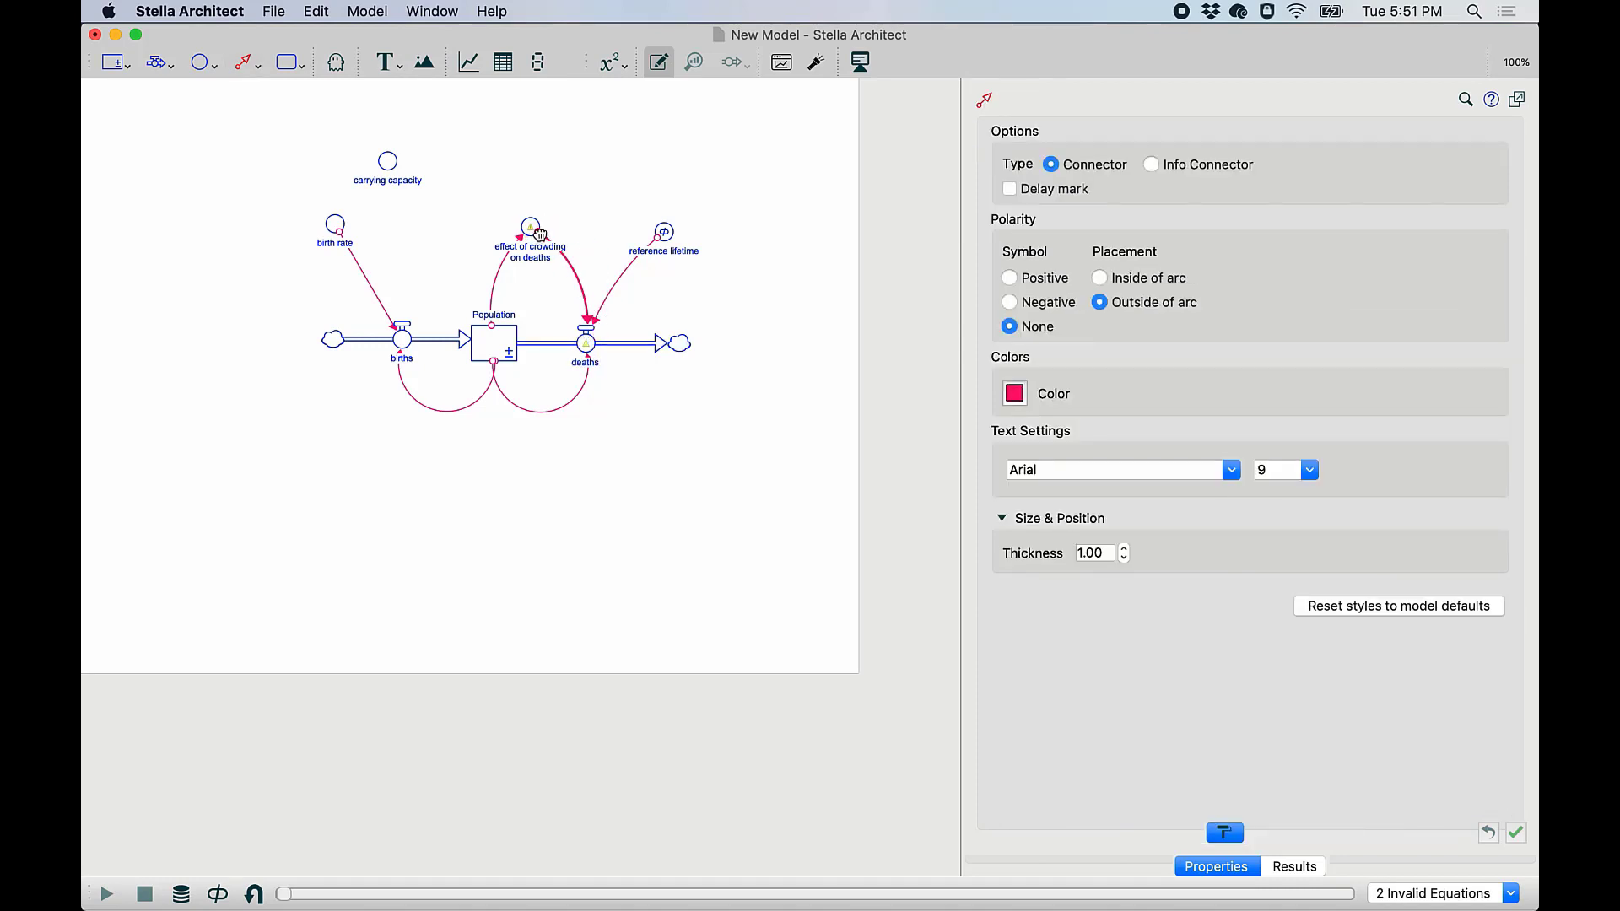
left_click(253, 55)
left_click_drag(388, 161, 537, 232)
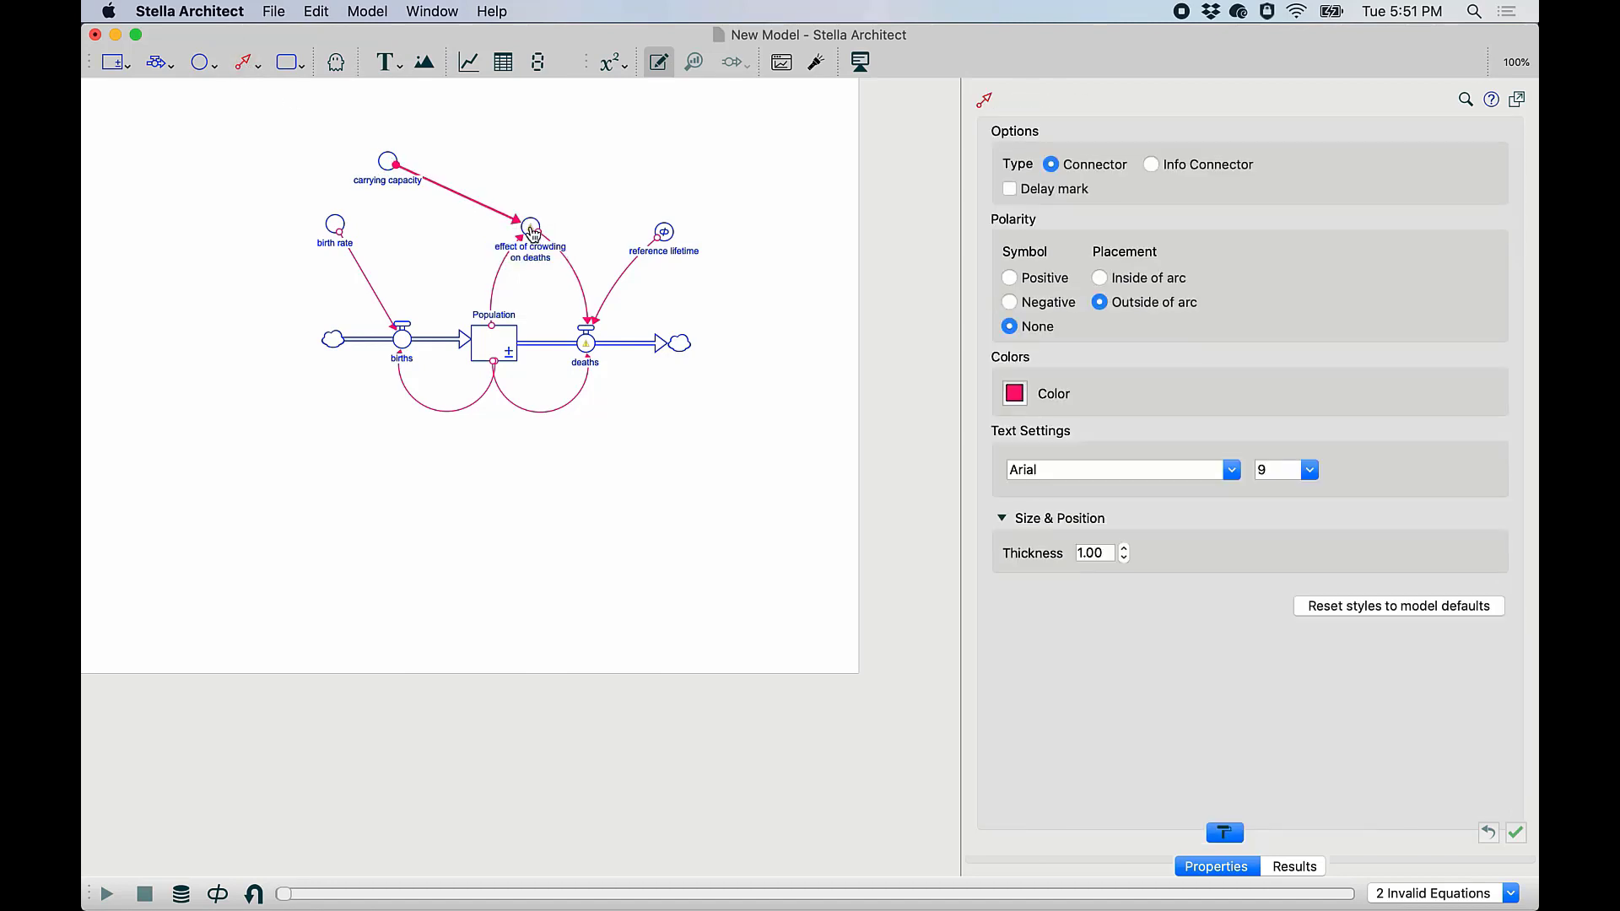
left_click(531, 228)
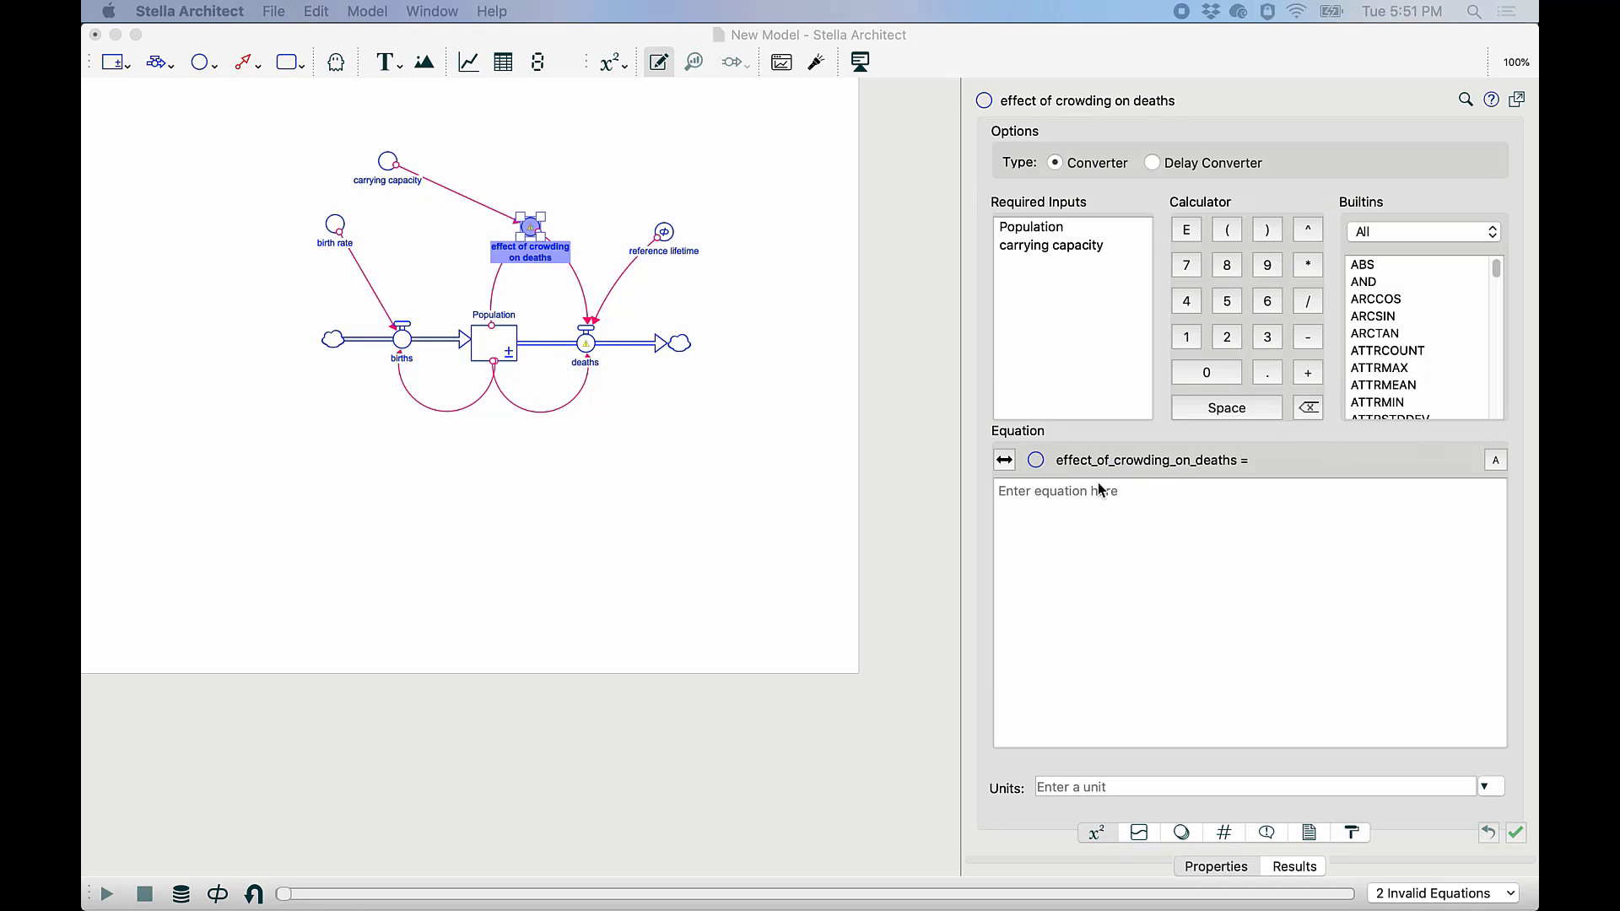
Give effect of crowding on deaths the equation Population/carrying_capacity with suggested units Dimensionless.
left_click(1070, 542)
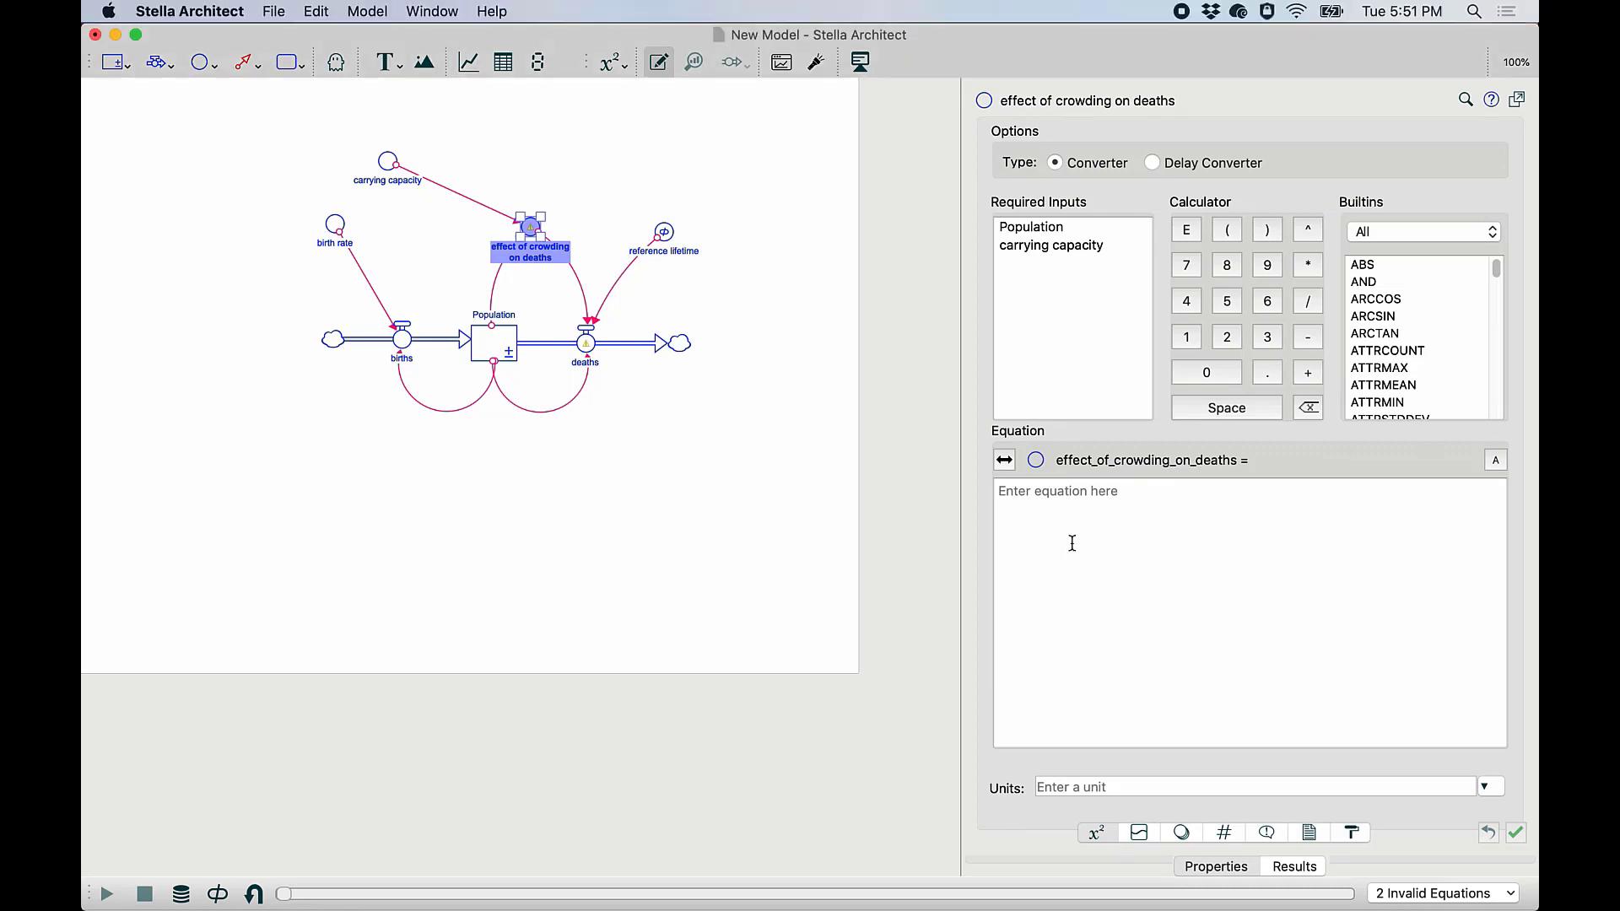
double_click(1049, 233)
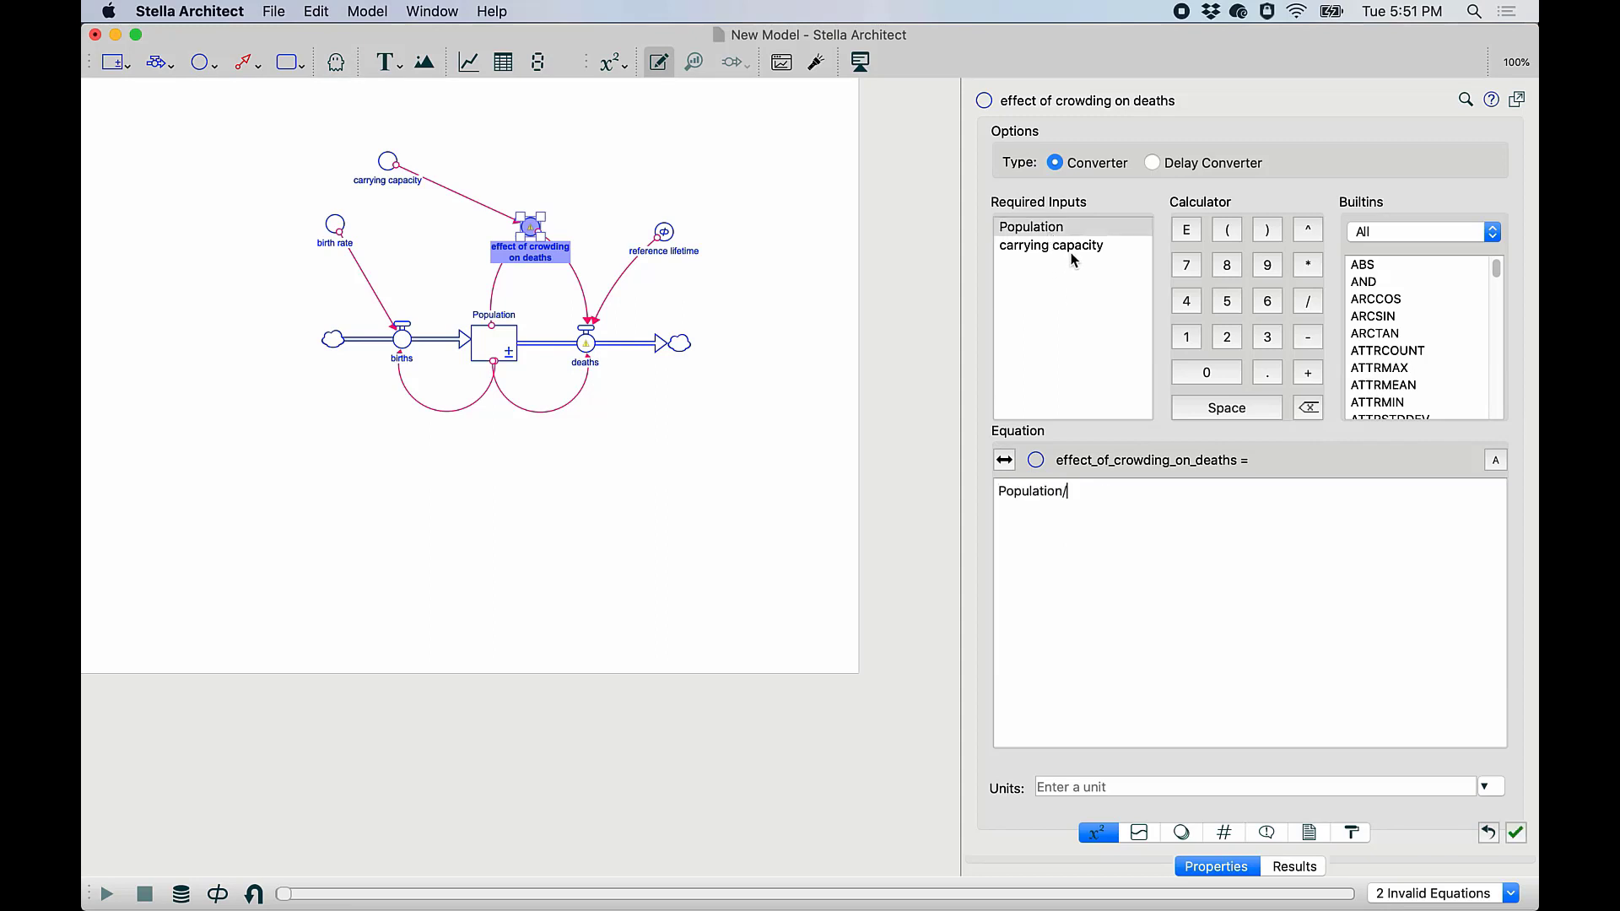
type("/")
double_click(1068, 246)
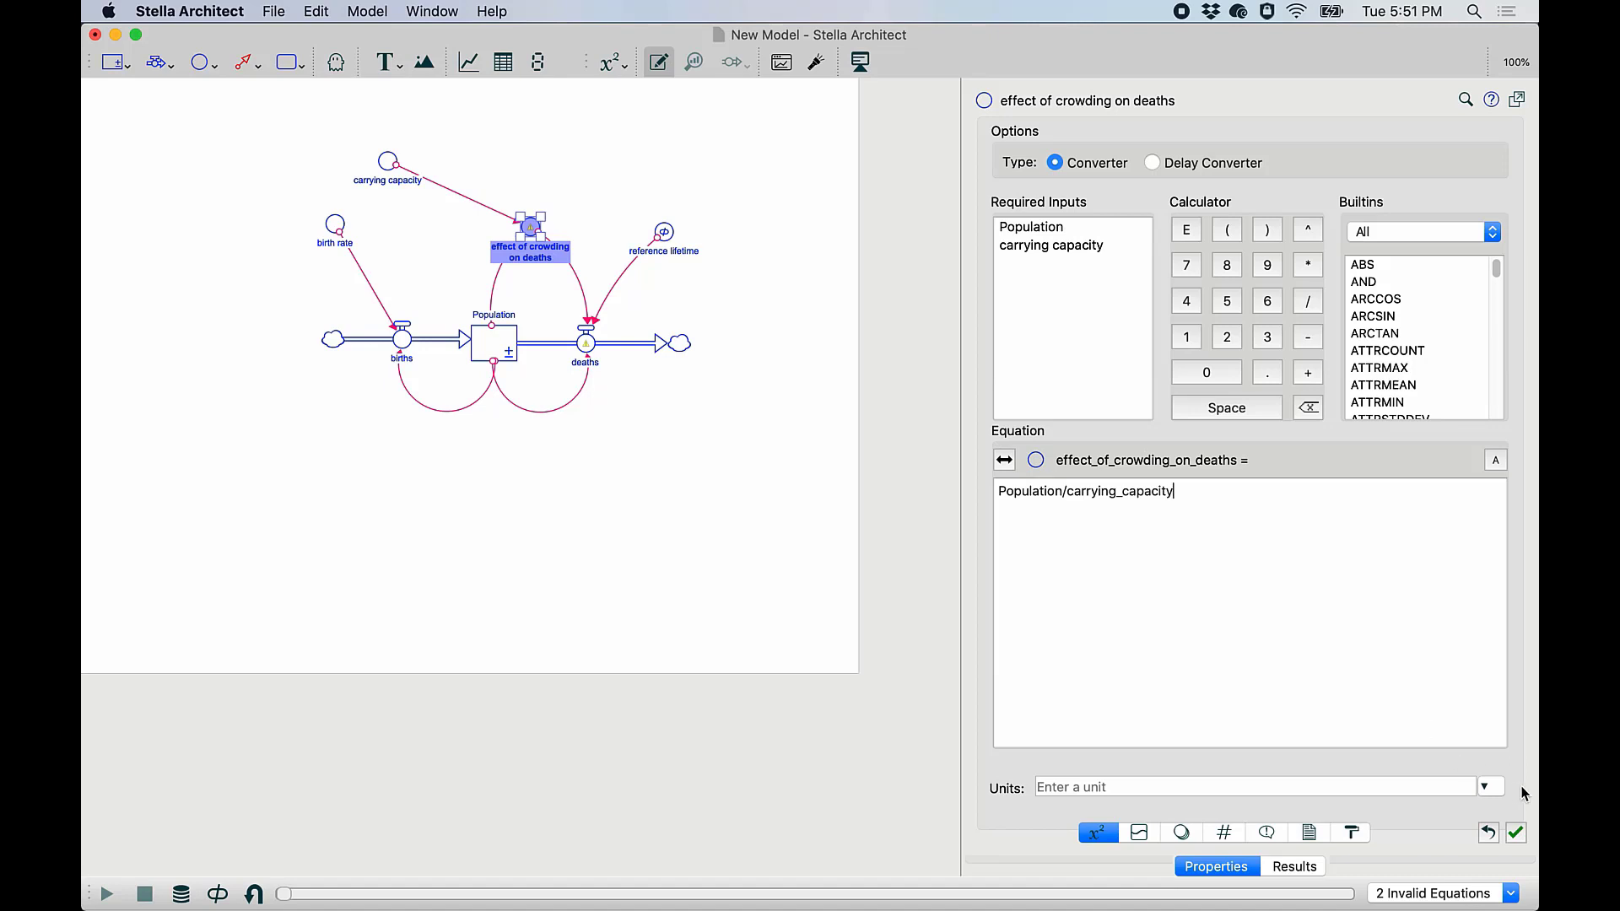
left_click(1492, 787)
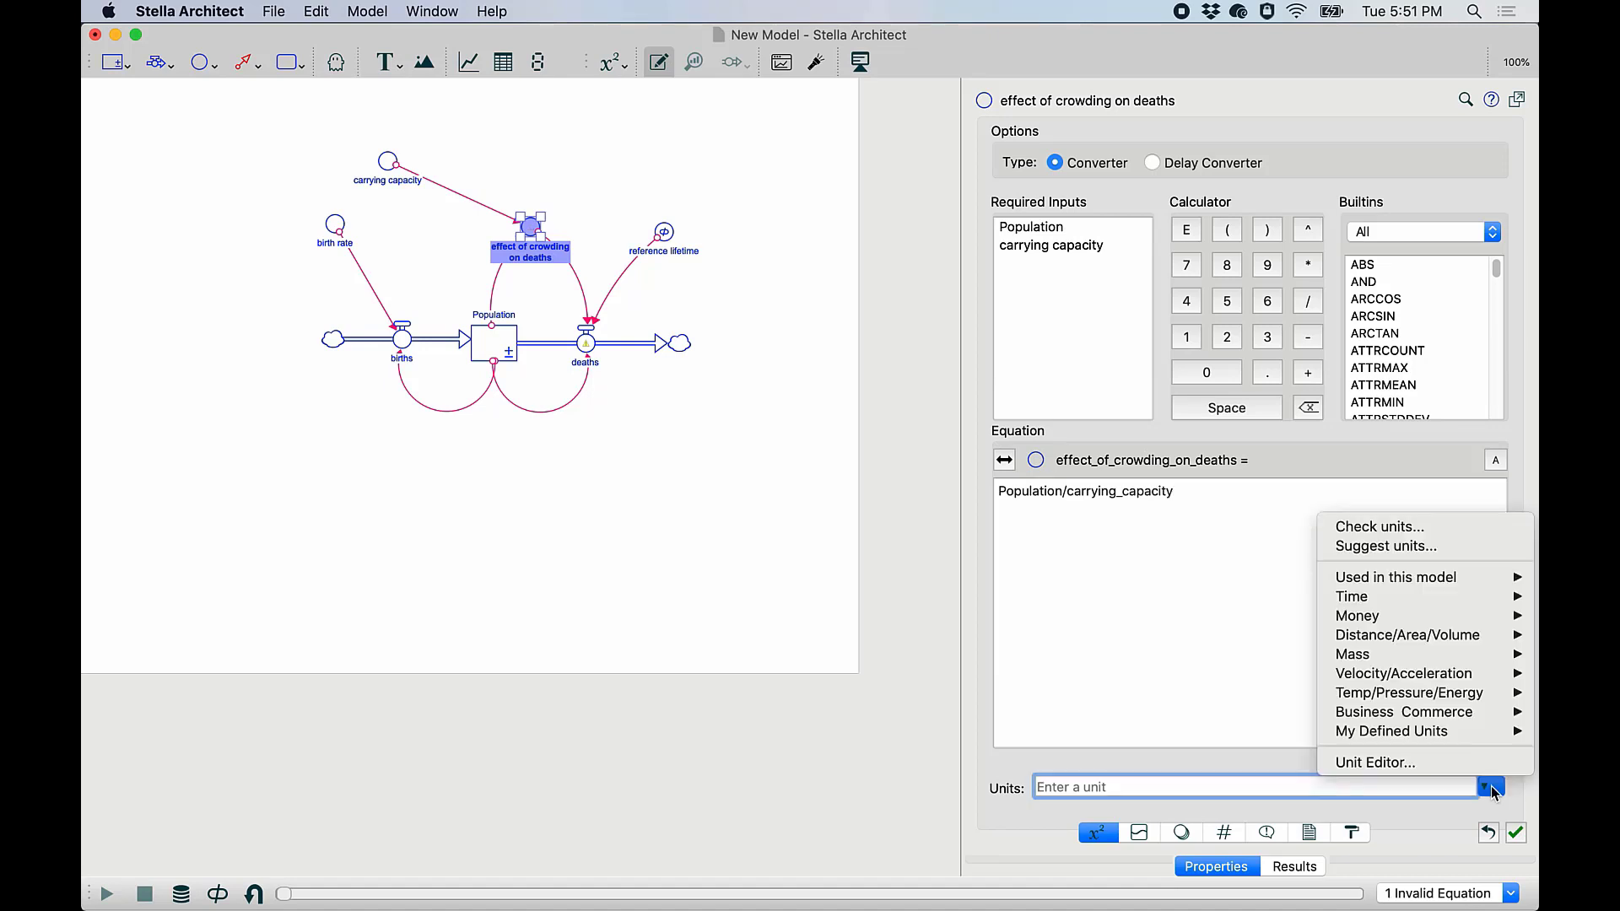
left_click(1440, 547)
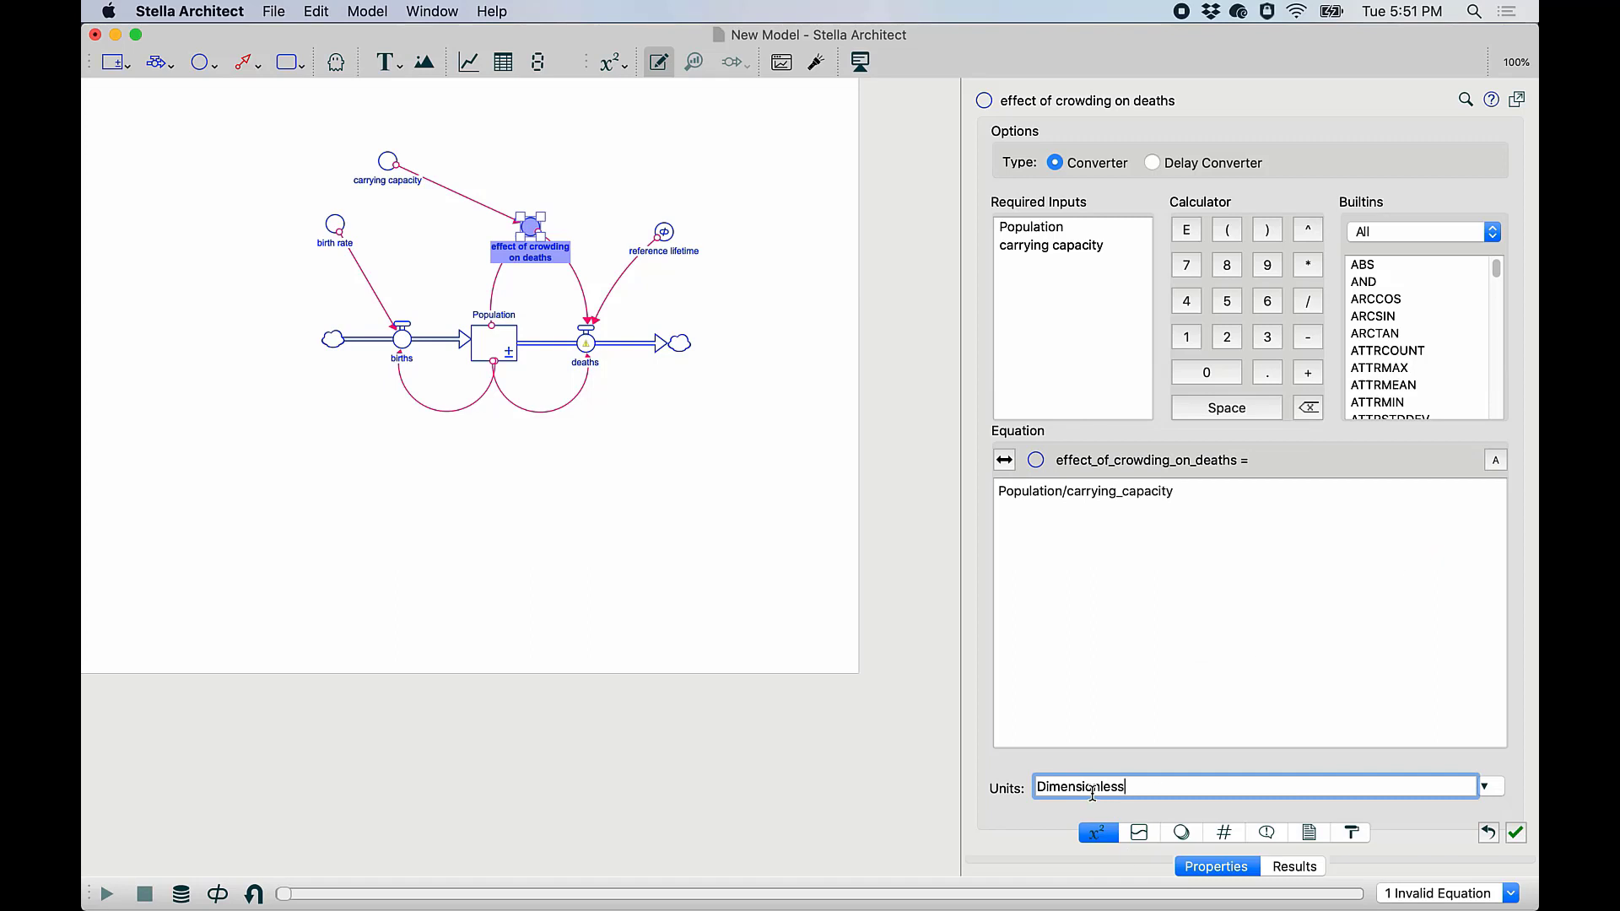
left_click(717, 557)
left_click(530, 227)
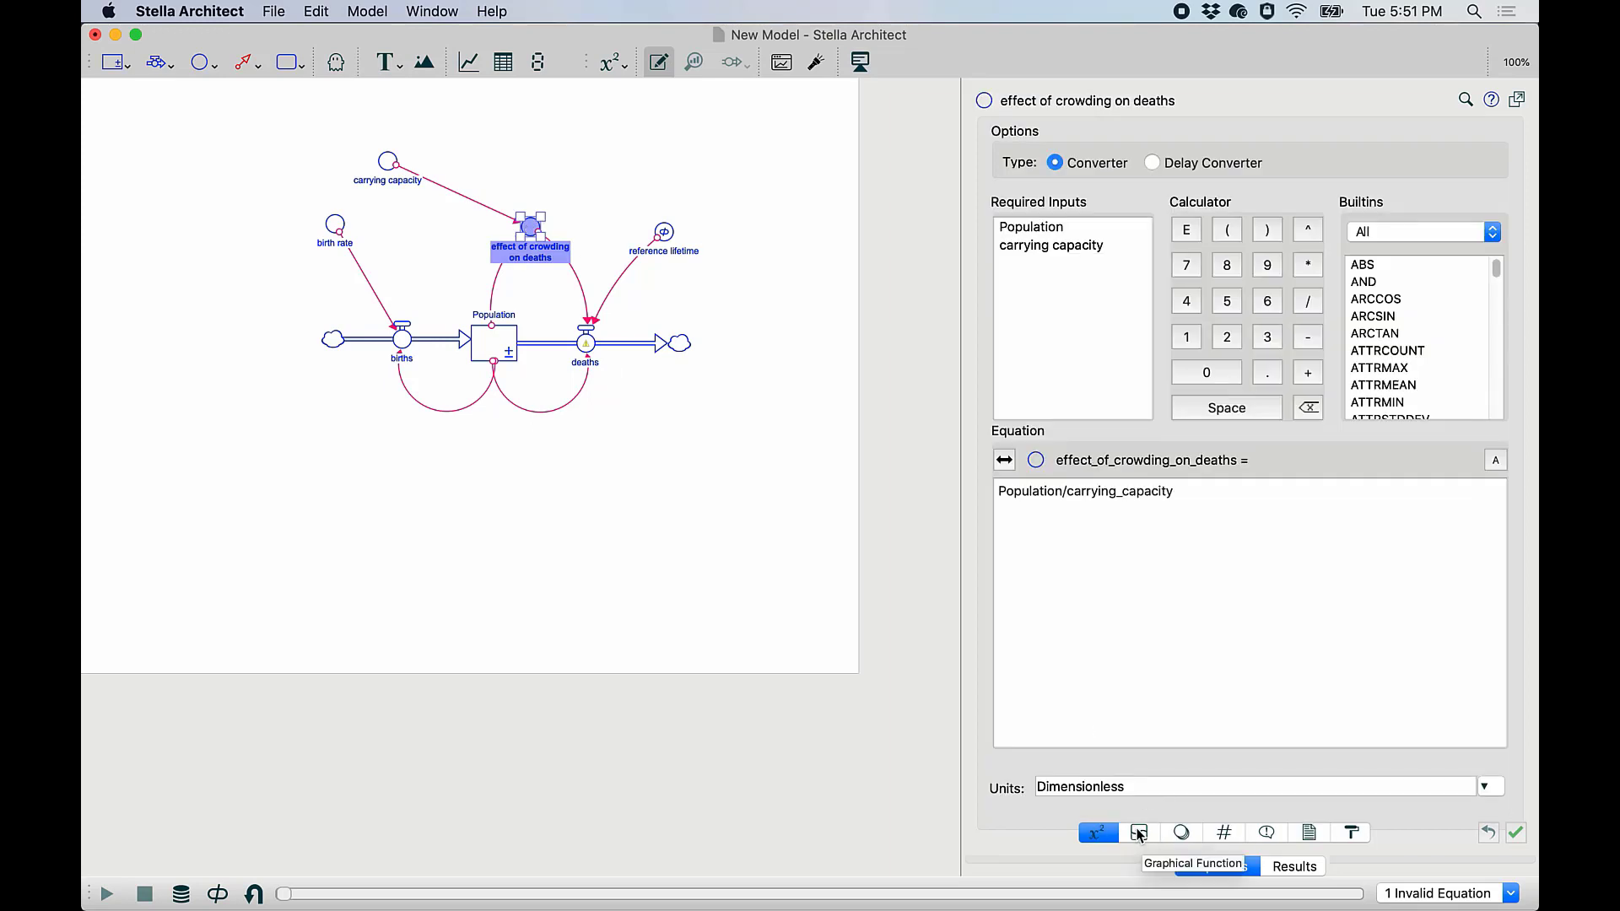
Make the converter a graphical function with a vertical axis maximum of 10 and a rising curve.
left_click(1139, 834)
left_click(998, 138)
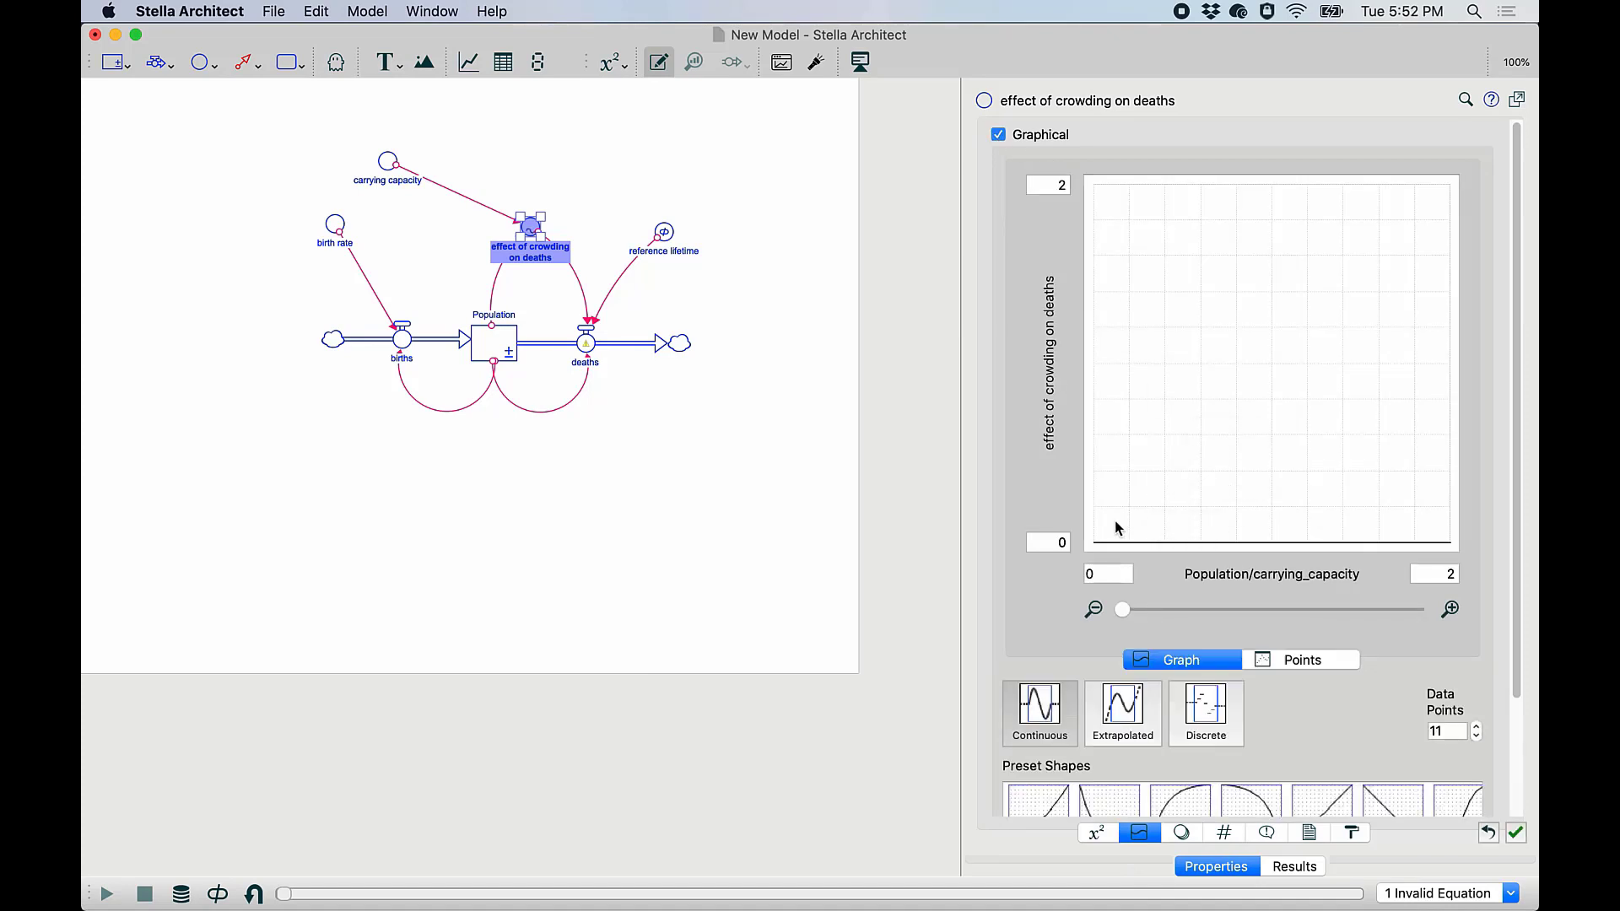
left_click(1061, 188)
left_click(1014, 639)
scroll(1008, 614, "down", 3)
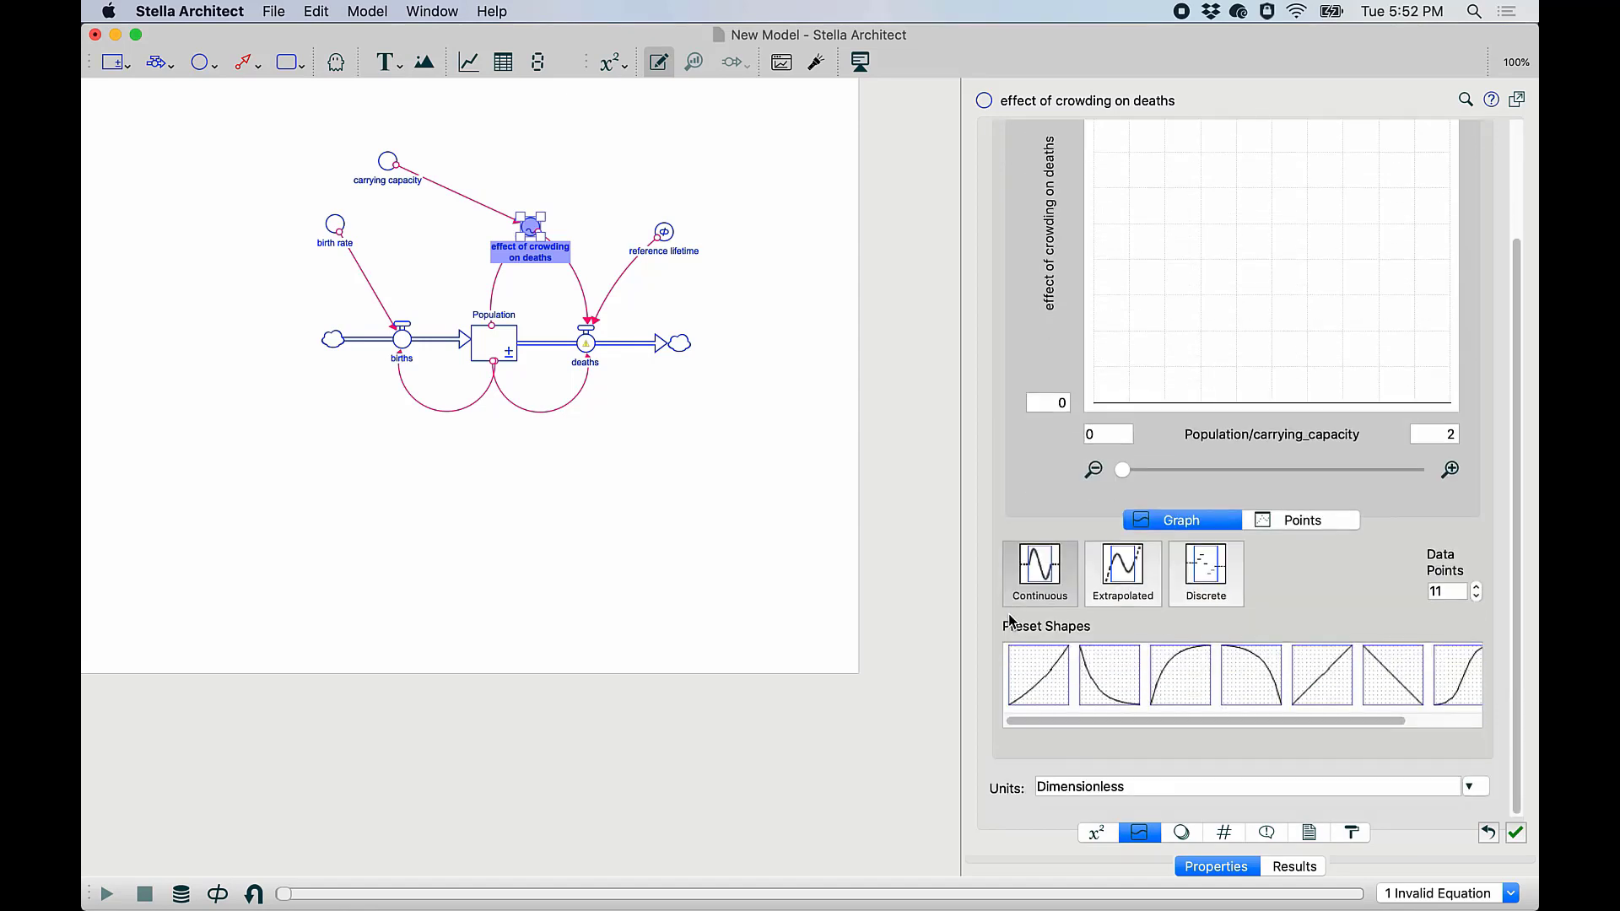
left_click(1054, 681)
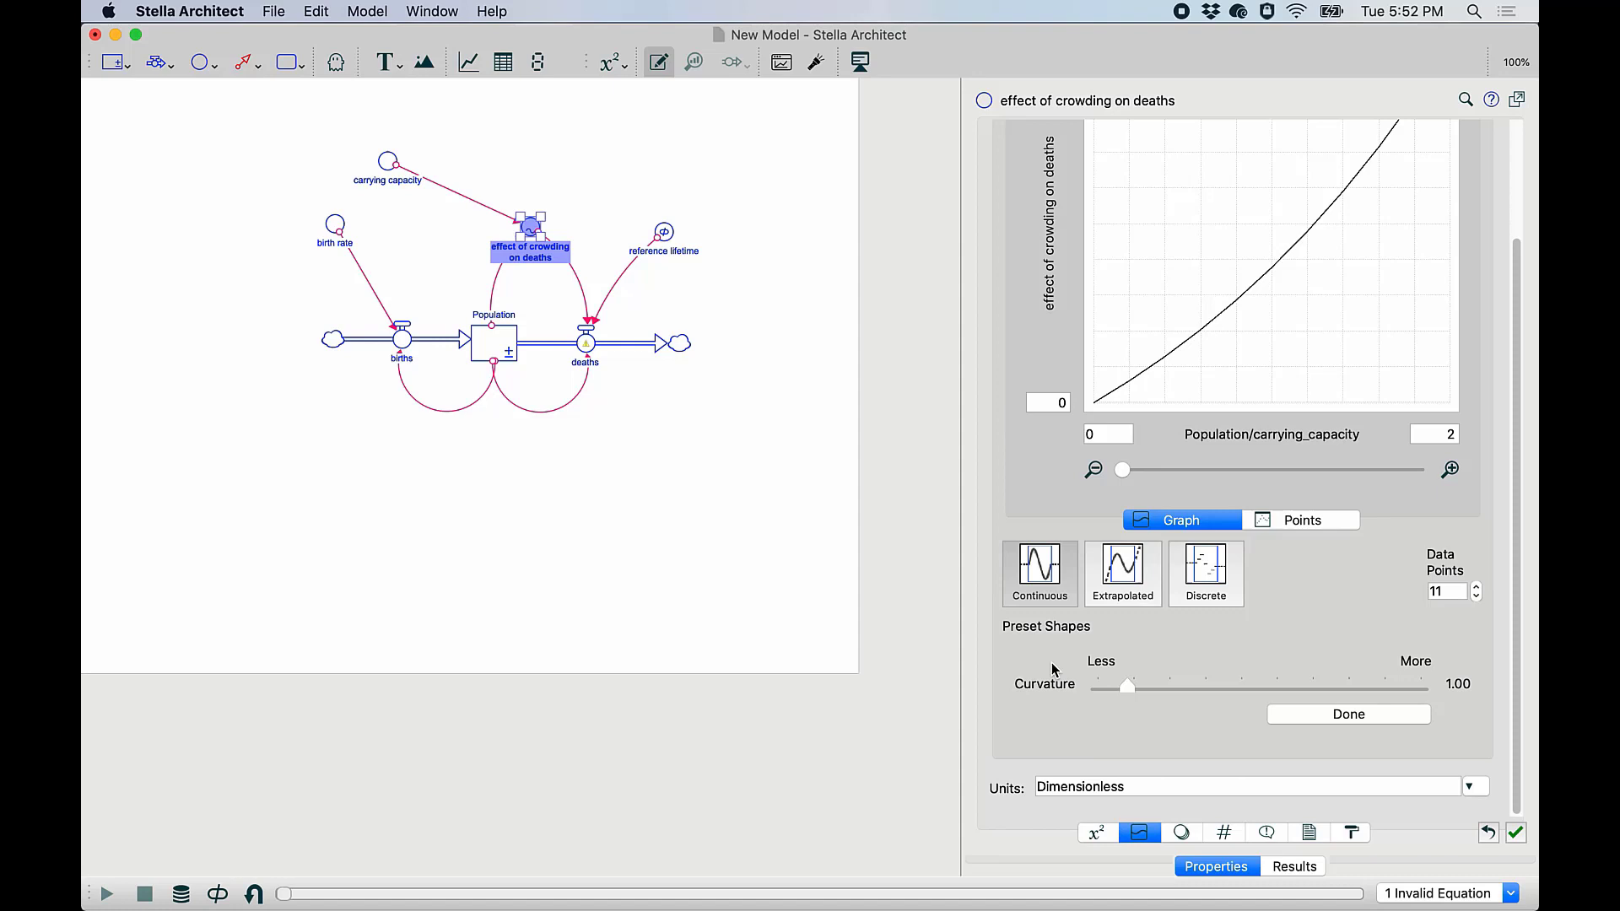
scroll(1025, 494, "up", 3)
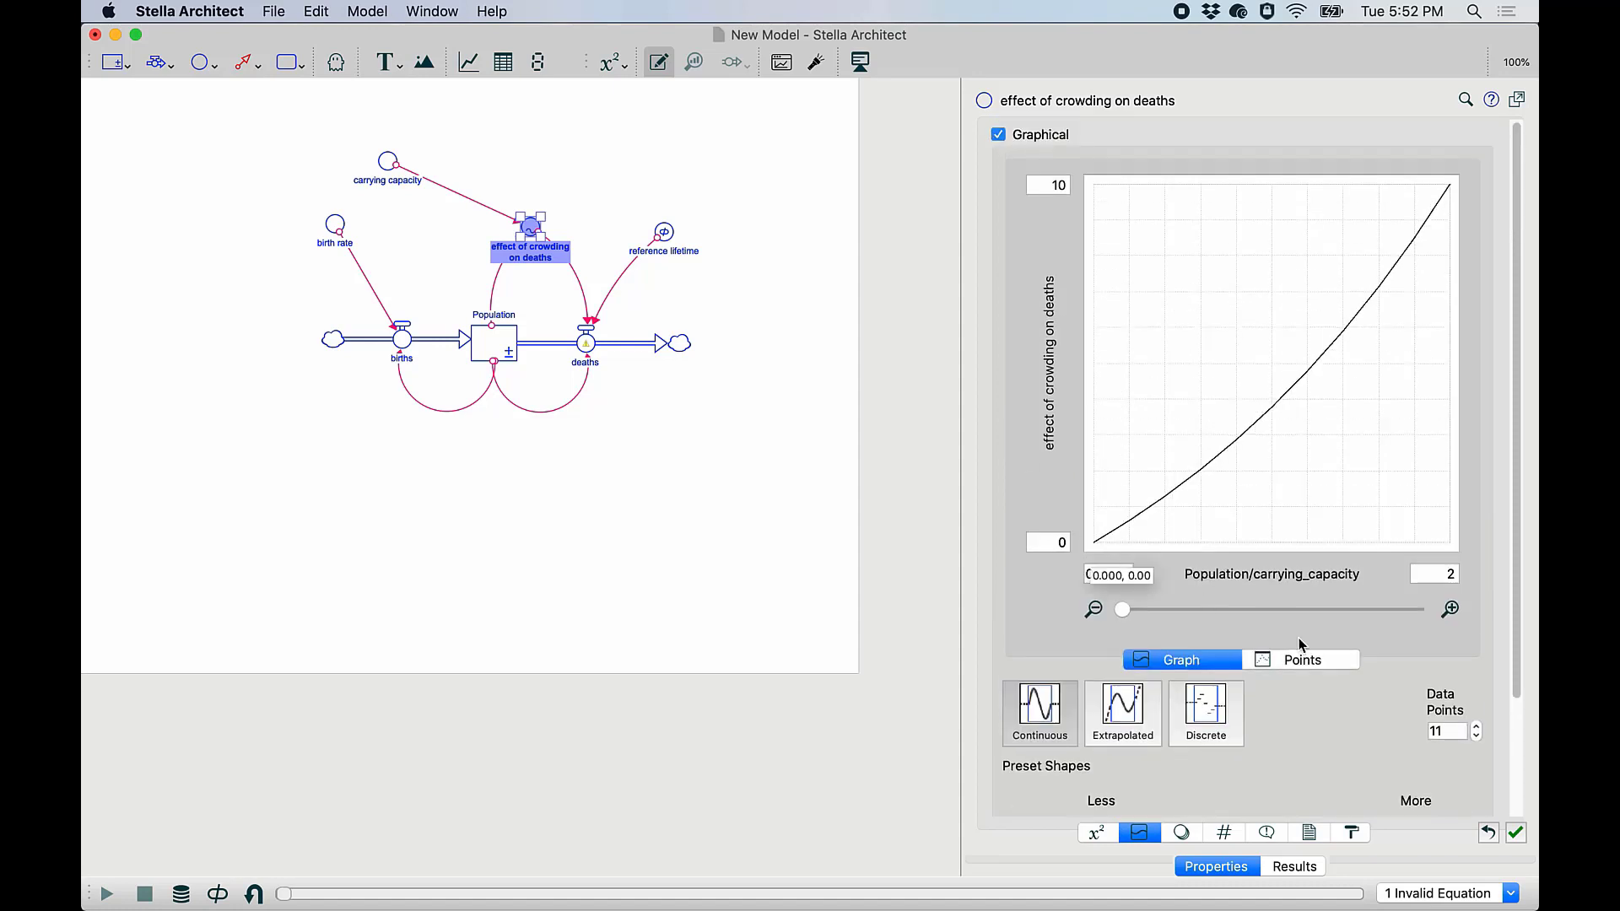
Set 31 data points, apply the exponential preset, steepen its curvature, and confirm the graph.
double_click(1454, 727)
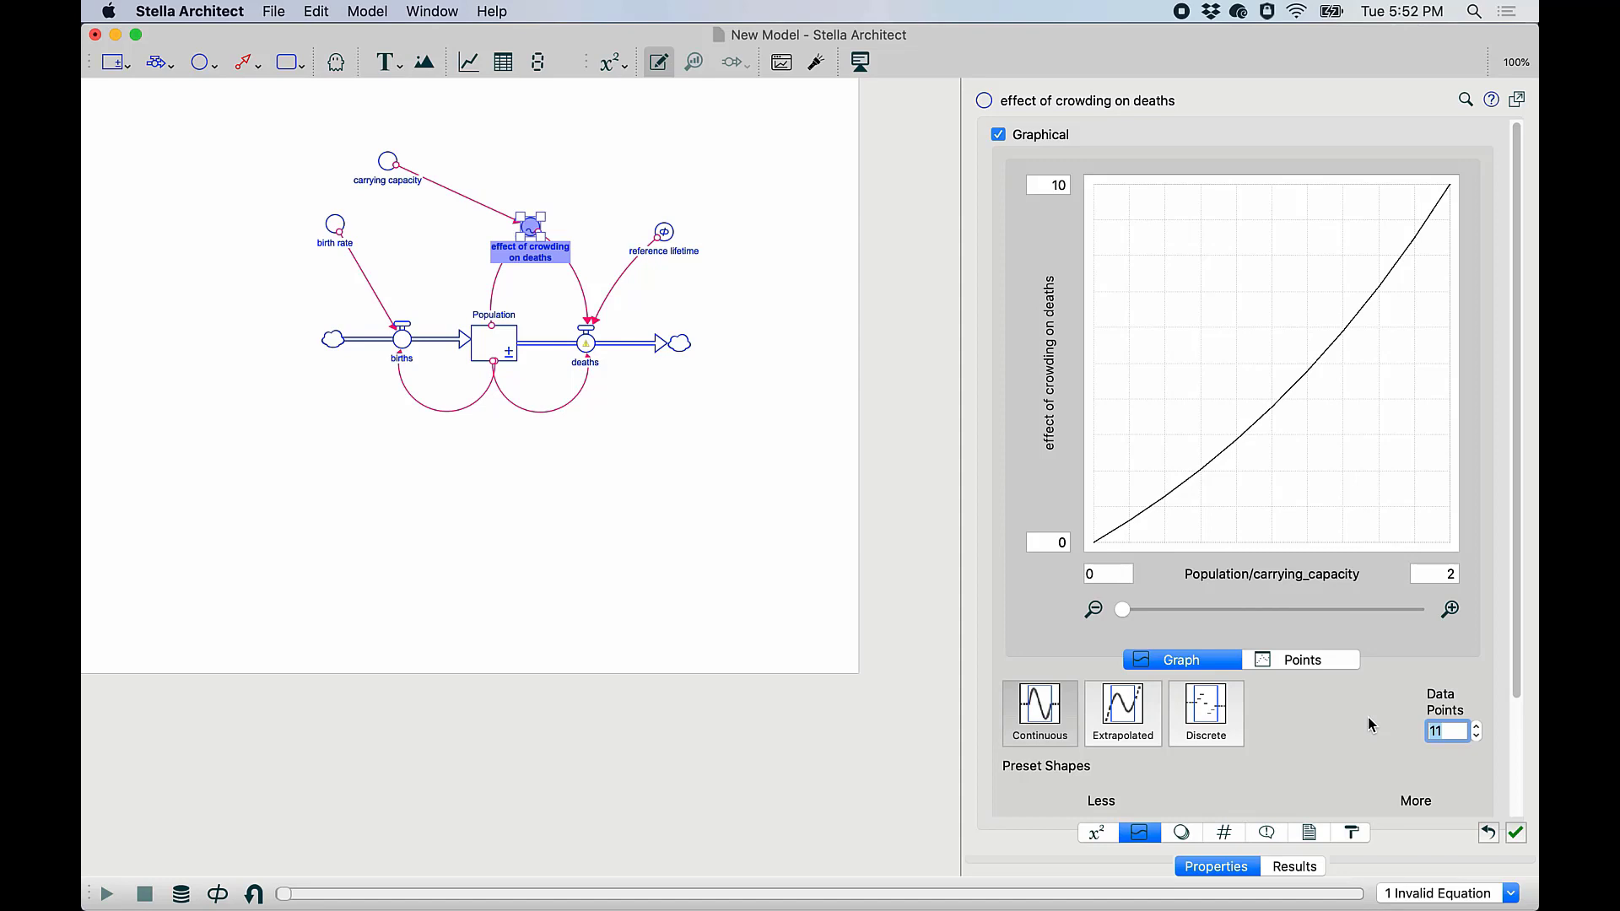
type("3")
key("Tab")
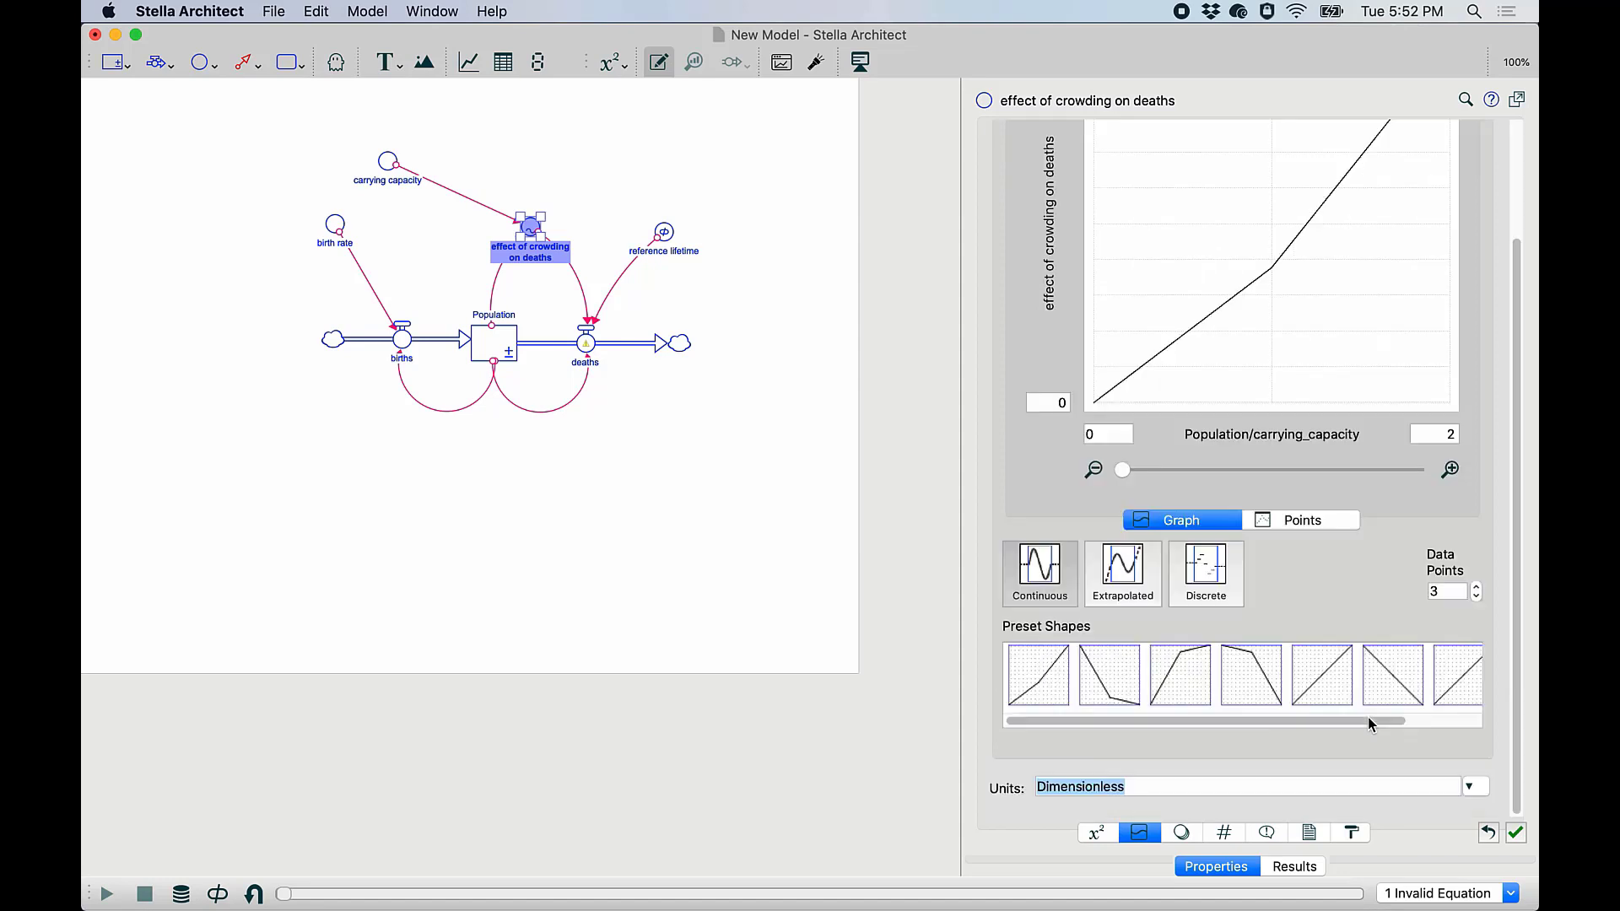
double_click(1435, 590)
type("31")
key("Return")
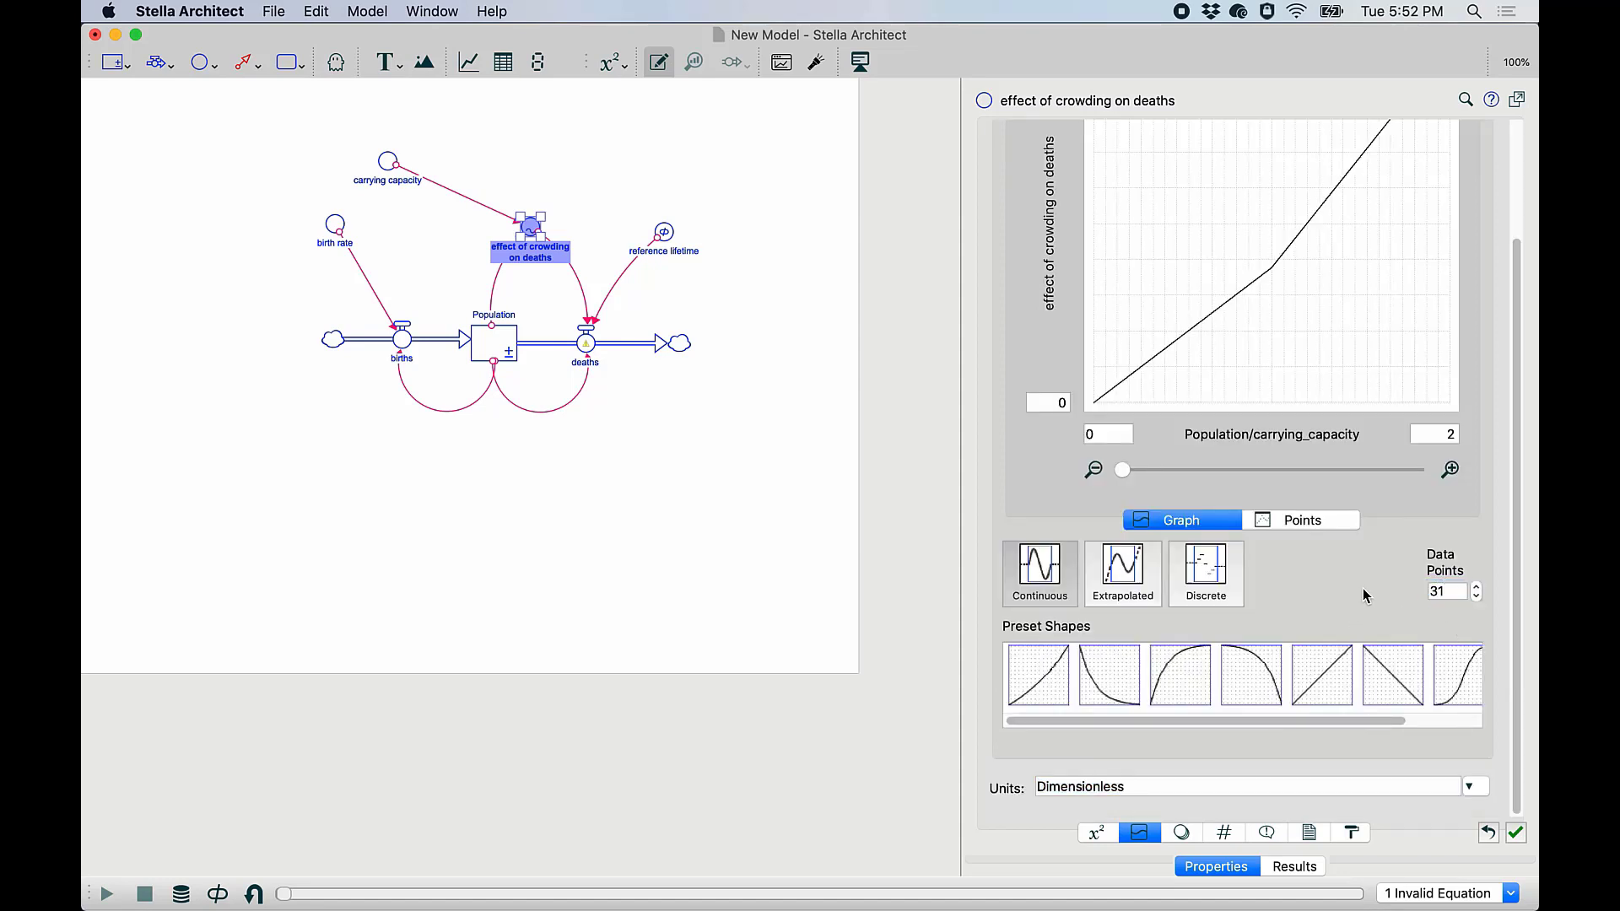
left_click(1096, 651)
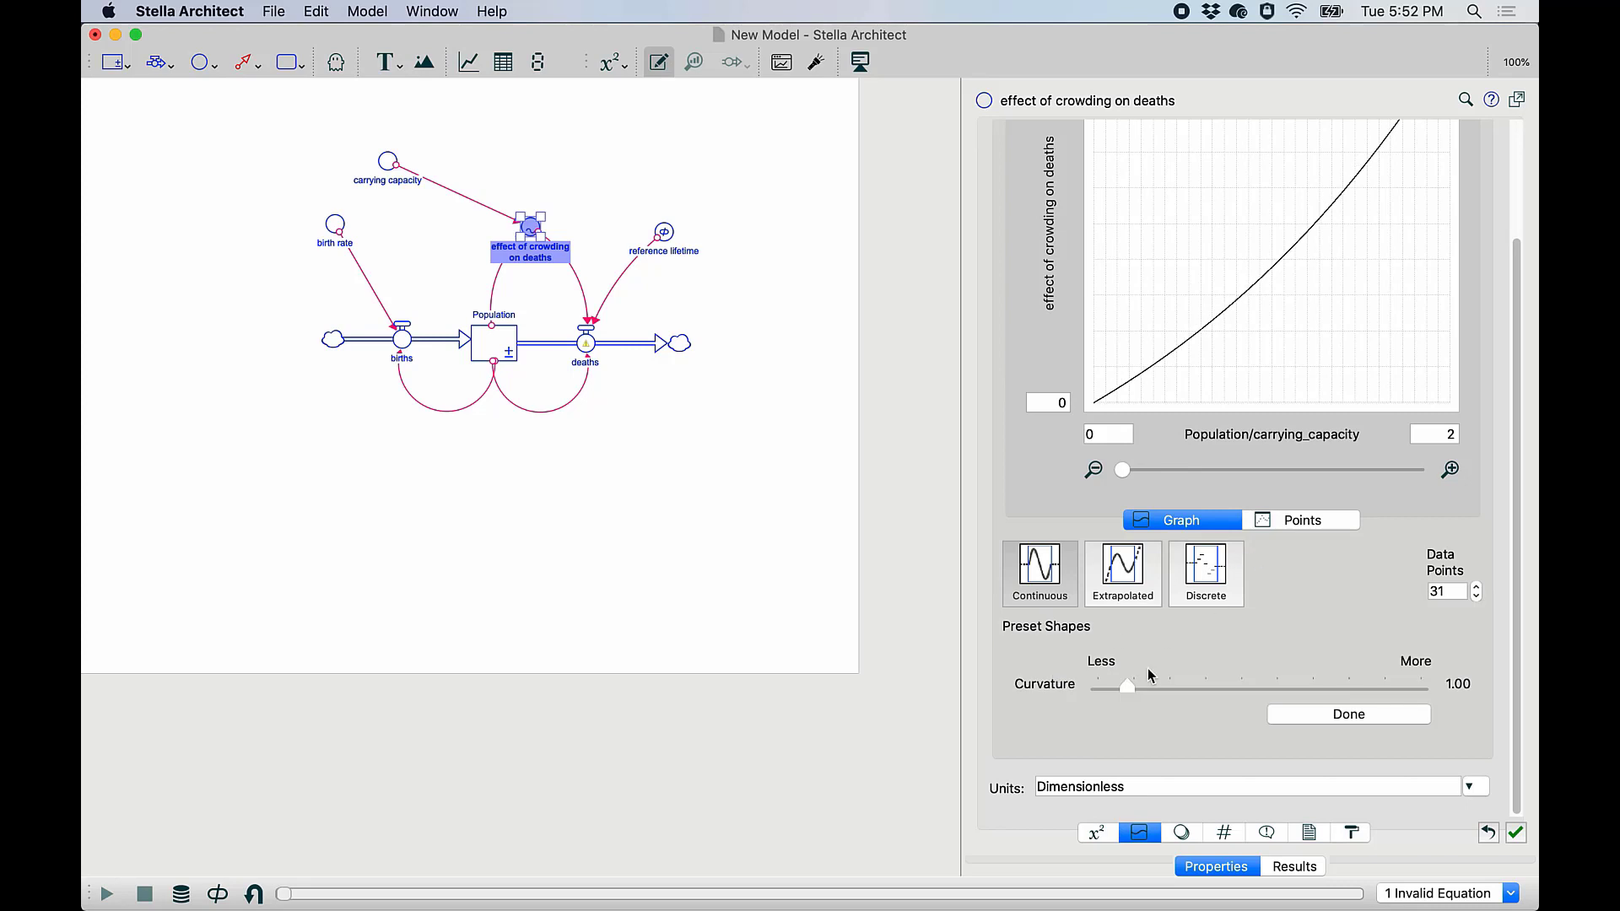
left_click_drag(1127, 686, 1255, 670)
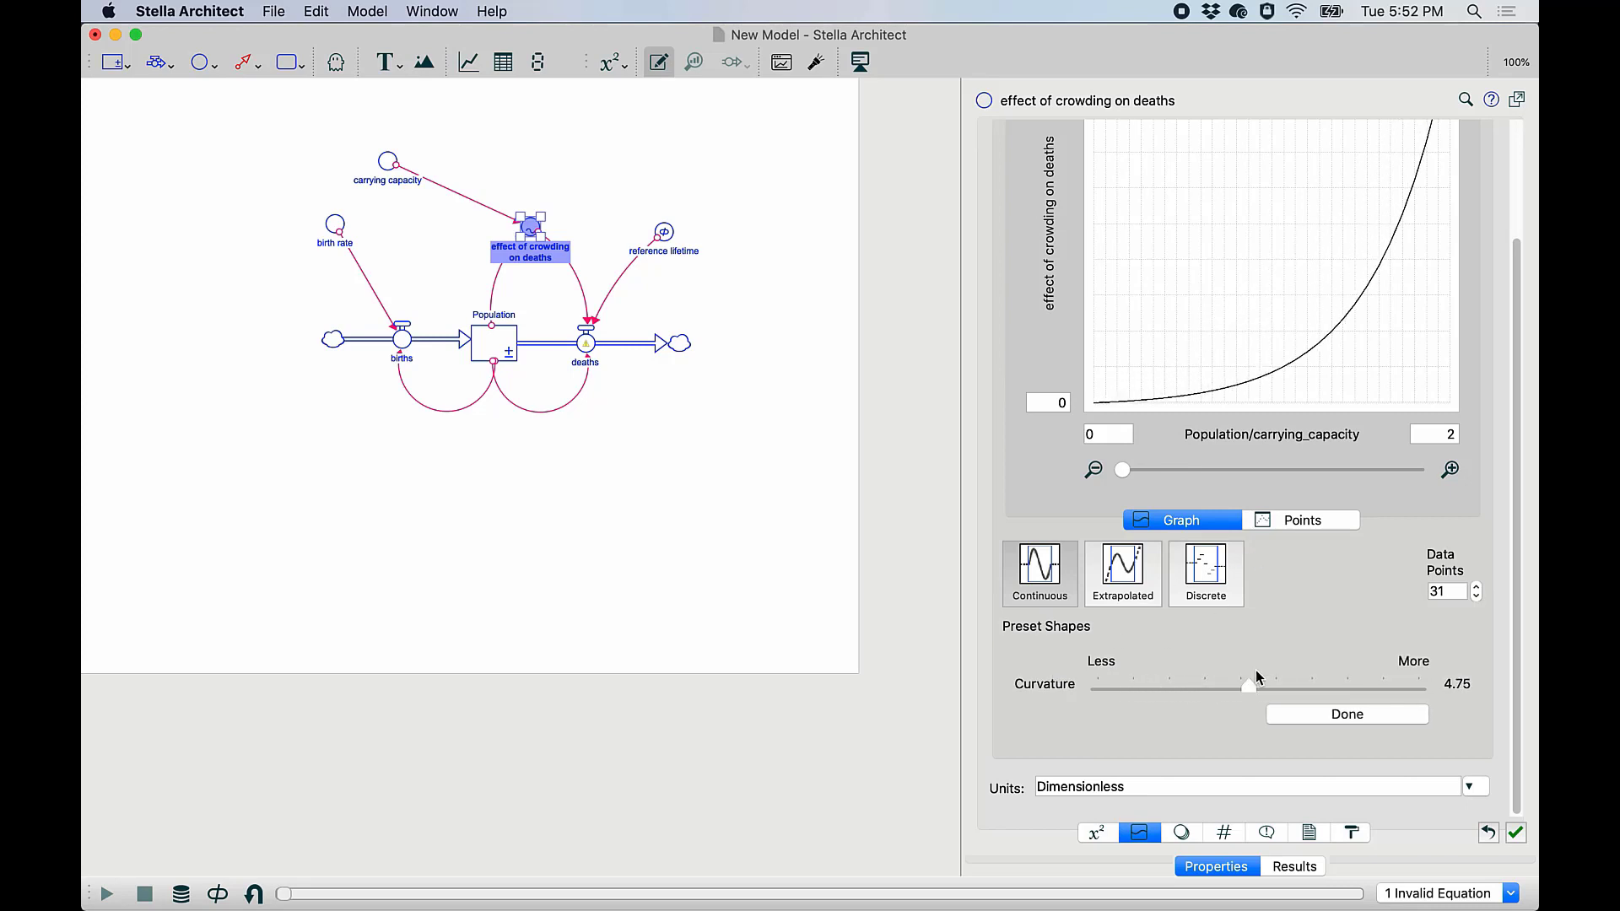
scroll(1300, 616, "up", 3)
left_click_drag(1254, 804, 1334, 803)
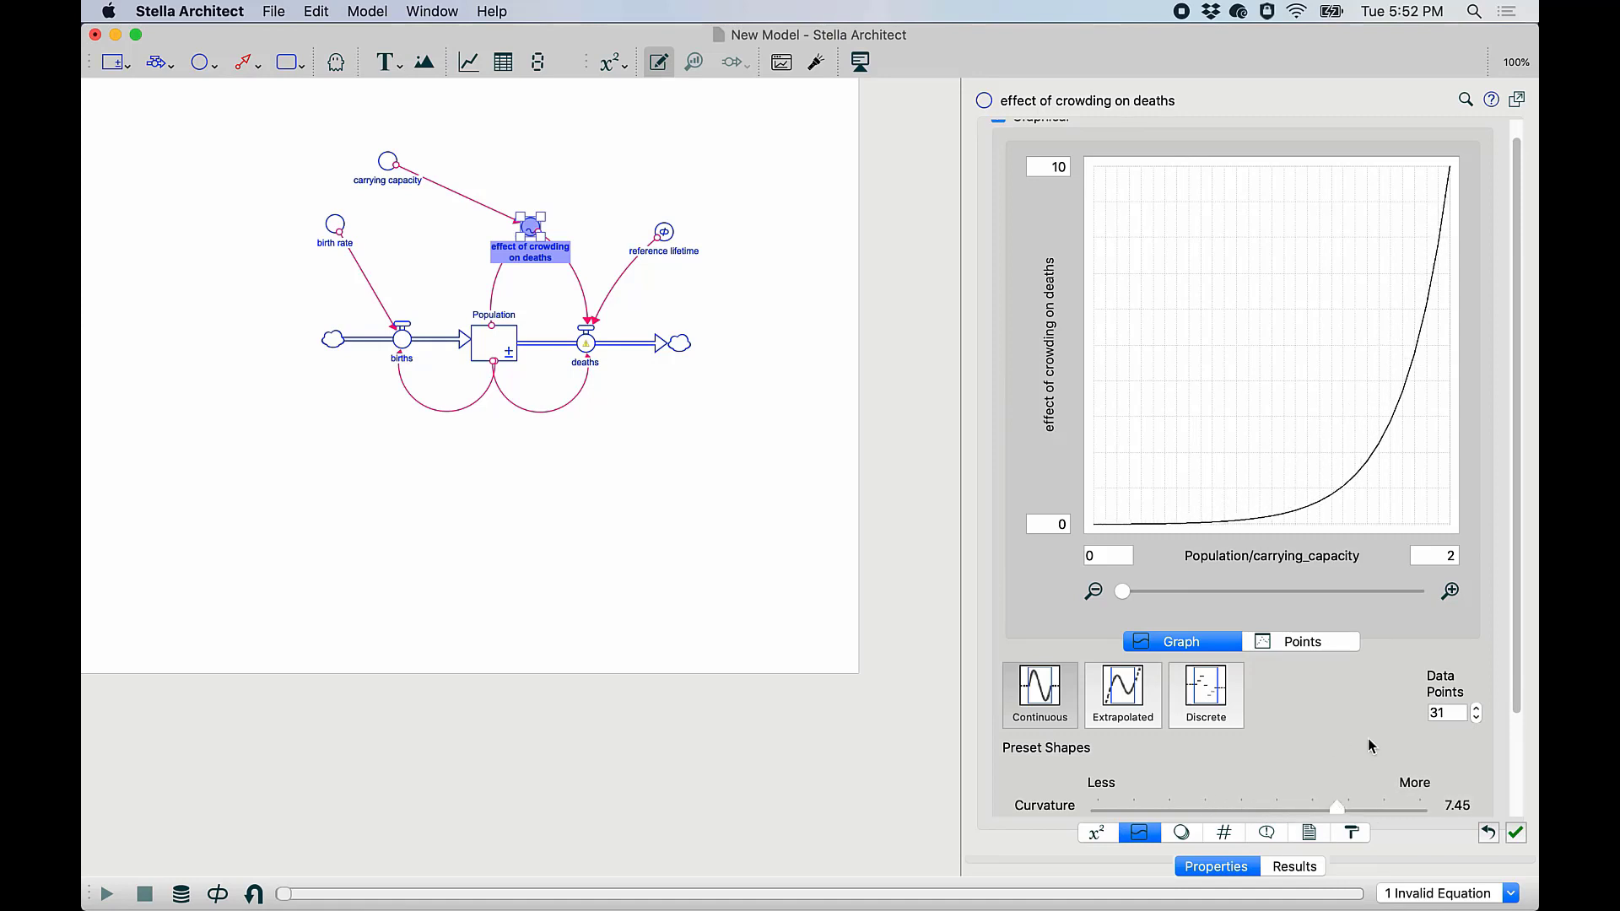
left_click(1516, 834)
Append *effect_of_crowding_on_deaths to the deaths equation Population/reference_lifetime.
left_click(585, 345)
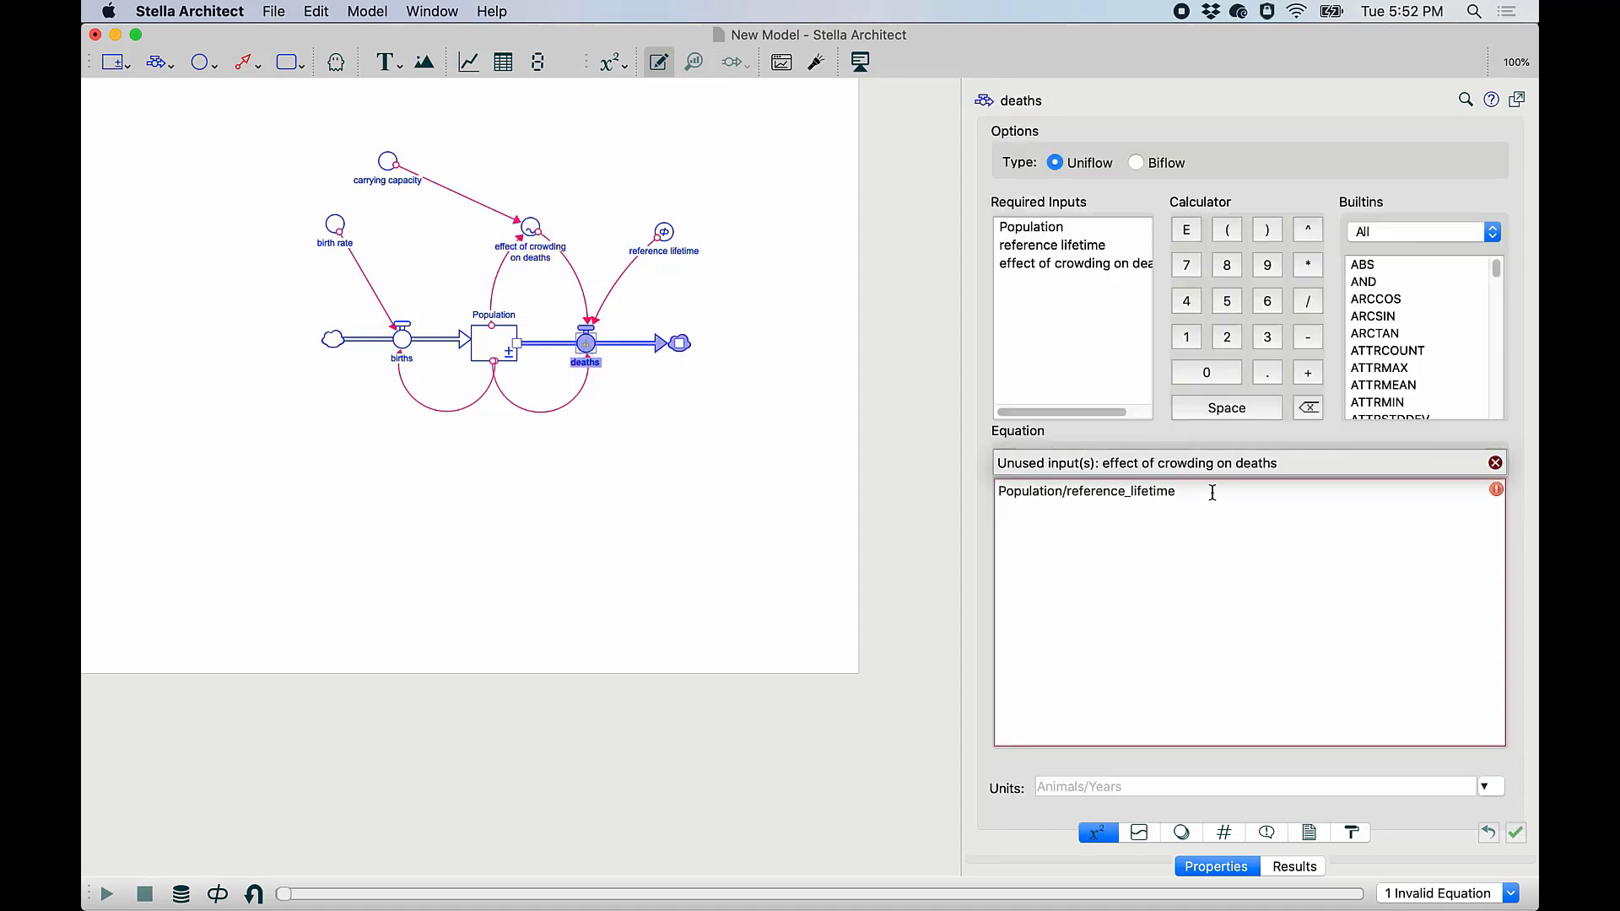
left_click(1212, 492)
type("*")
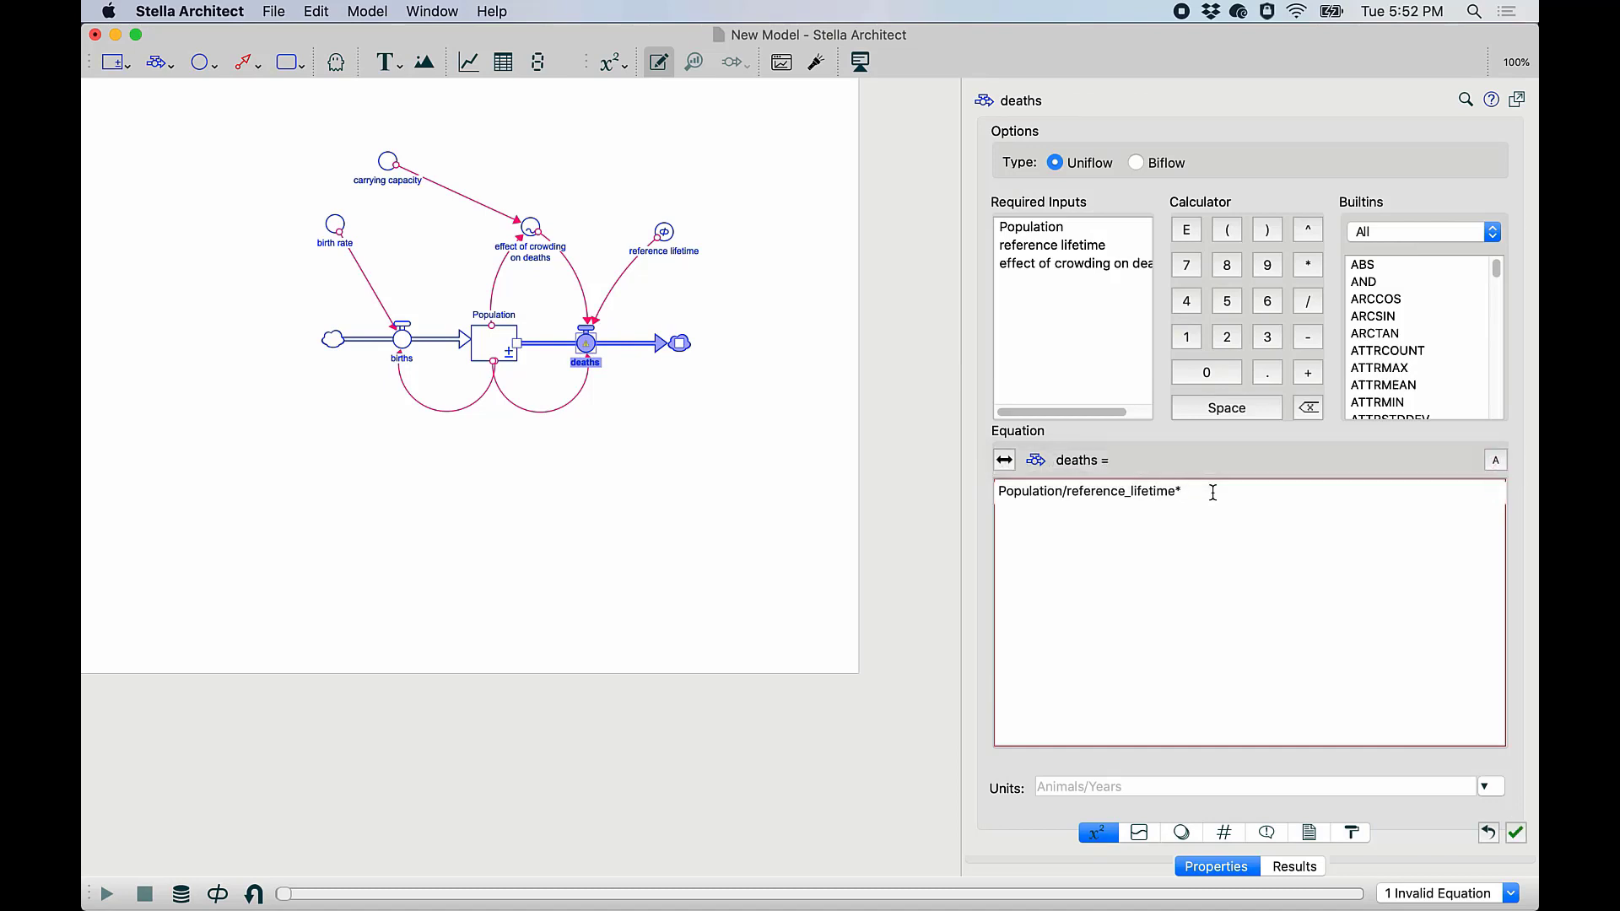
left_click(1125, 270)
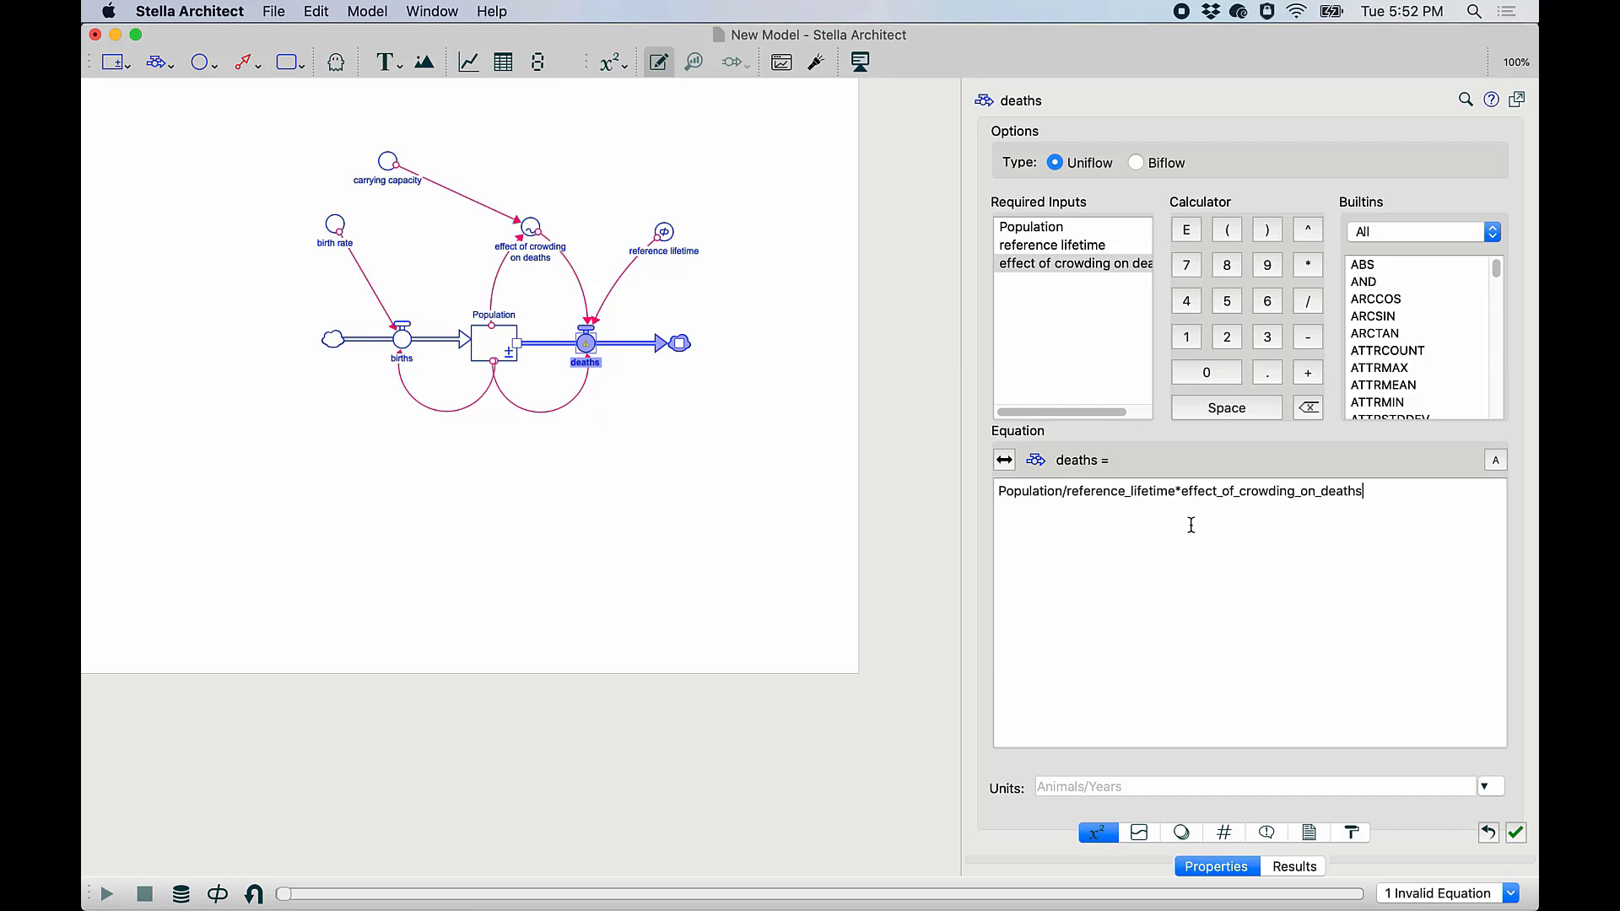
Run the model, view Population leveling off near 668, and show loop dominance for R1, B1, B2.
left_click(709, 496)
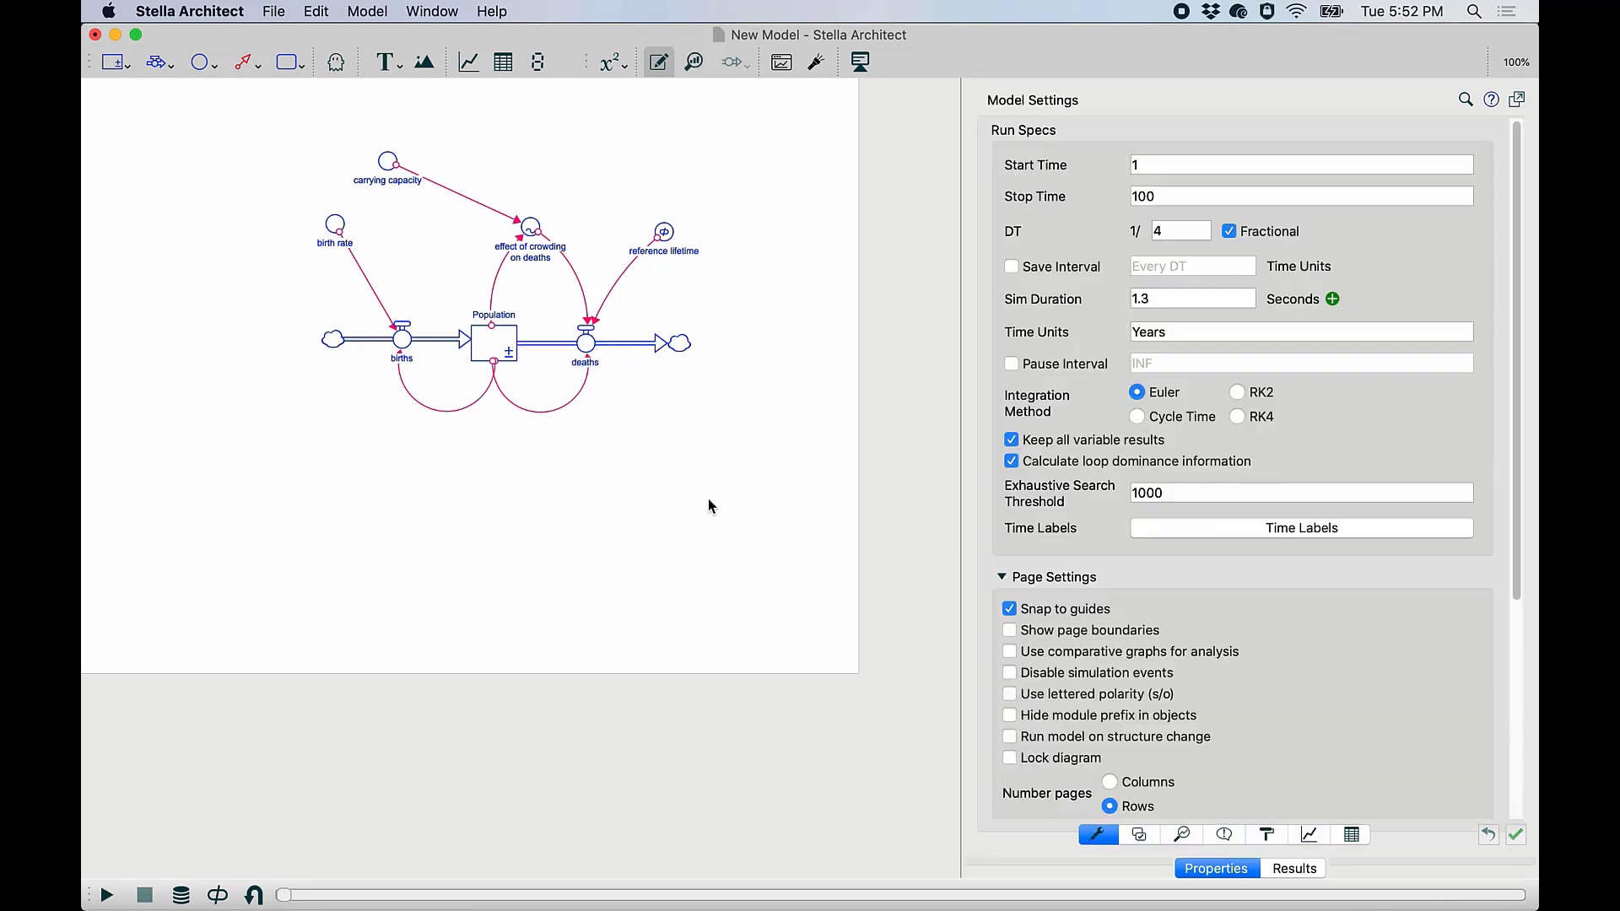
key("super+r")
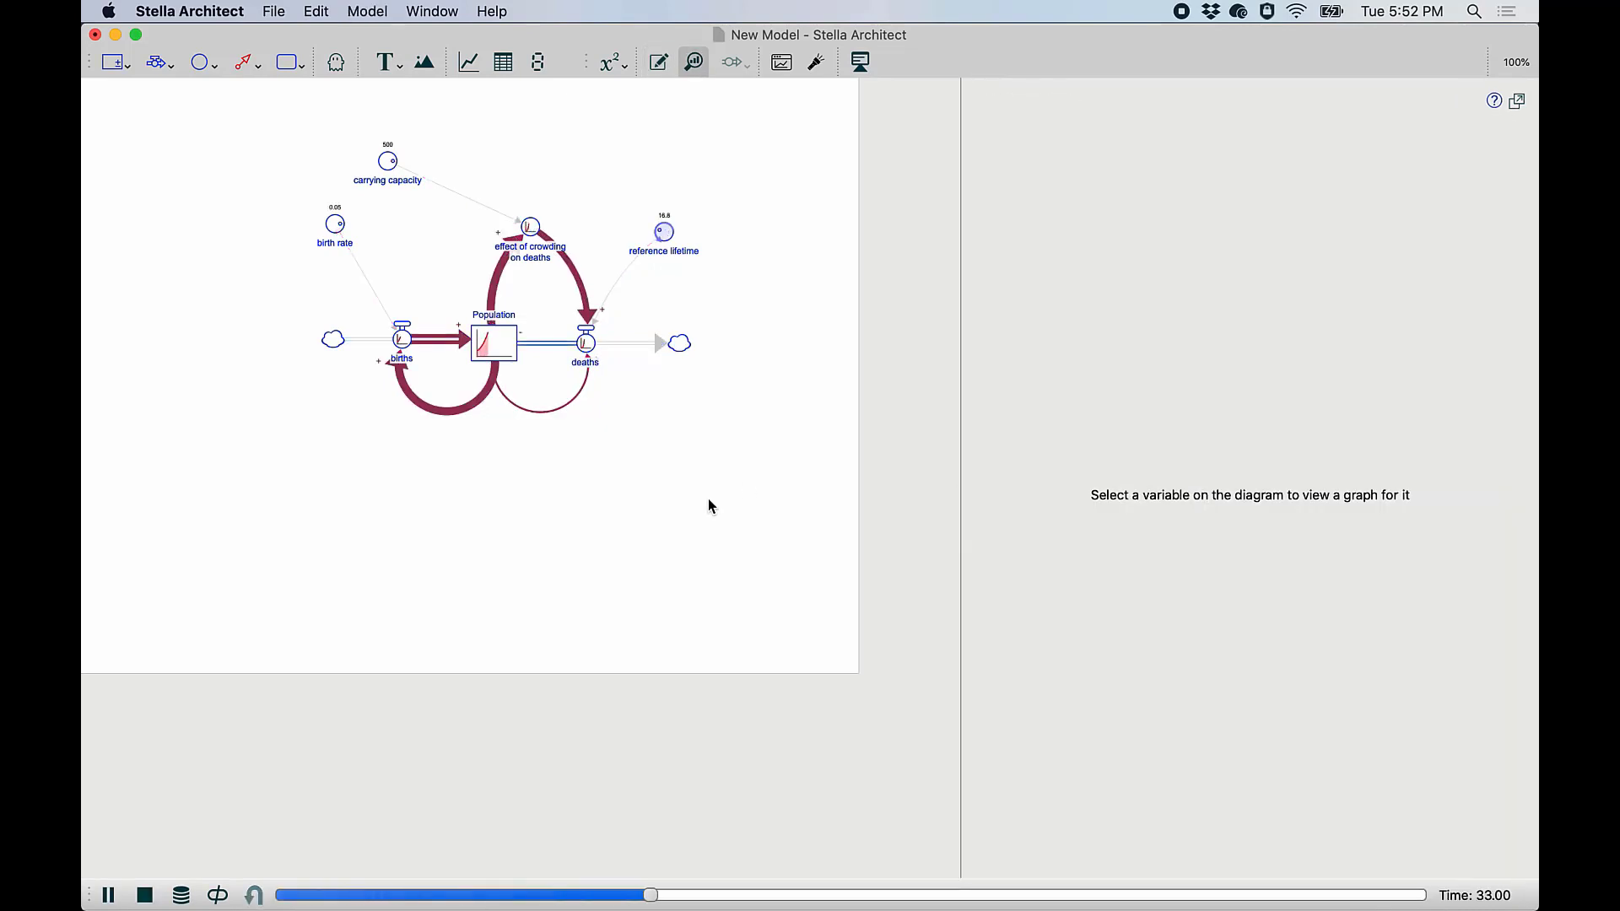
left_click(493, 342)
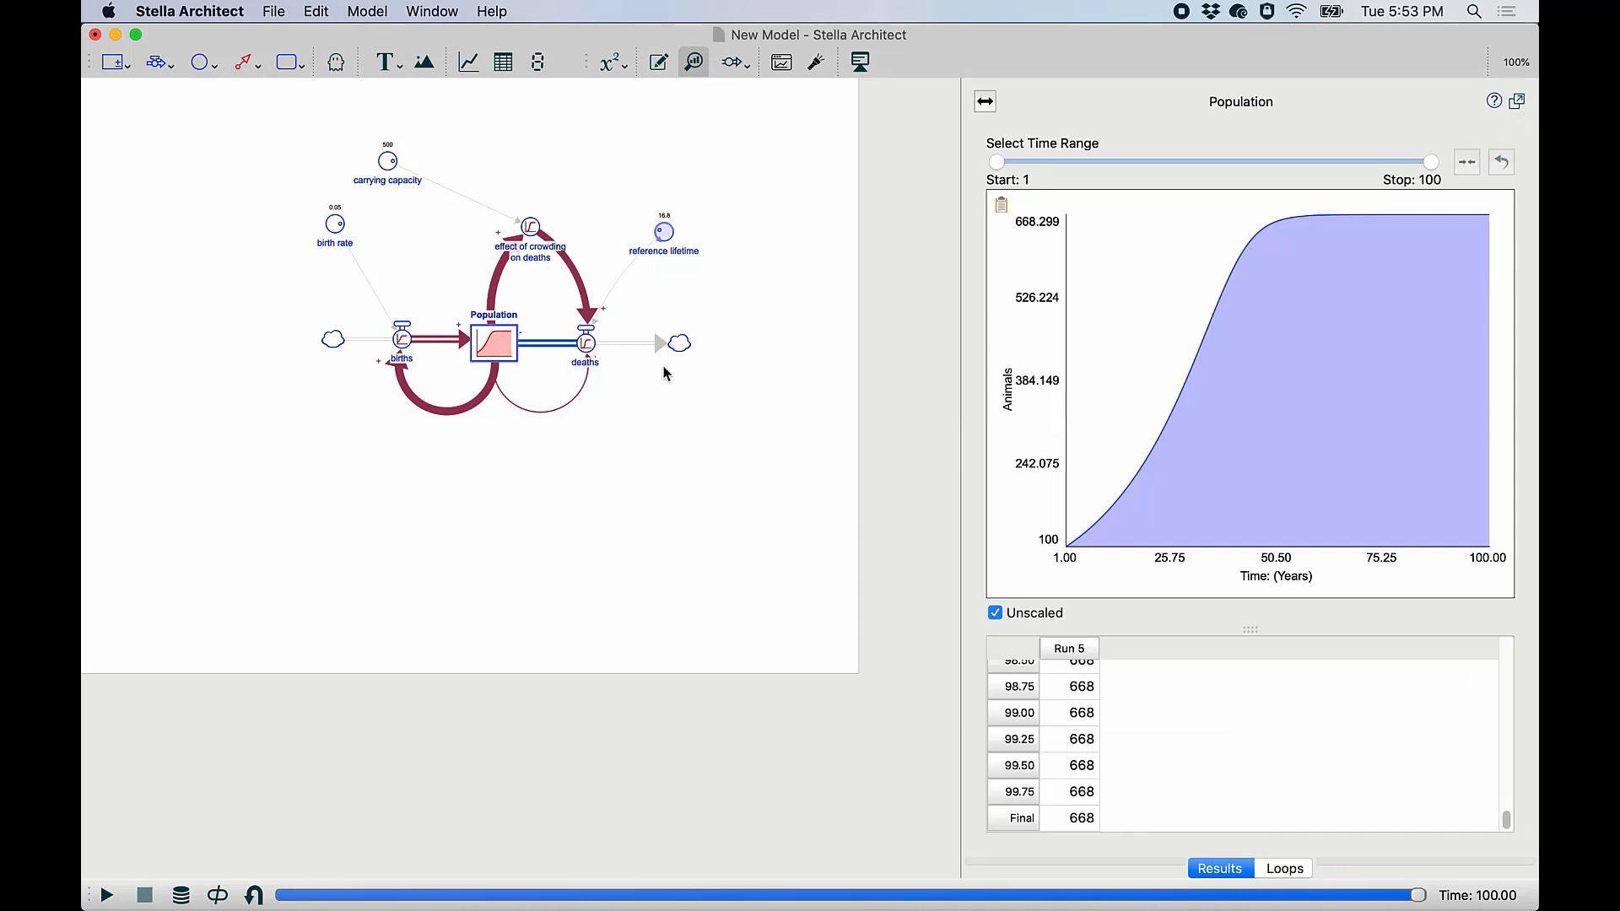
left_click(1299, 873)
Highlight loops B1 and B2 on the diagram, then raise reference lifetime from 15 to 35.4.
left_click(1018, 631)
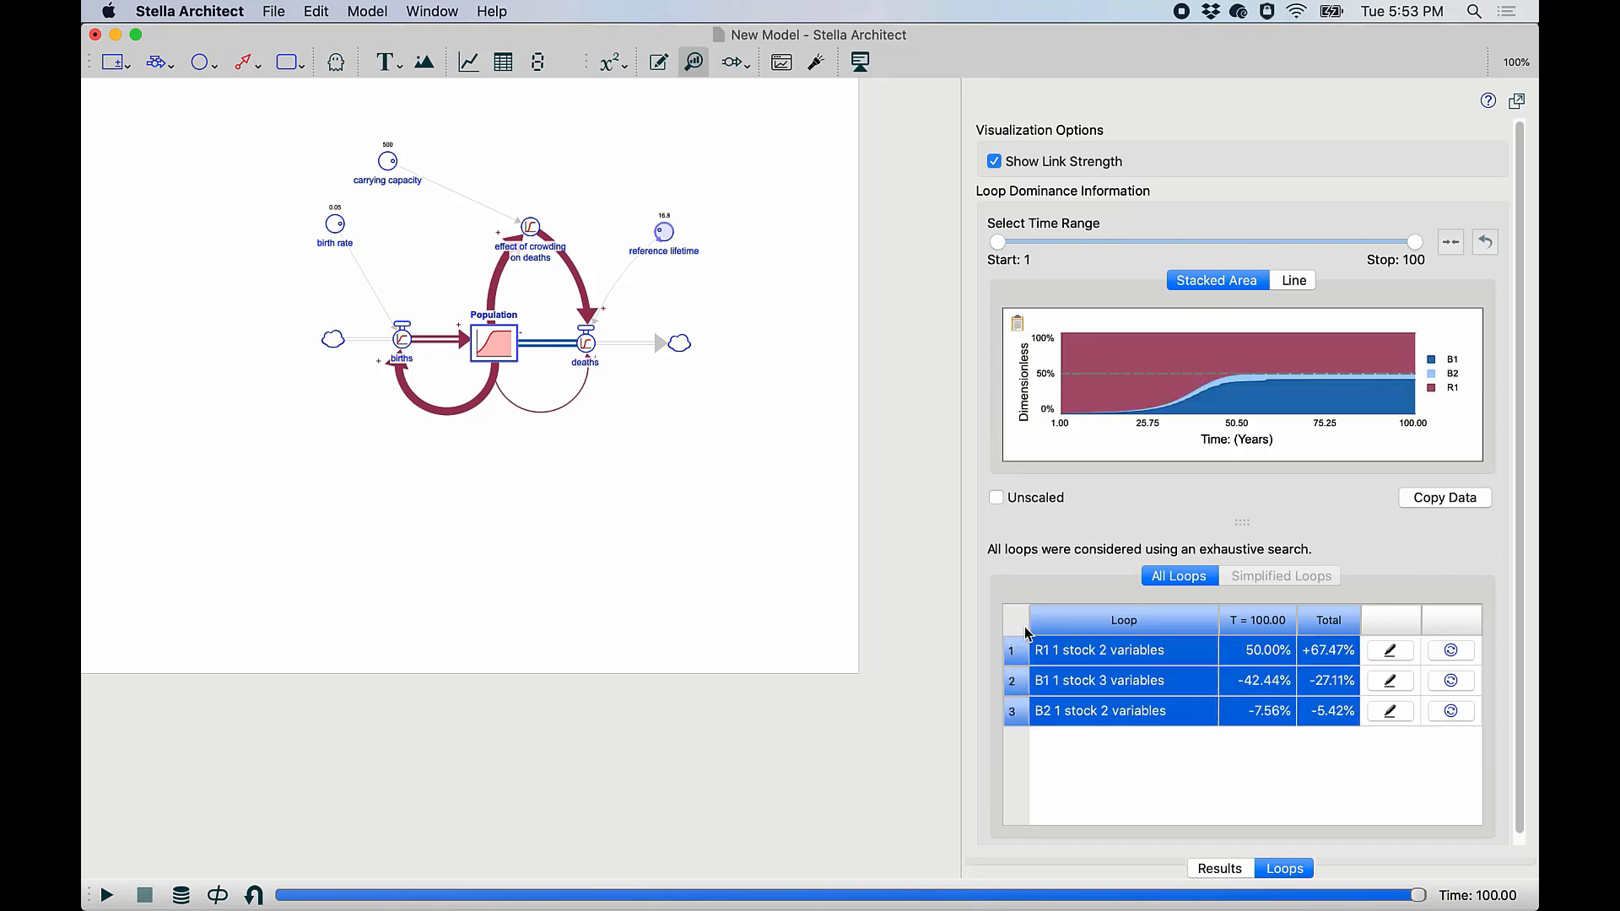
mouse_move(1056, 659)
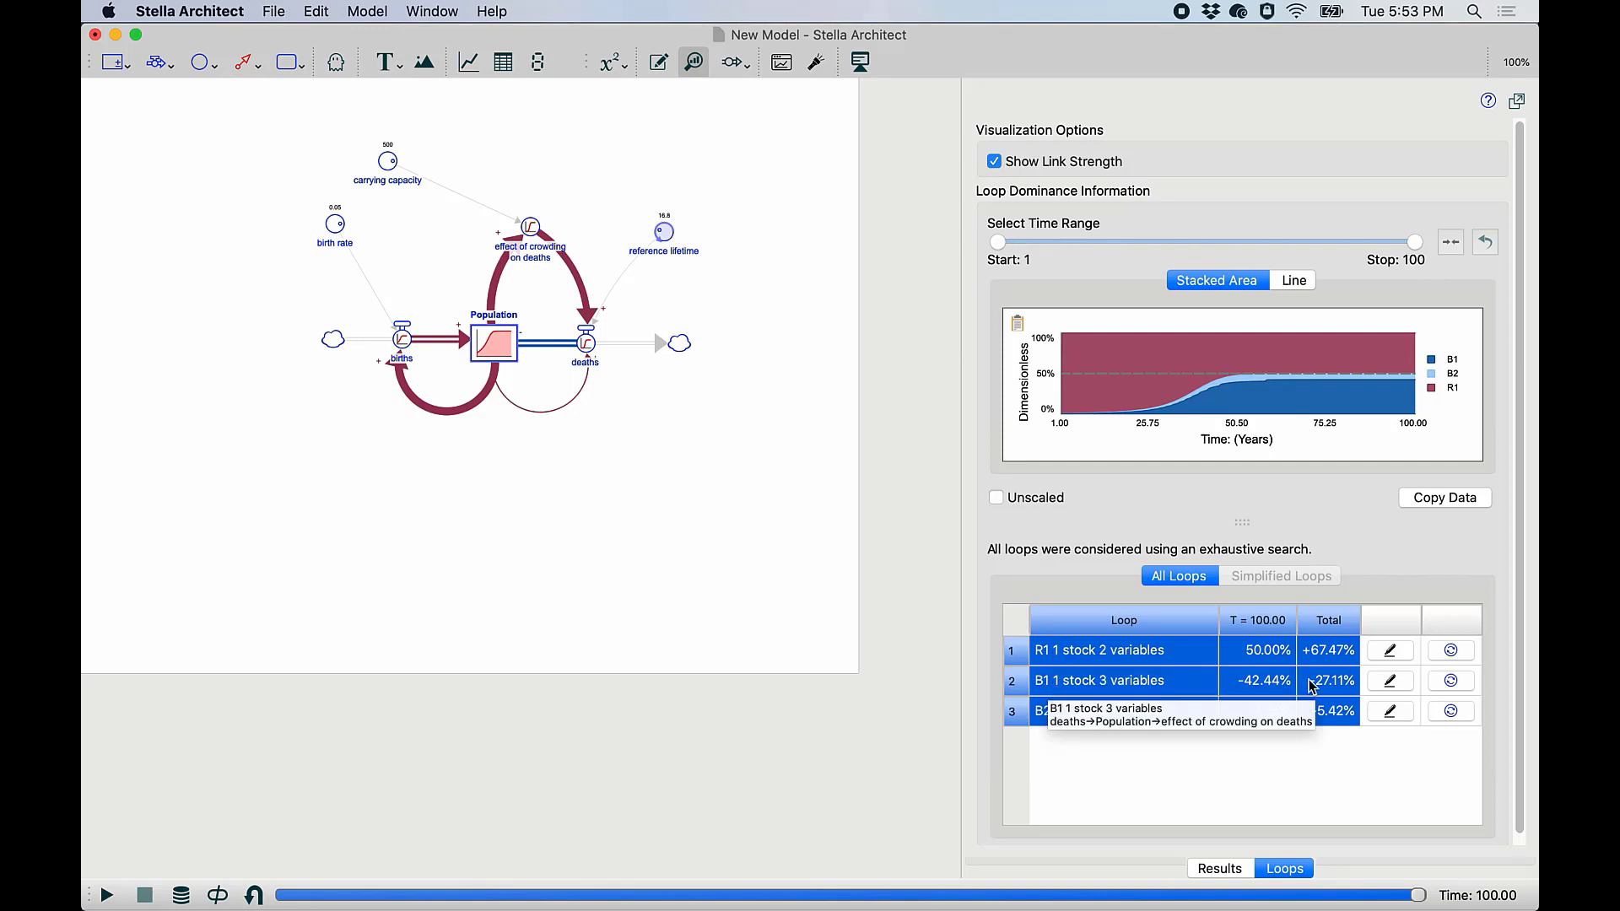
left_click(1388, 680)
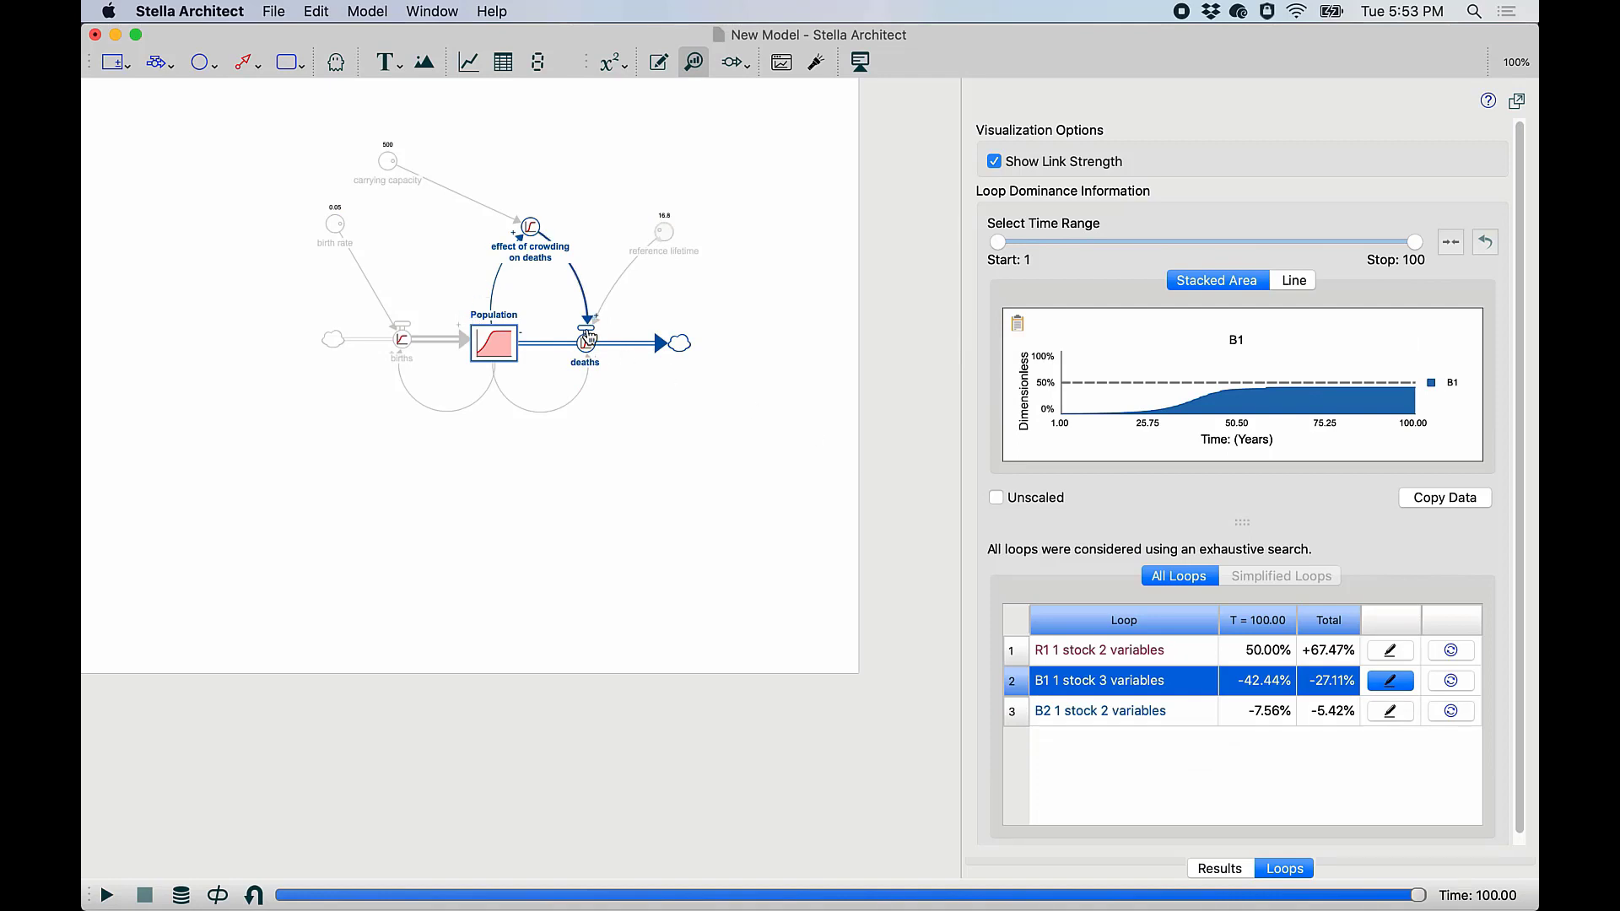
left_click(1392, 711)
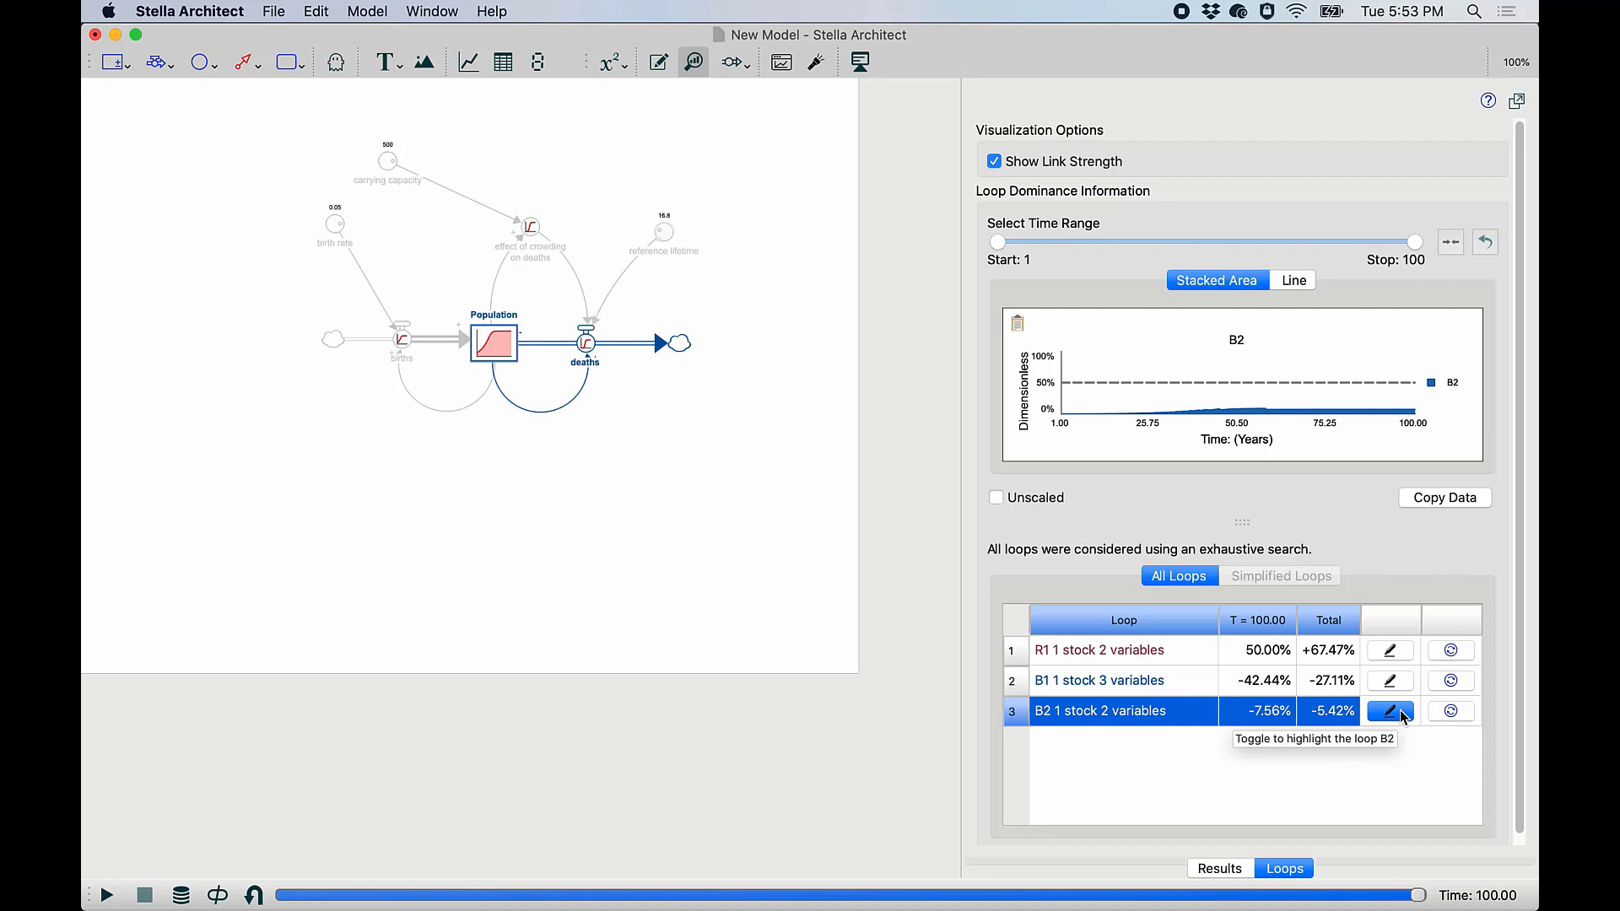
left_click(1023, 631)
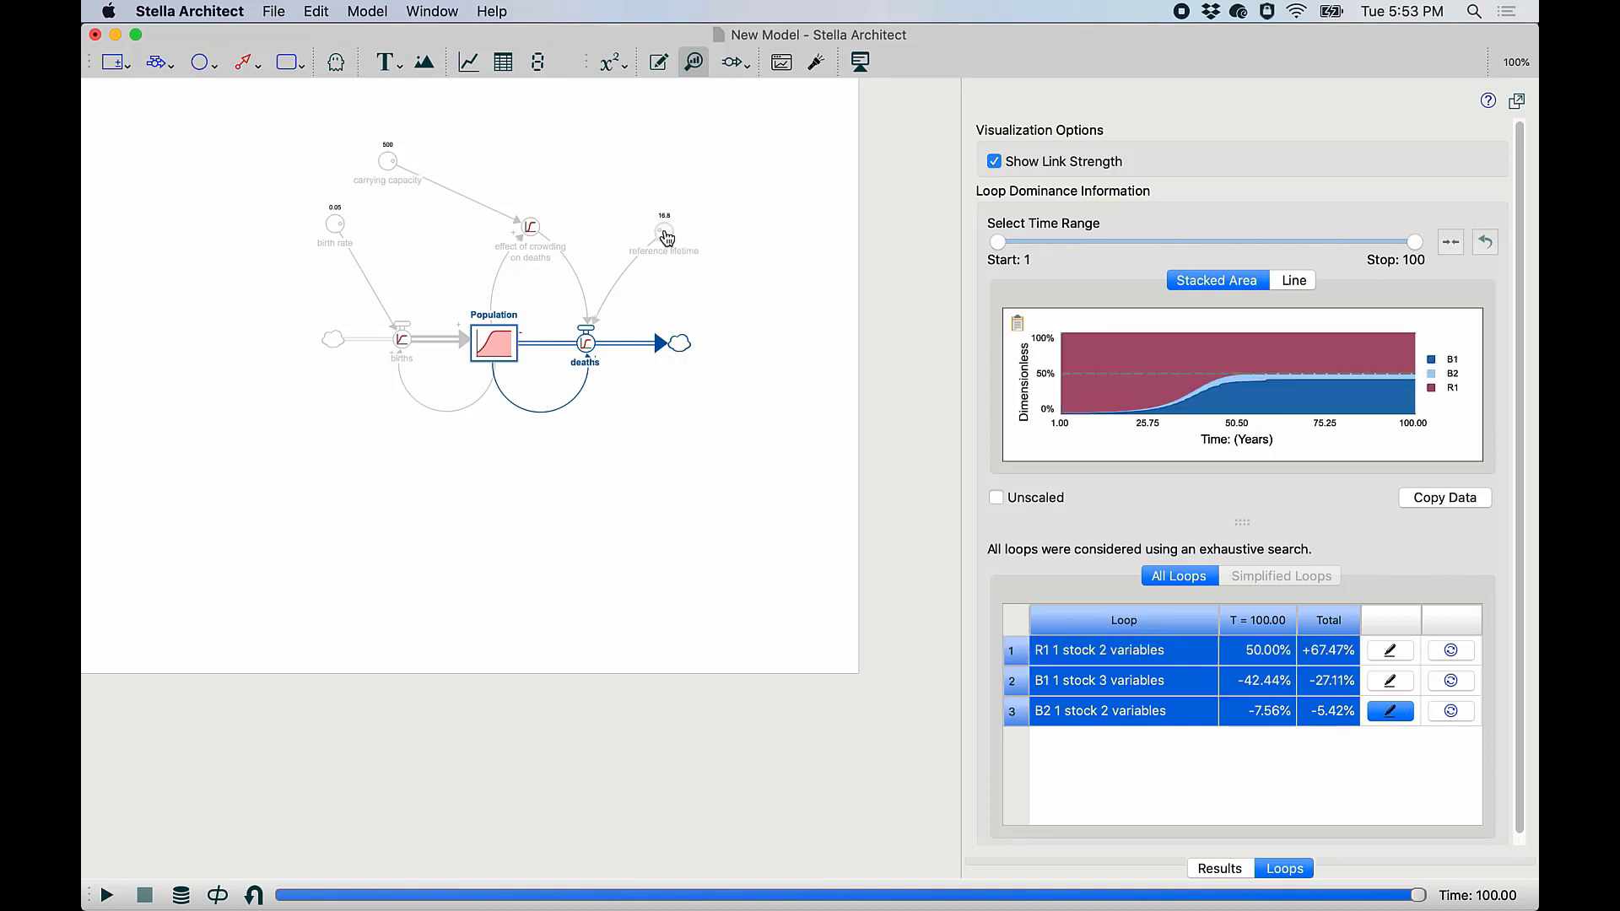
left_click_drag(664, 234, 675, 257)
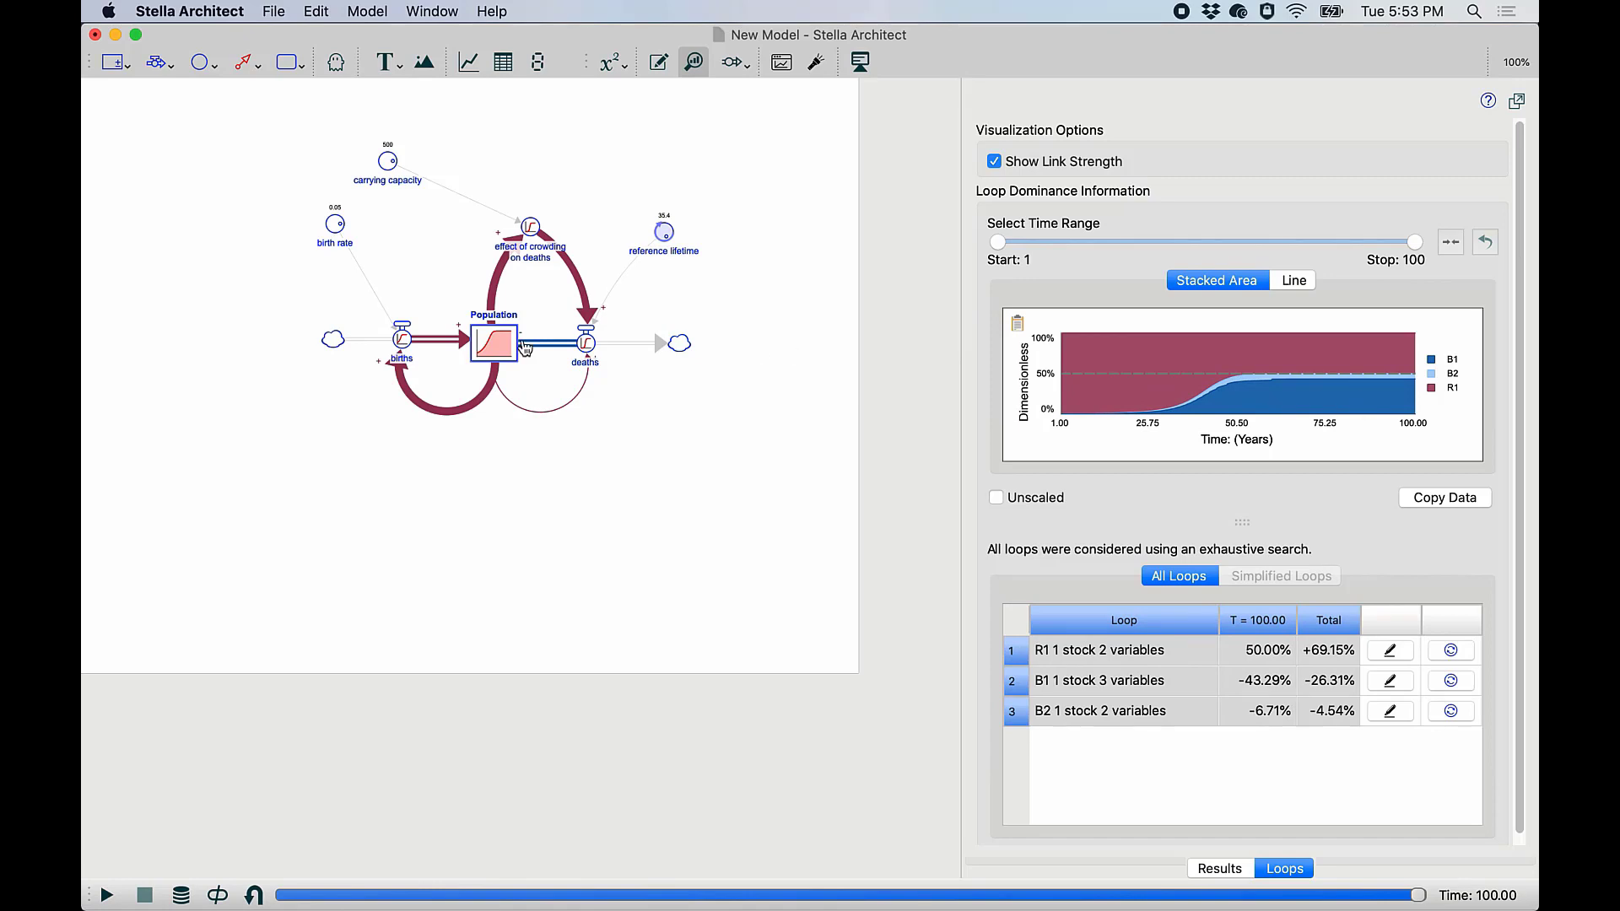
Check Population now levels off at 768, then stretch the loop dominance chart to the panel bottom.
mouse_move(503, 351)
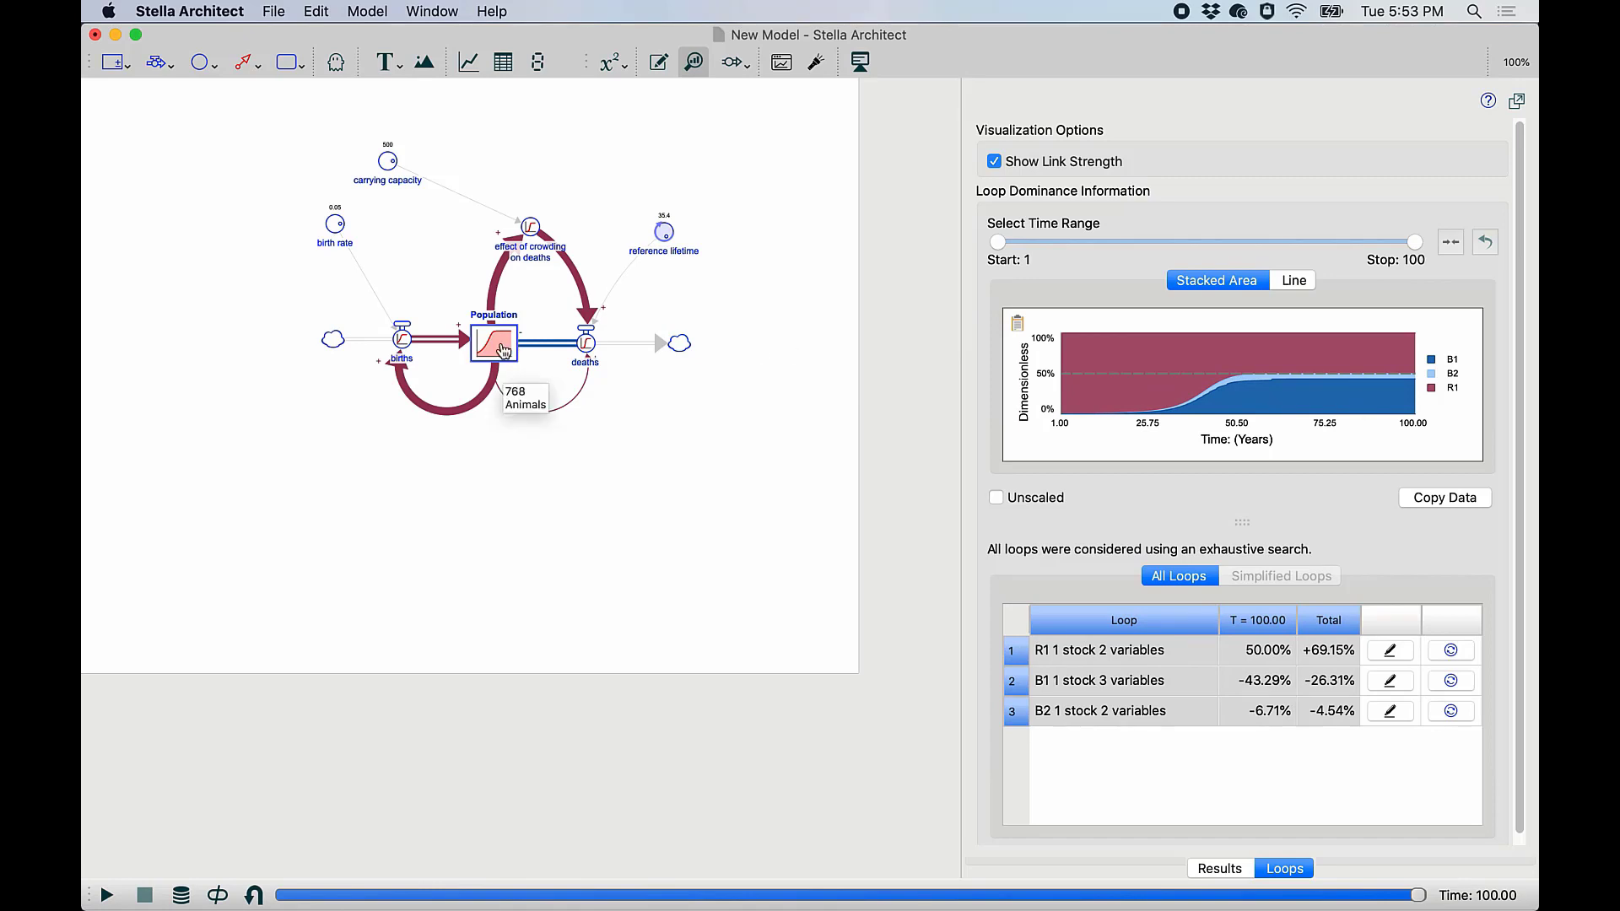
left_click(1233, 868)
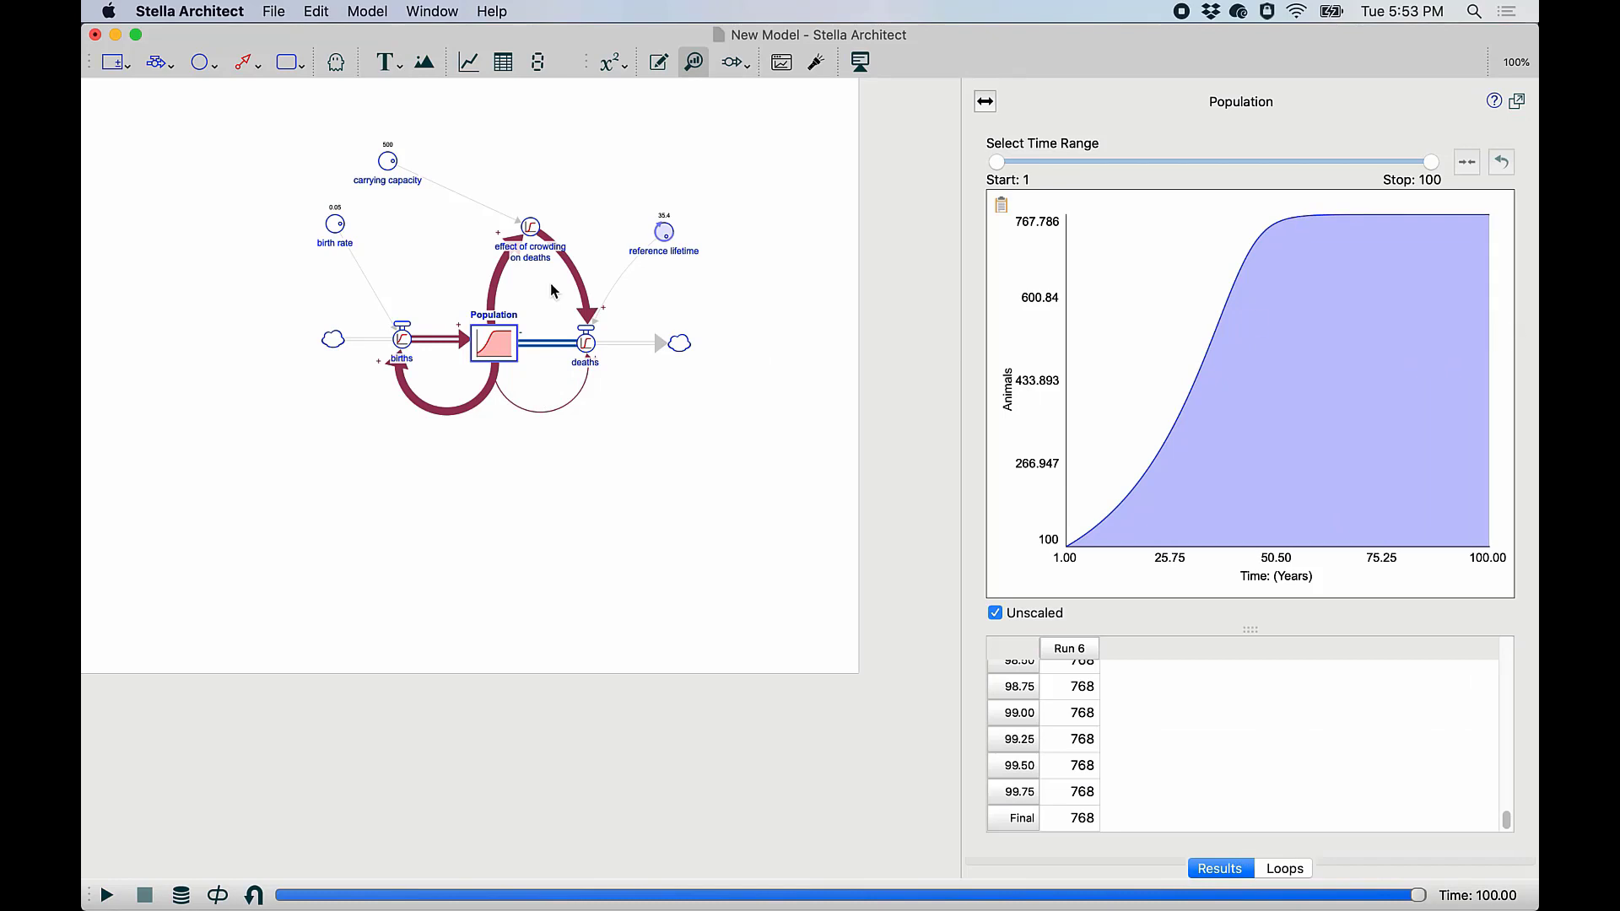
left_click(1291, 873)
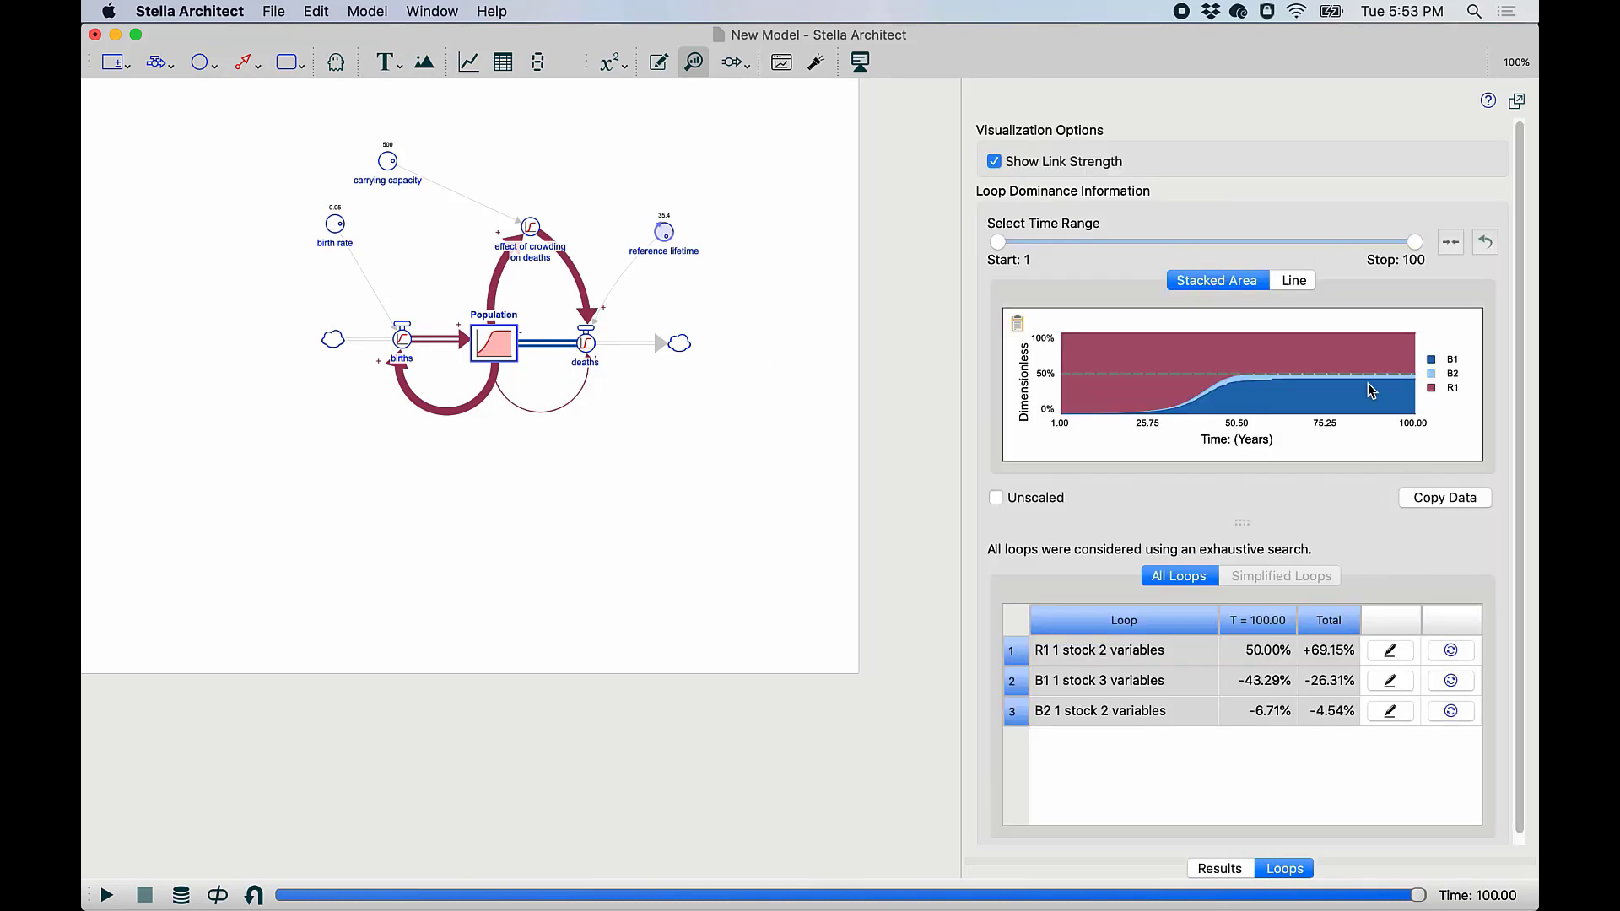
left_click_drag(1241, 523, 1237, 836)
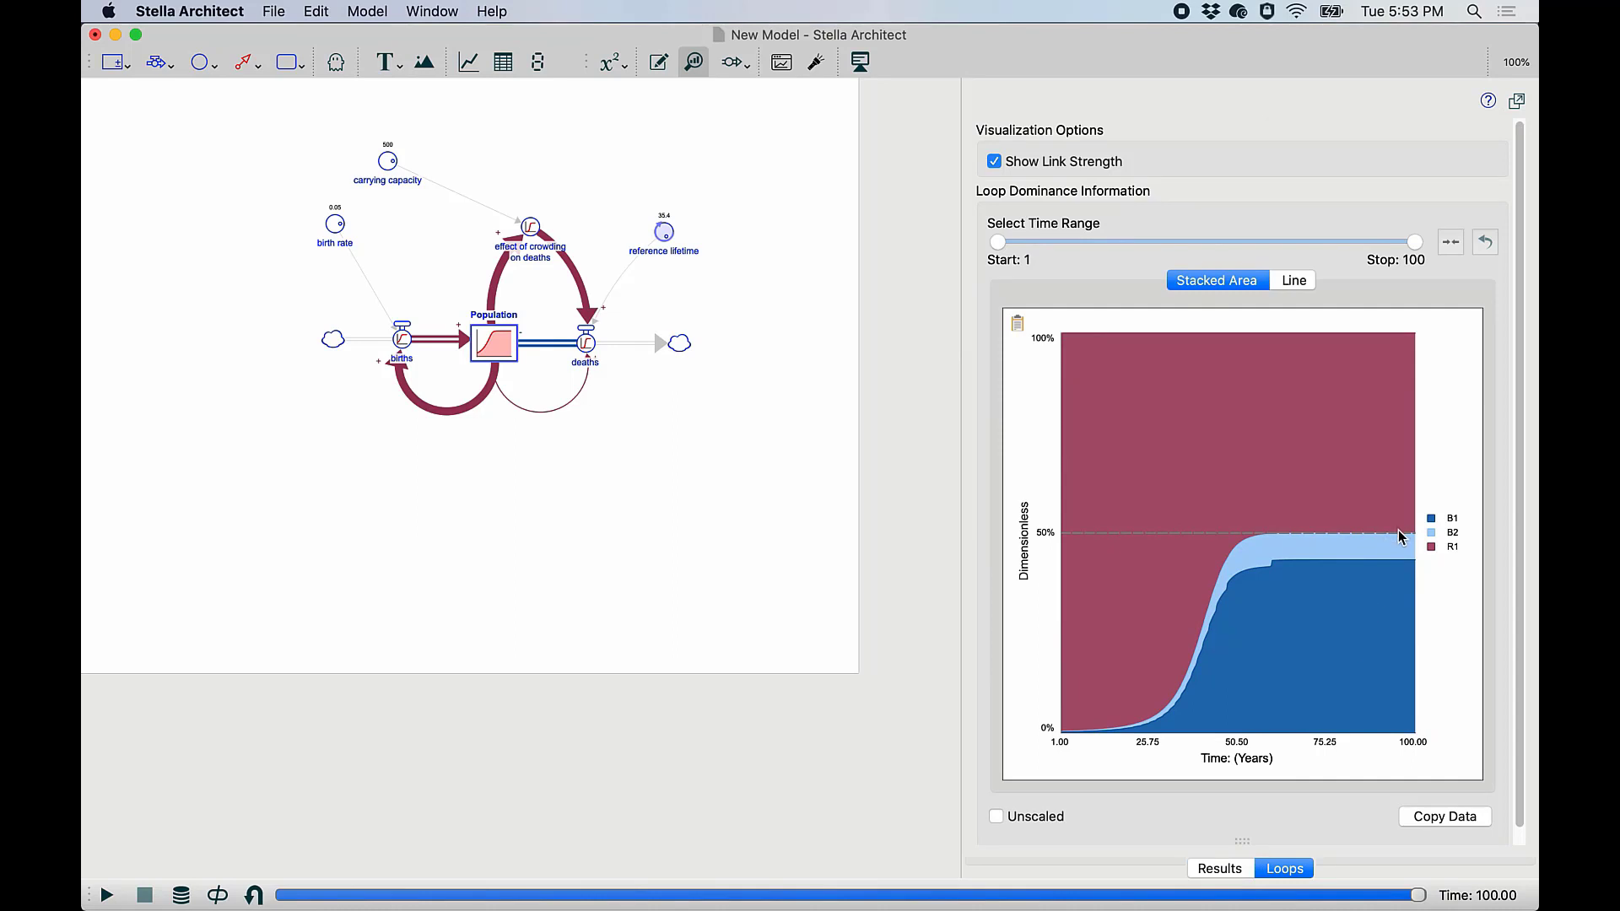